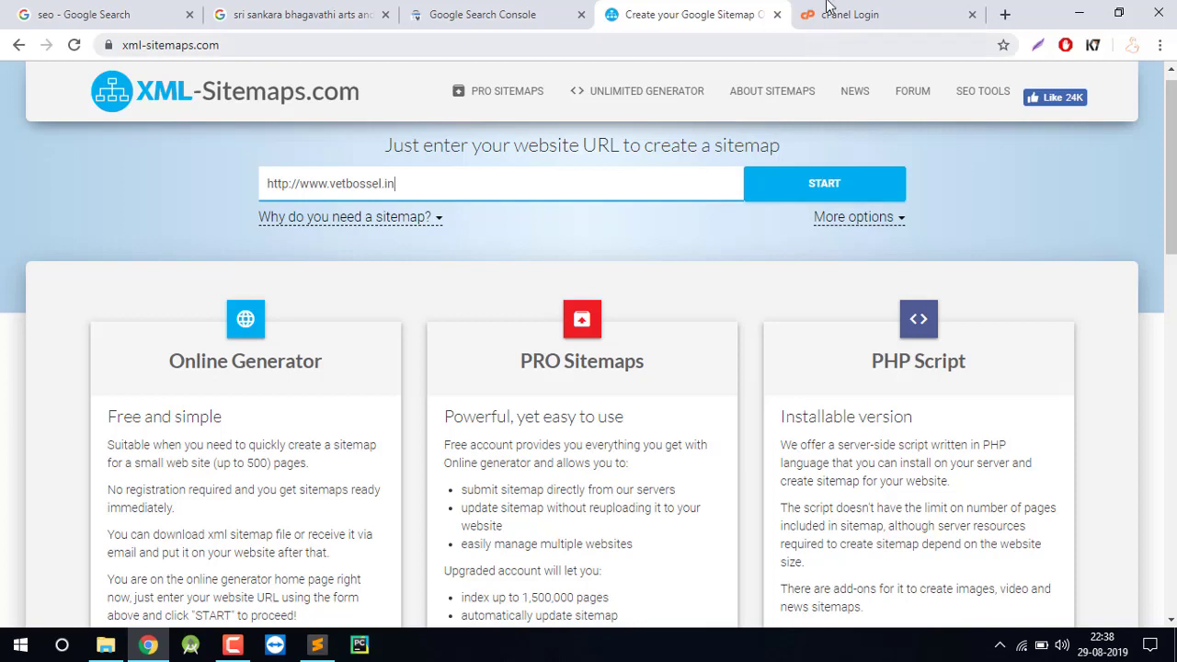
# Log in to the website's cPanel with the suggested account username and enter the account password
pyautogui.click(828, 9)
pyautogui.write('v')
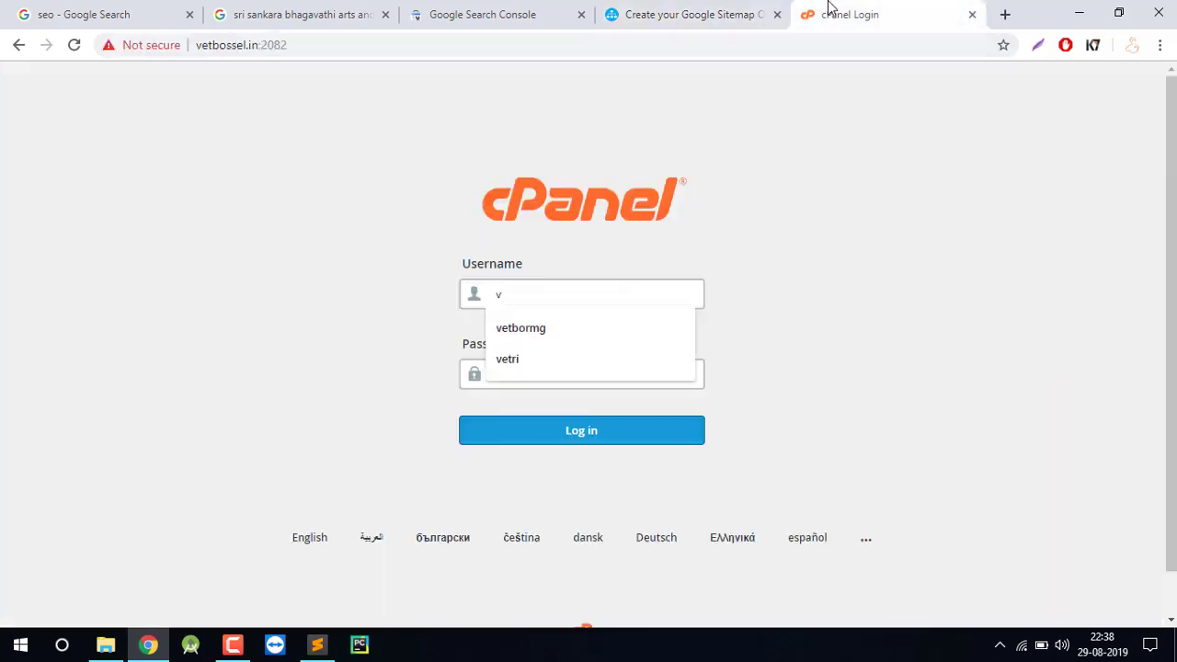
pyautogui.press('Down')
pyautogui.press('Return')
pyautogui.write('••')
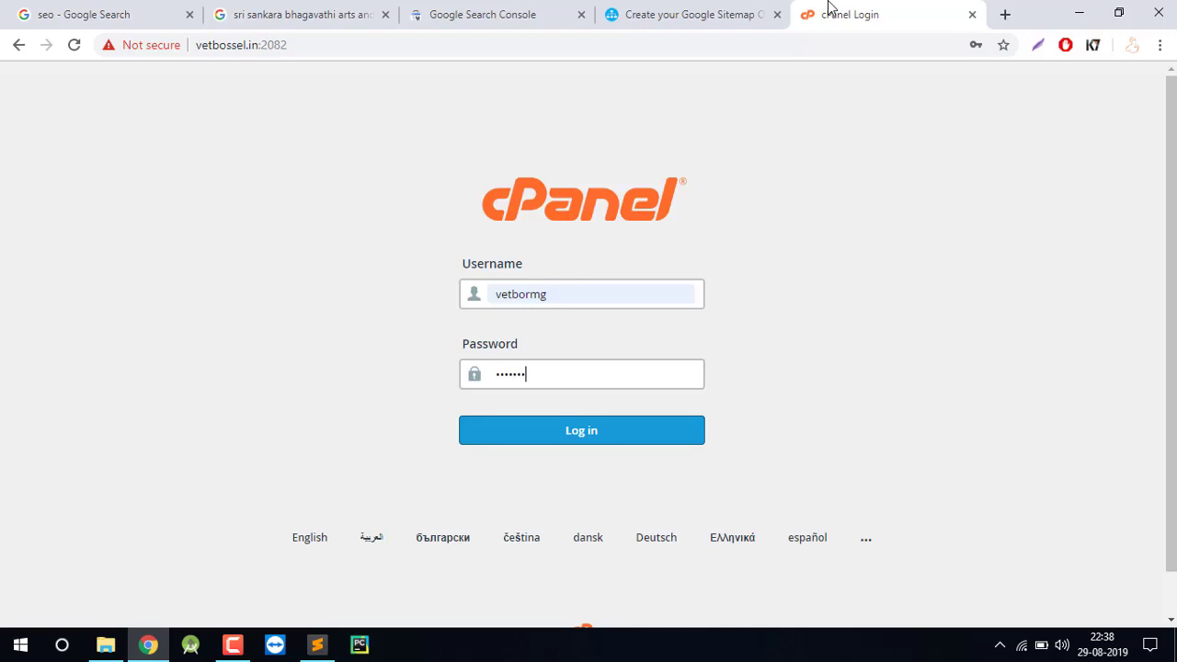
pyautogui.hotkey('ctrl', 'a')
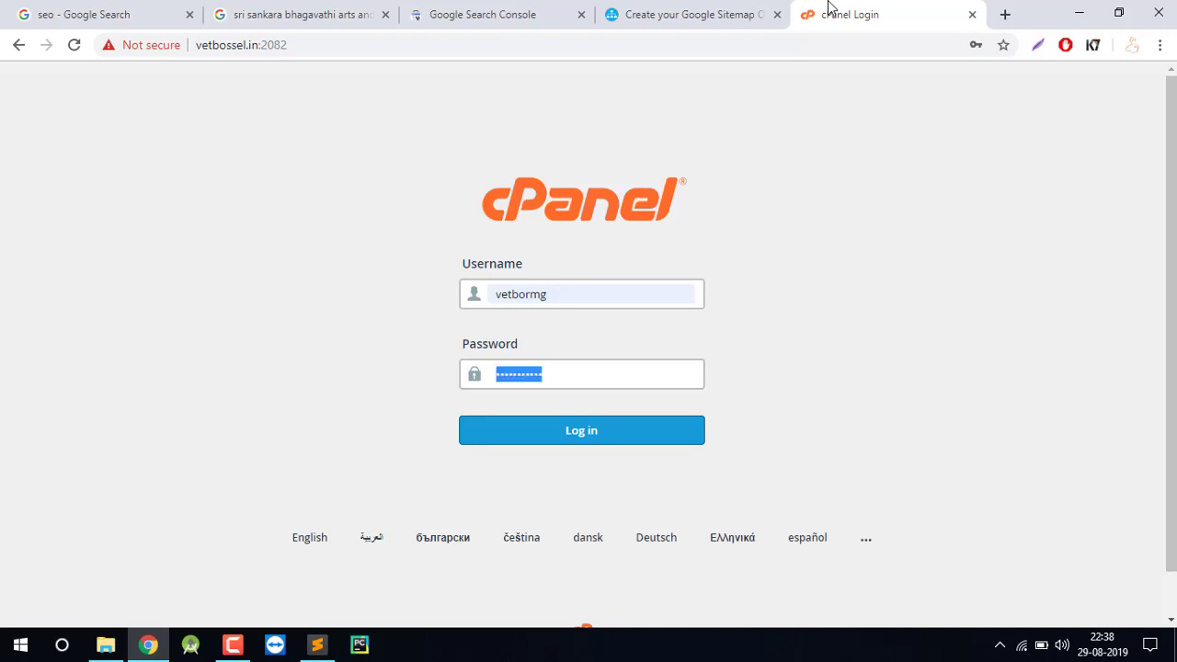
pyautogui.write('•')
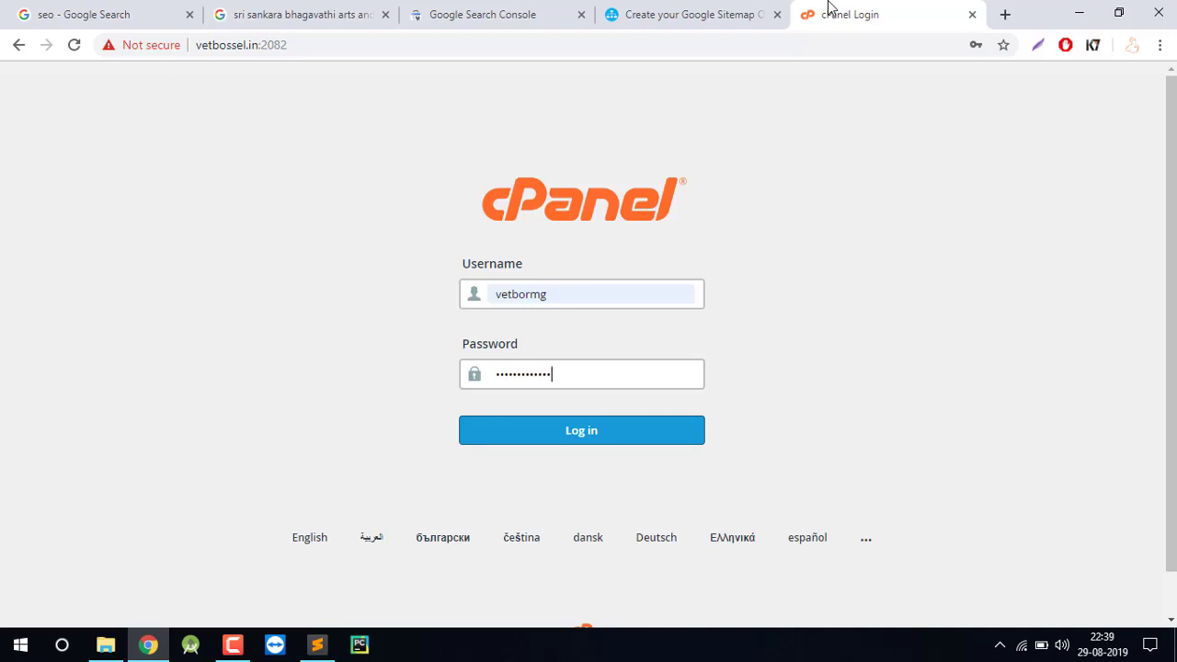
pyautogui.press('Return')
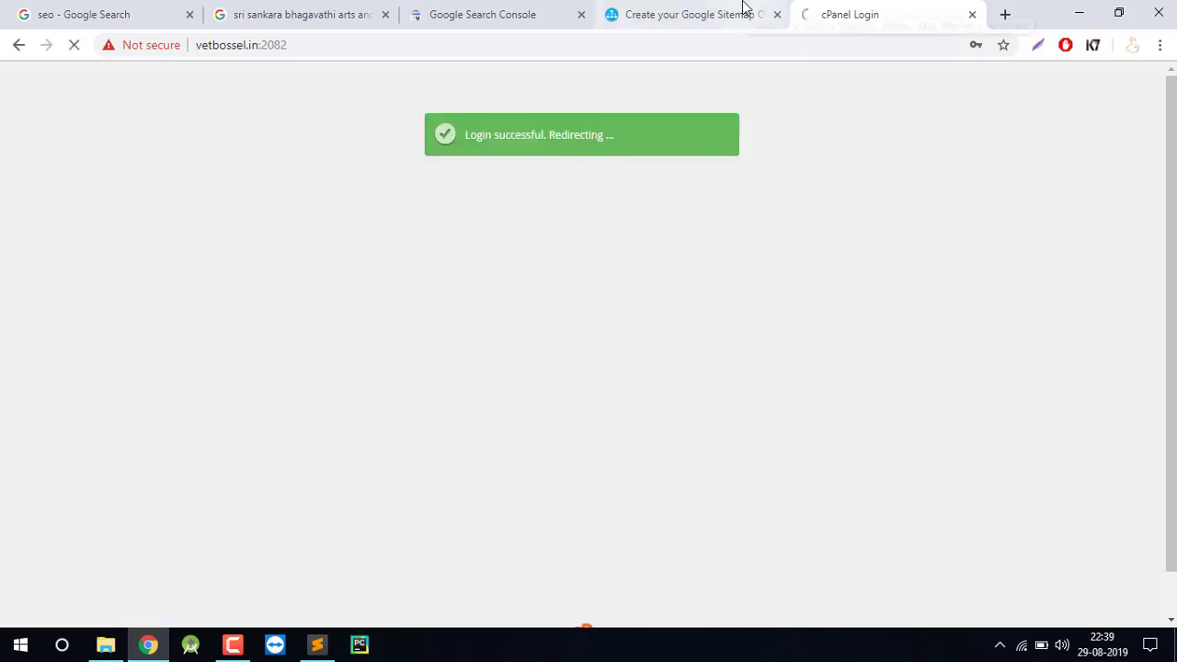
pyautogui.click(743, 8)
pyautogui.click(827, 11)
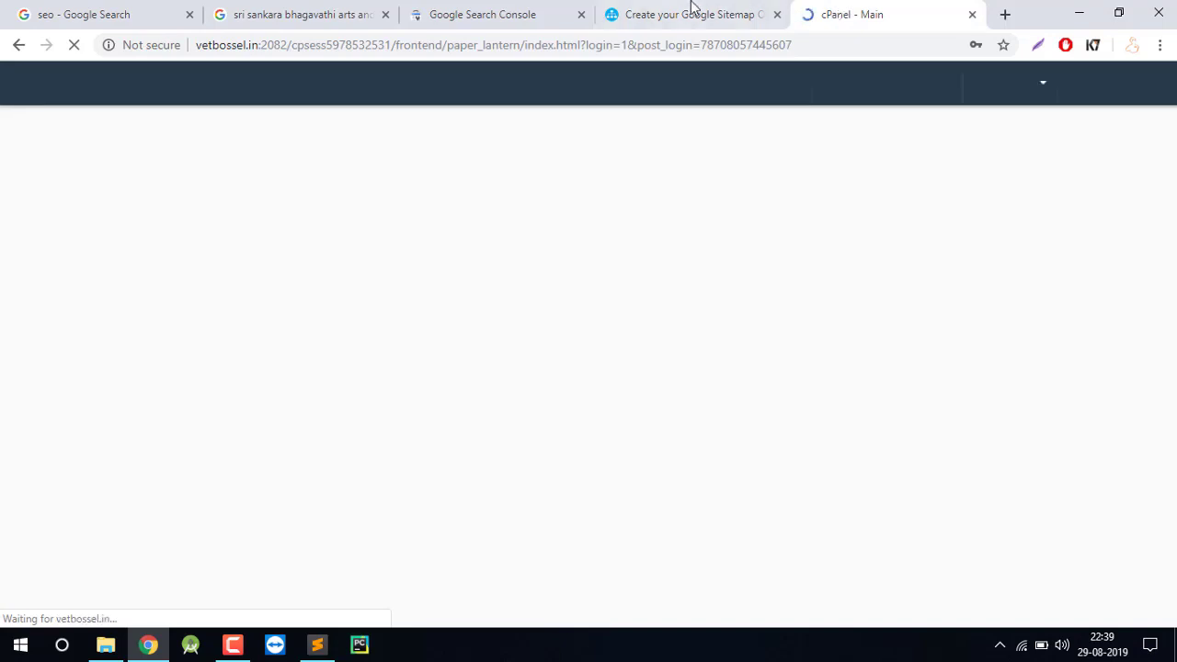
pyautogui.click(691, 7)
pyautogui.click(828, 9)
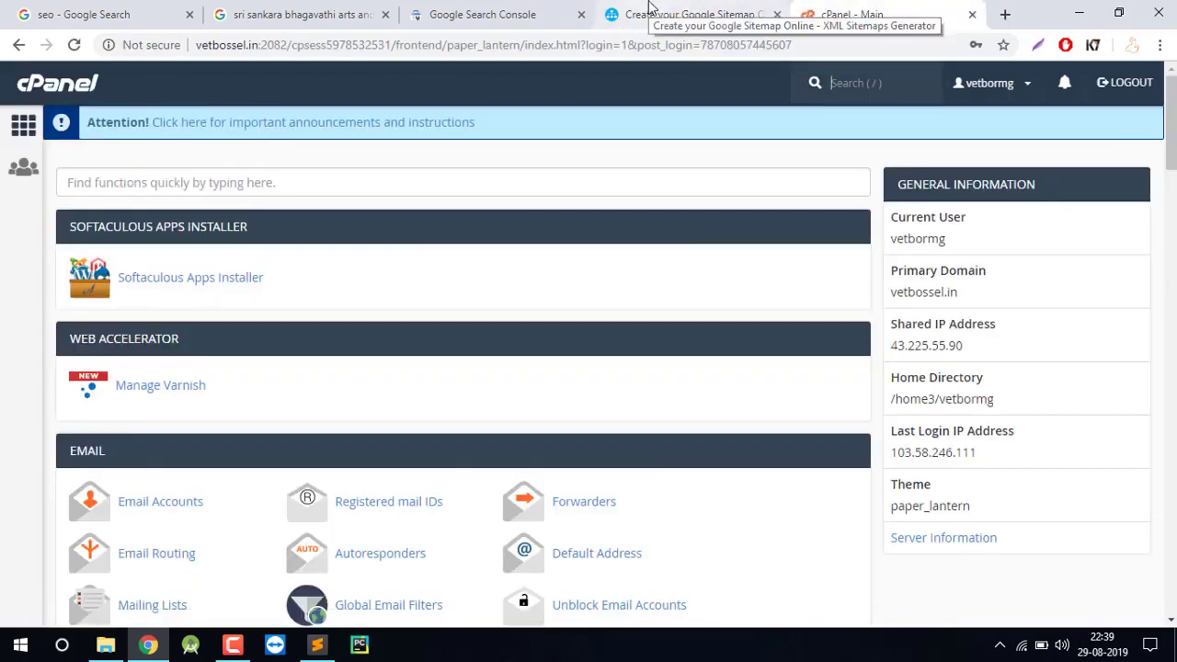
# Start Google Search Console from its introduction page
pyautogui.click(528, 9)
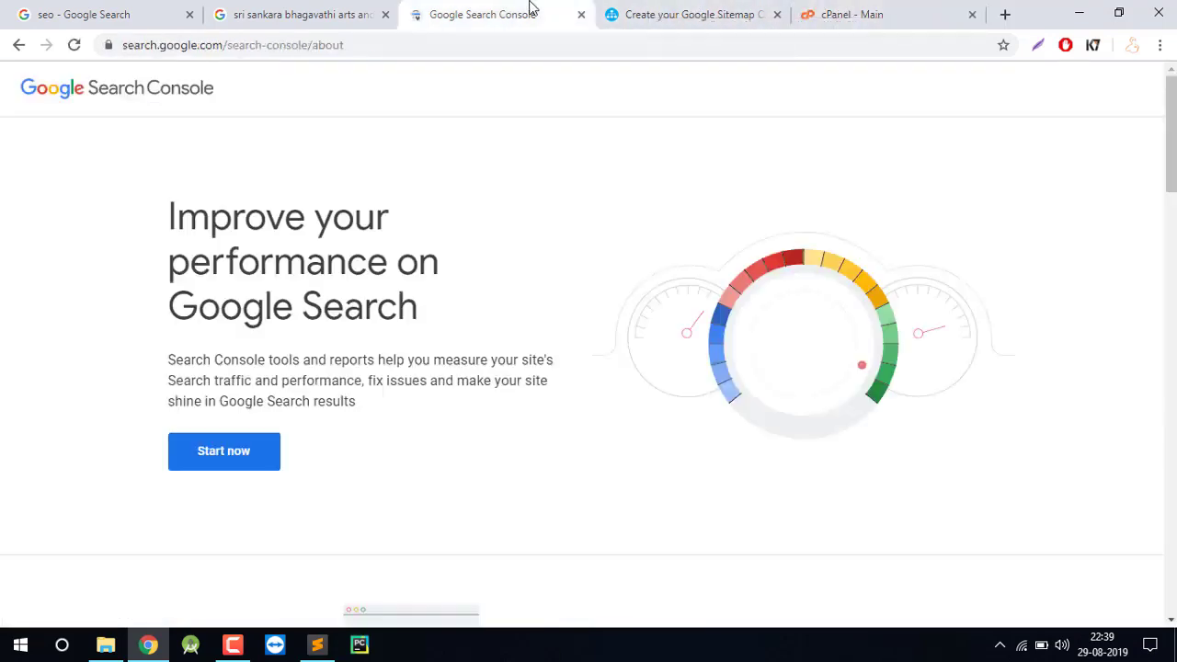
pyautogui.click(210, 463)
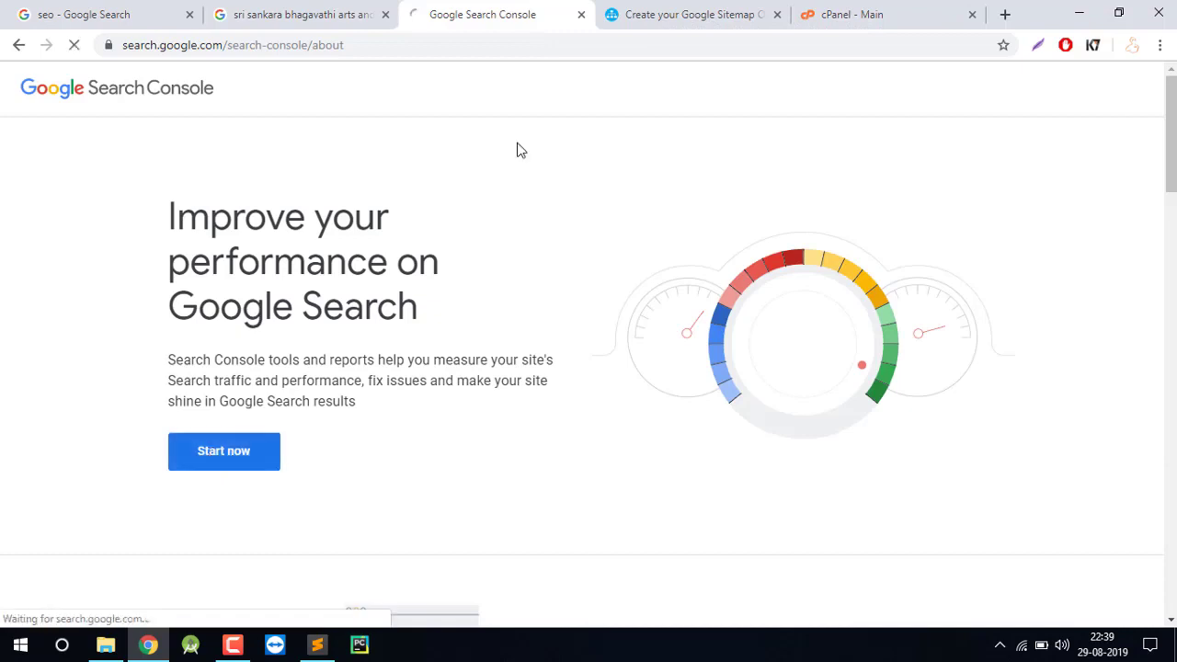
# Return to the "sitemap generator" search results and open XML-Sitemaps.com from there
pyautogui.click(804, 16)
pyautogui.click(681, 10)
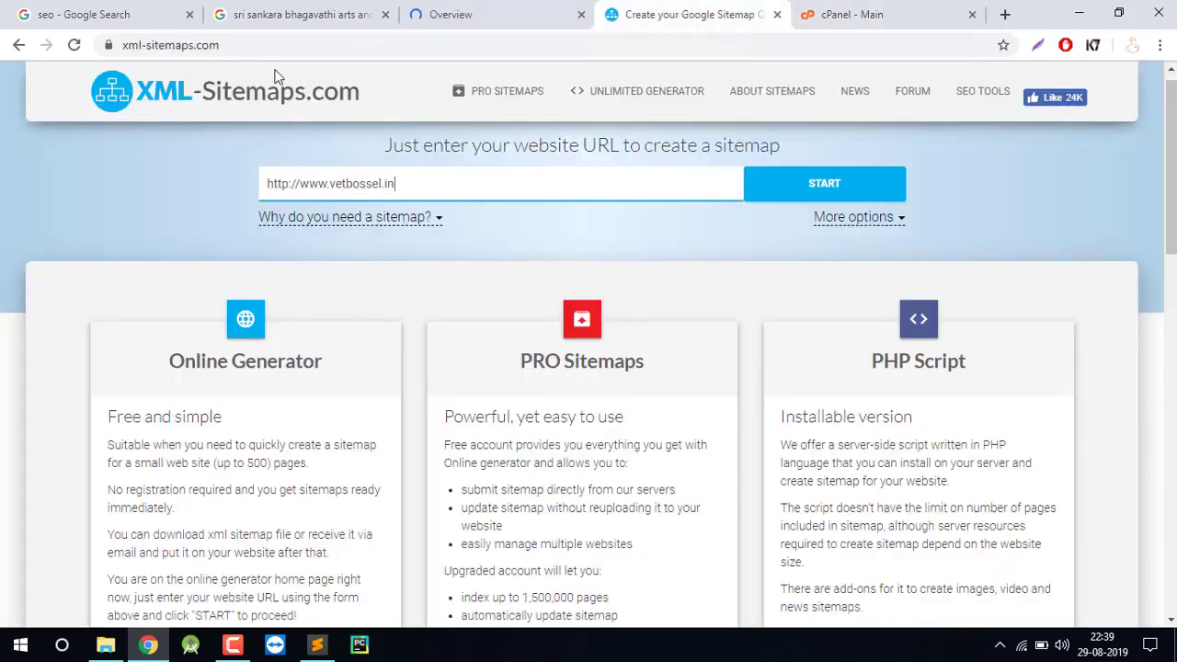
pyautogui.click(14, 44)
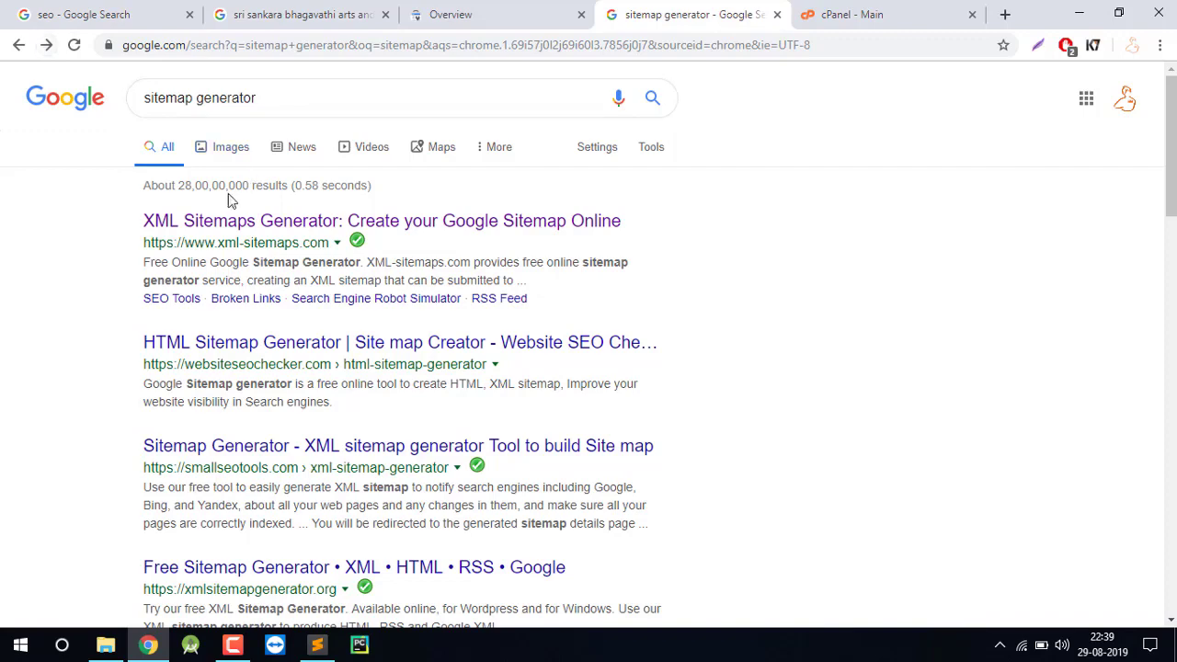
pyautogui.click(281, 237)
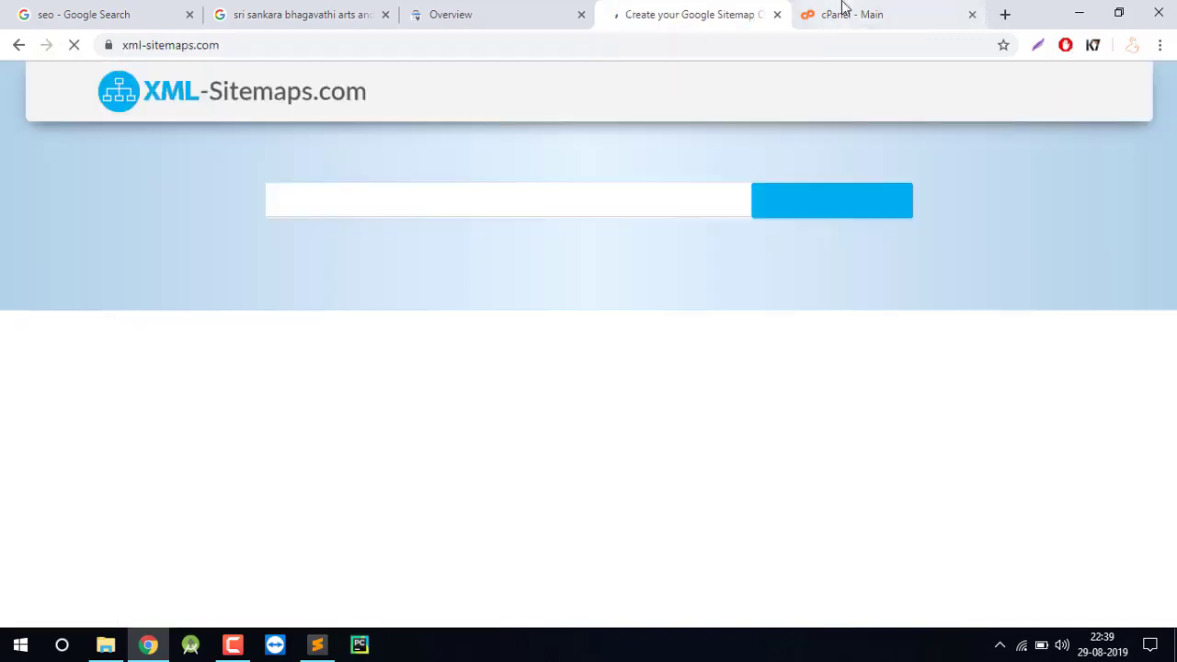
pyautogui.click(840, 11)
pyautogui.click(731, 11)
pyautogui.click(377, 198)
pyautogui.write('http://www.vetbossel.in')
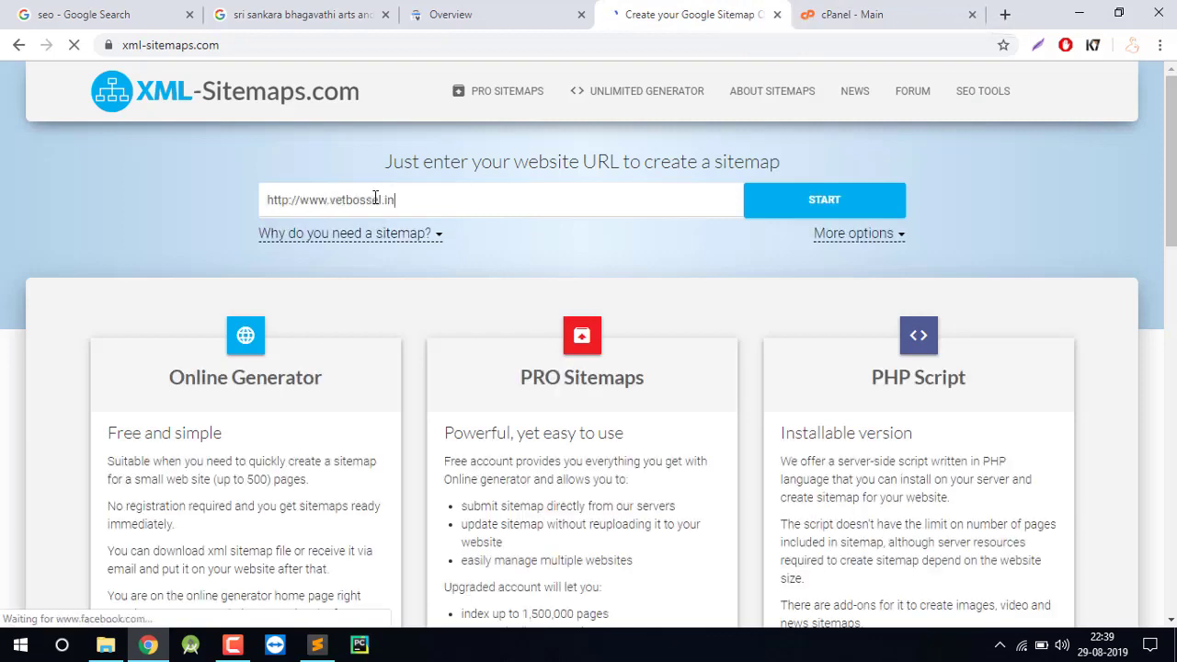
pyautogui.hotkey('ctrl', 'a')
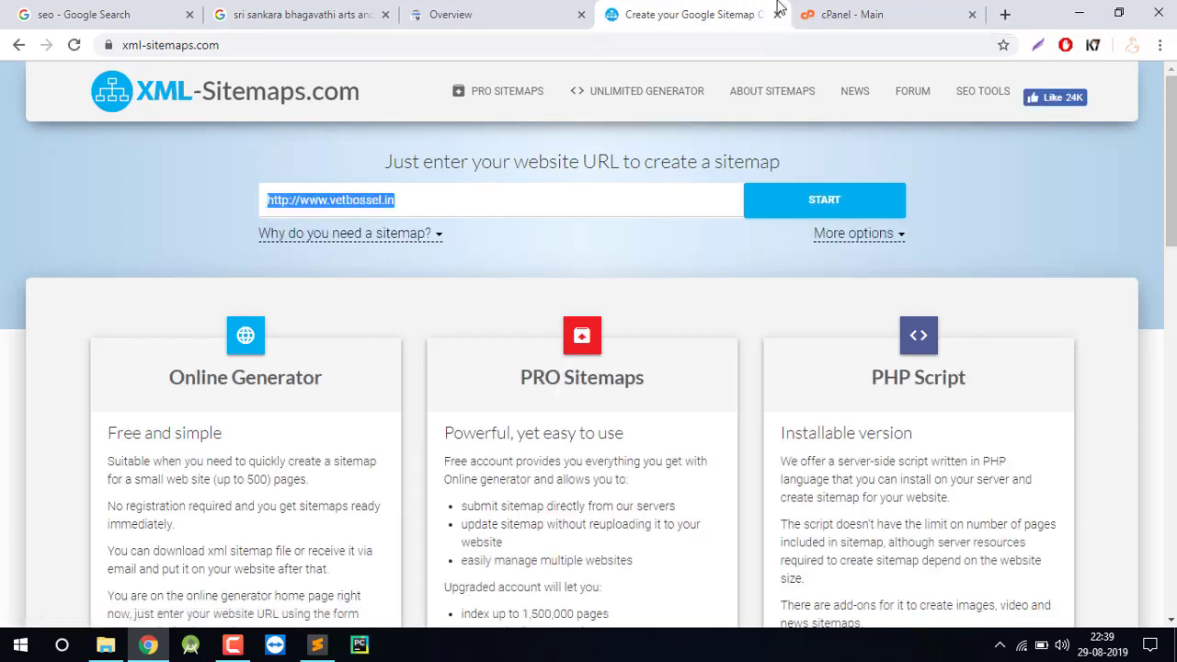
pyautogui.click(828, 13)
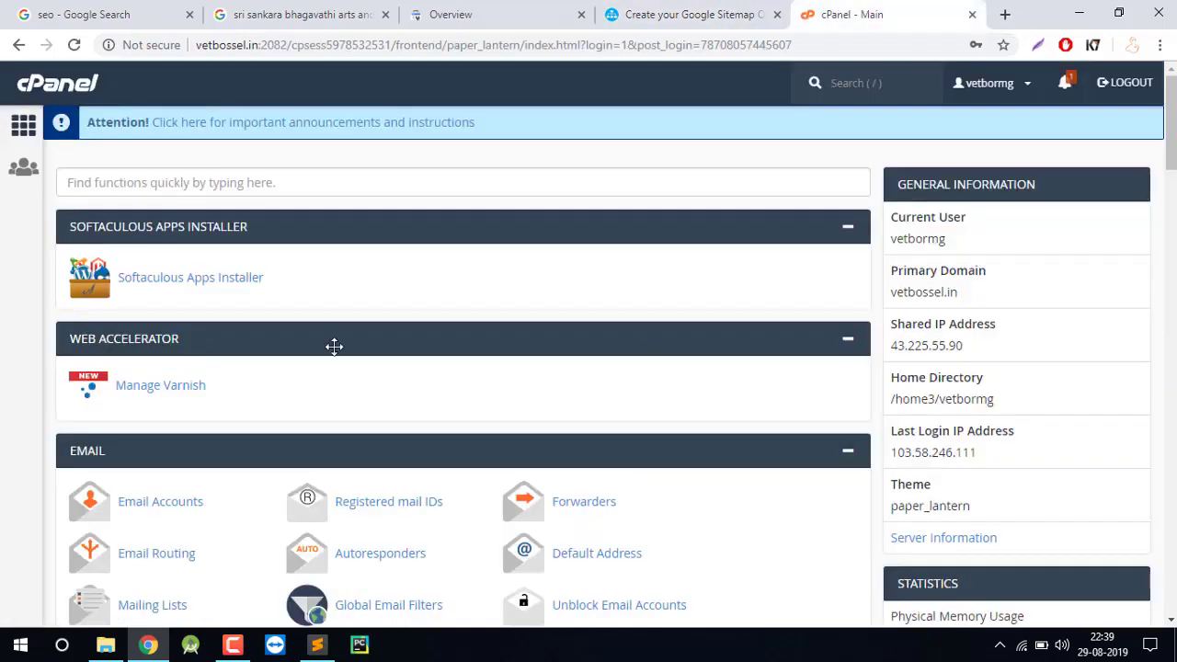
pyautogui.scroll(-5, 460, 367)
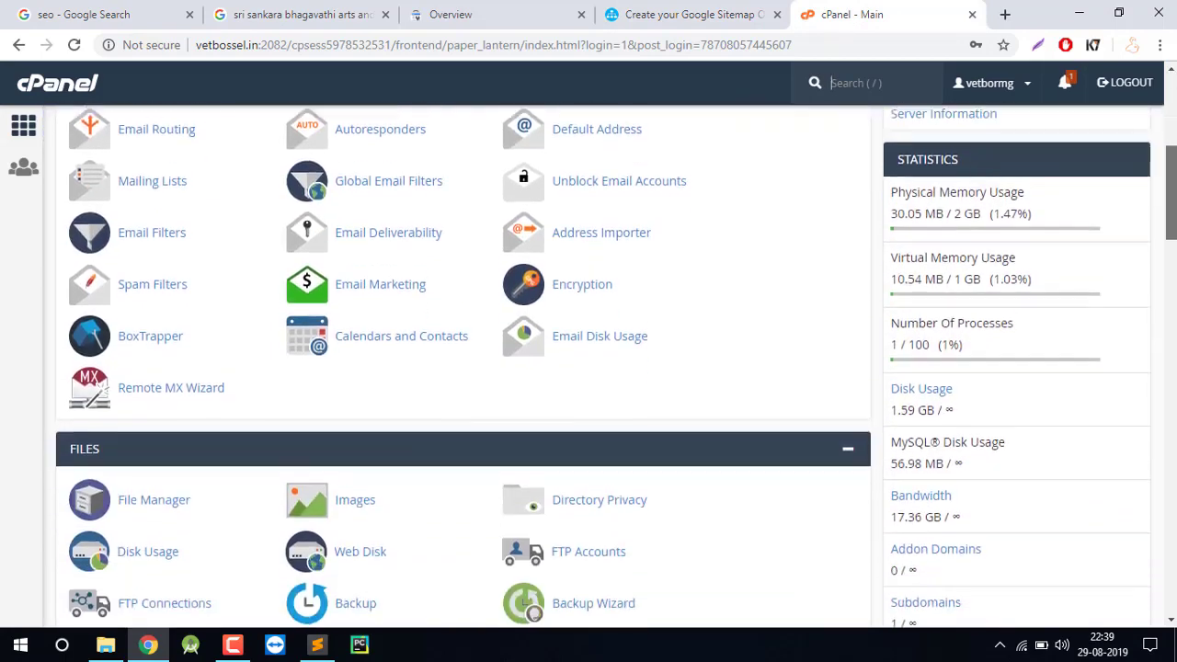
pyautogui.click(681, 14)
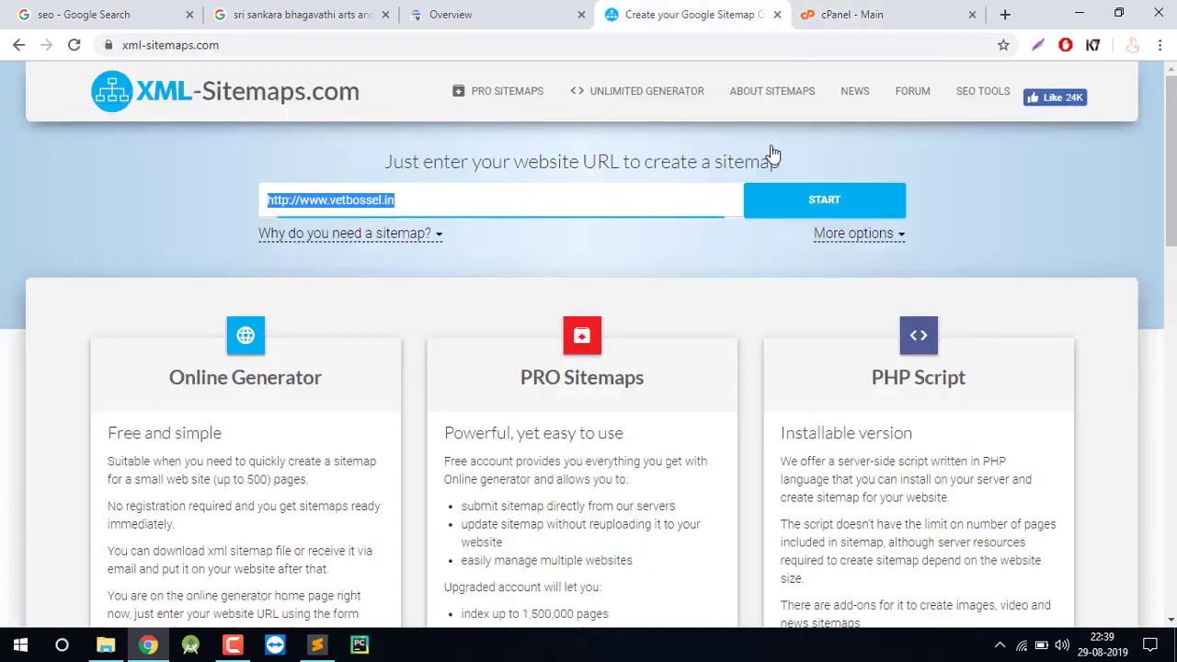
pyautogui.click(810, 207)
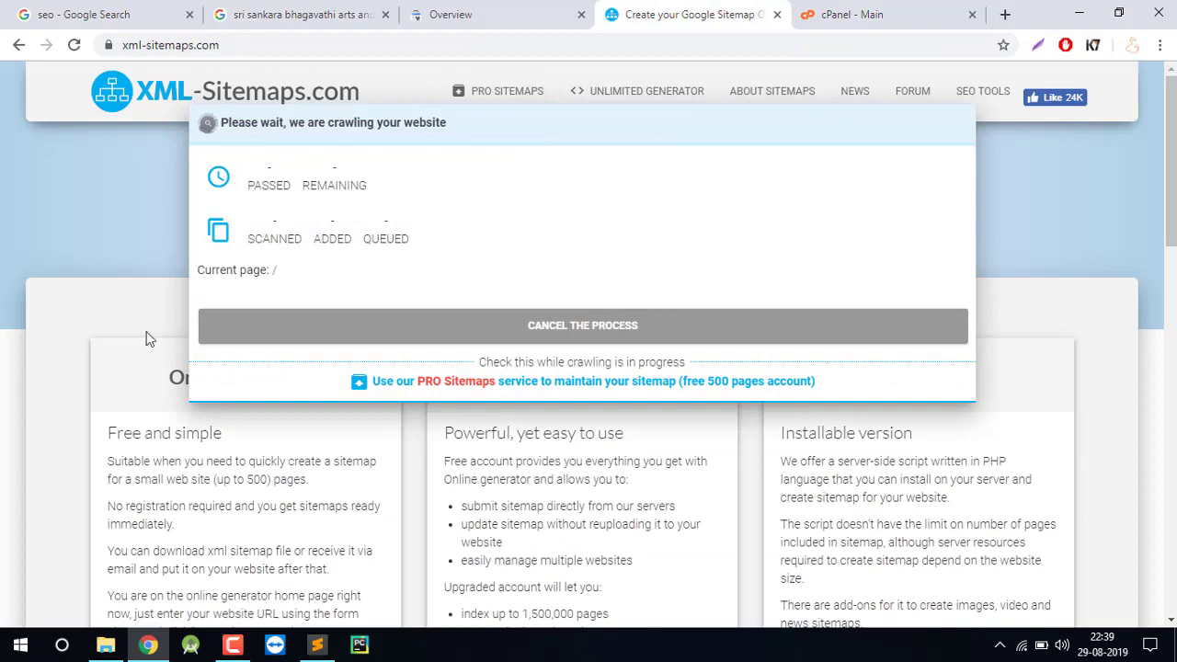
# Switch to cPanel and open File Manager from the Files section
pyautogui.click(882, 14)
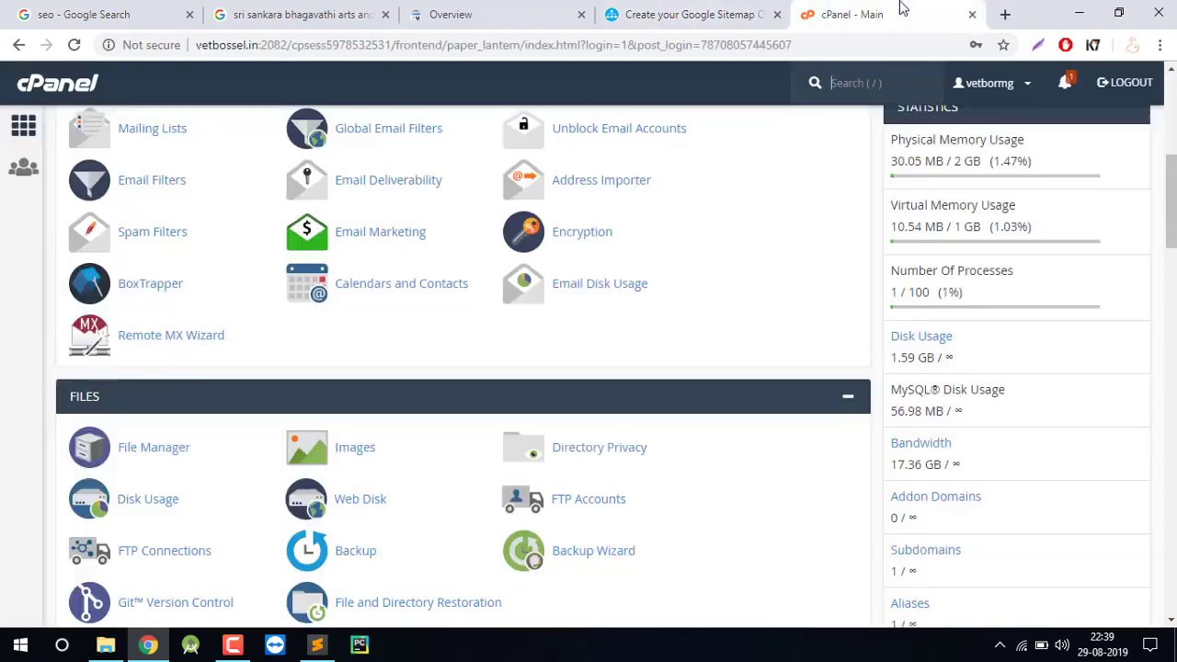
pyautogui.scroll(-2, 459, 322)
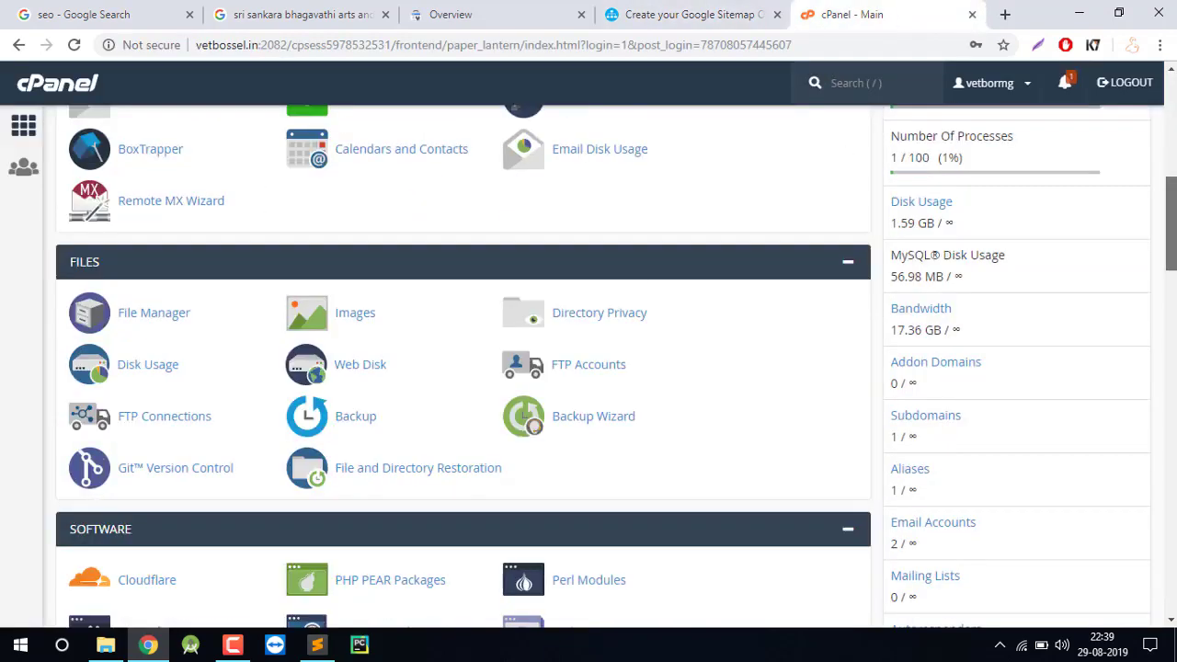
pyautogui.scroll(1, 276, 350)
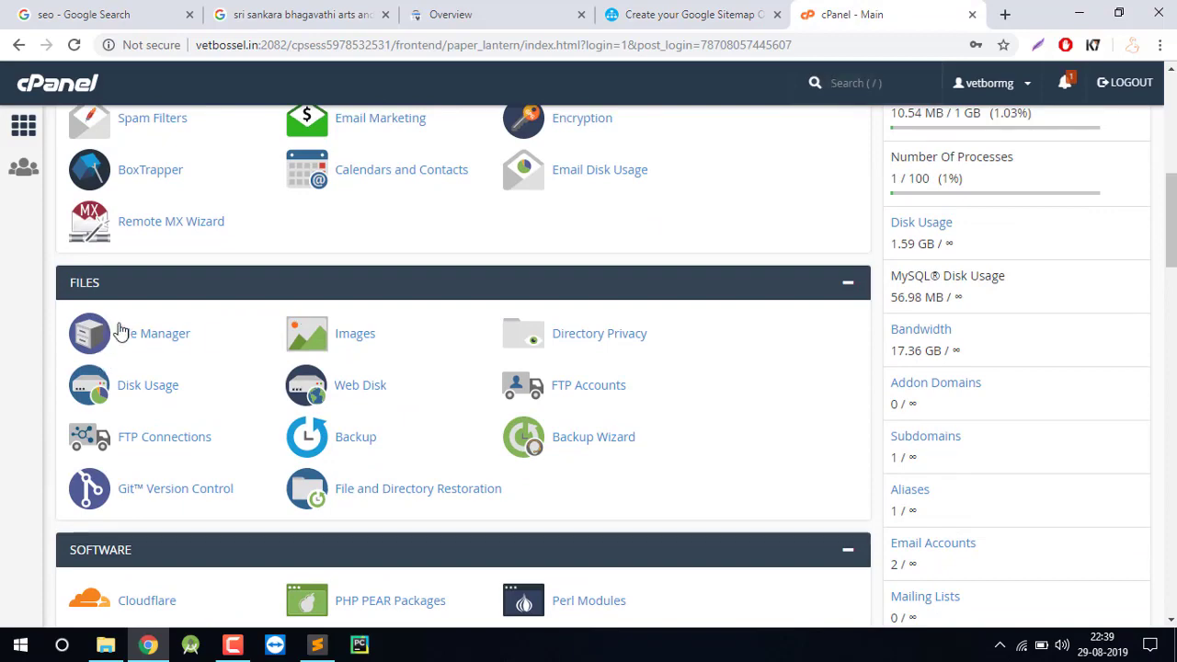
pyautogui.click(152, 336)
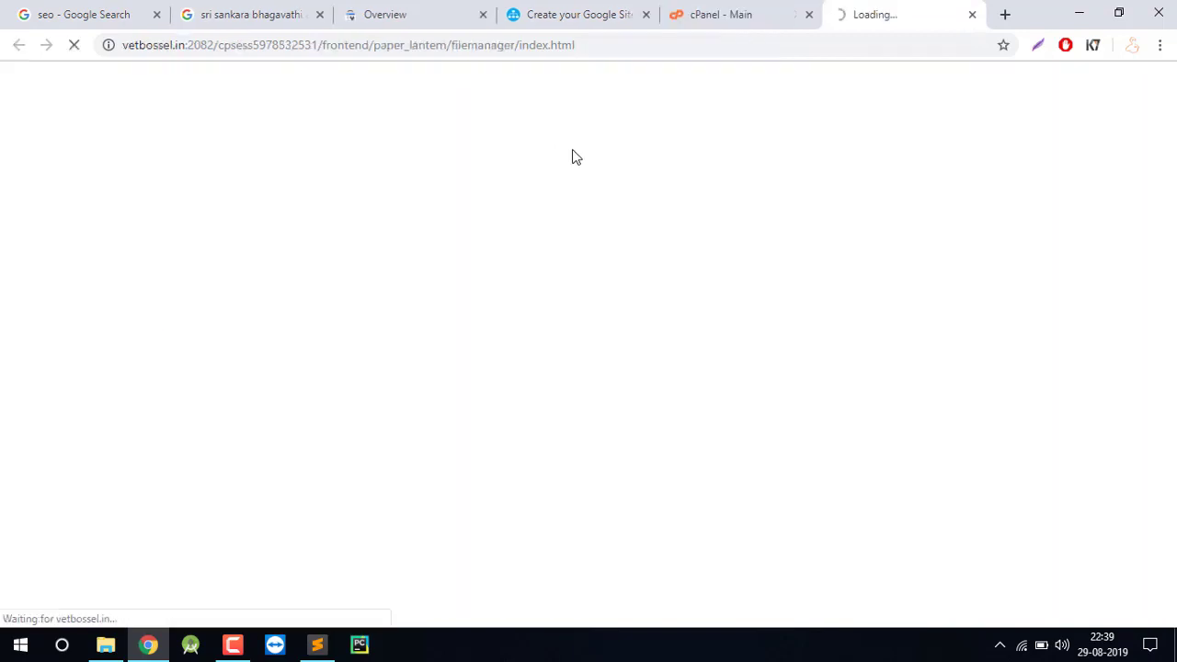
# Open the Sitemaps page for the site in Google Search Console and check the crawl progress on XML-Sitemaps.com
pyautogui.click(377, 11)
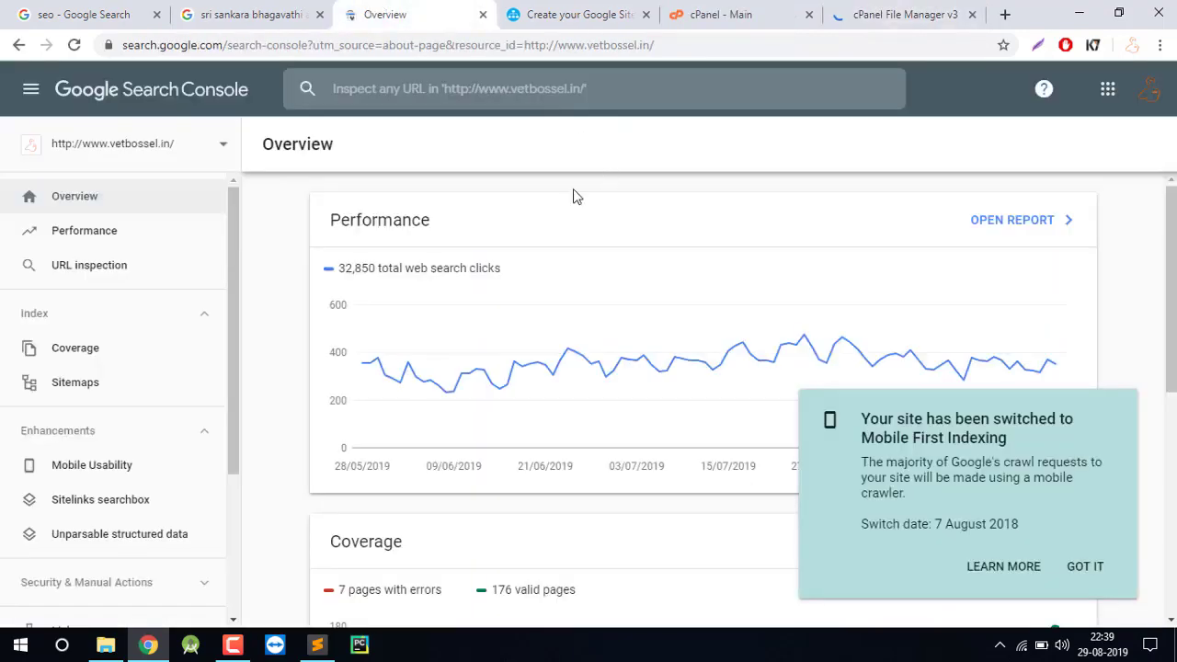
pyautogui.click(81, 378)
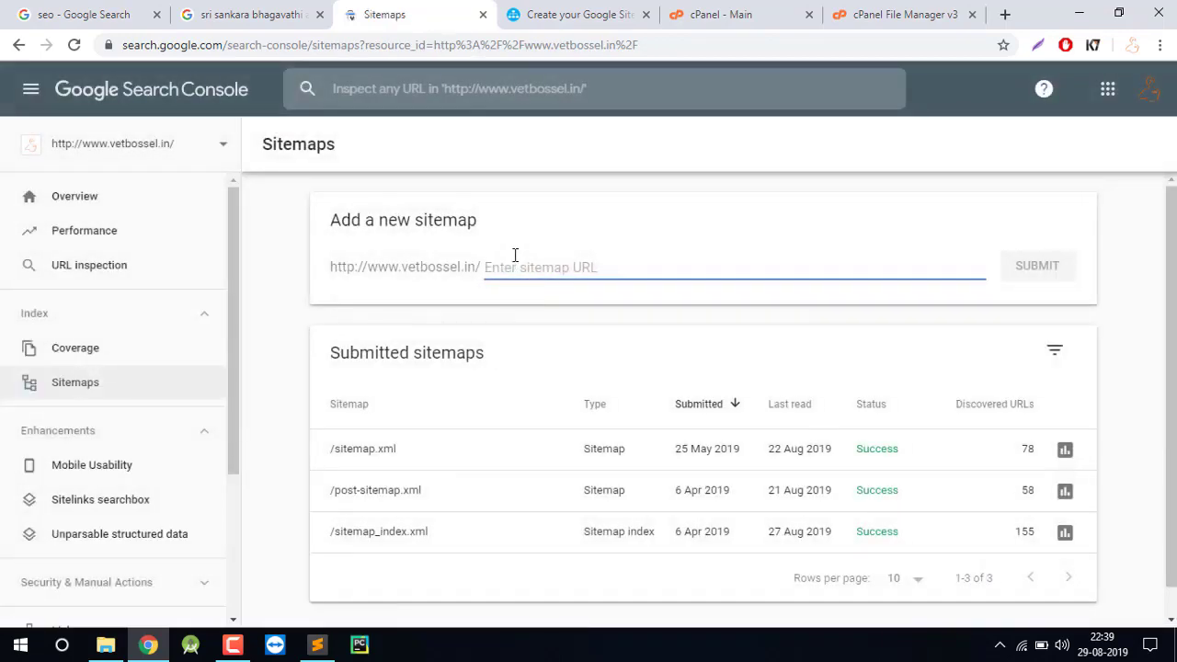
pyautogui.click(565, 13)
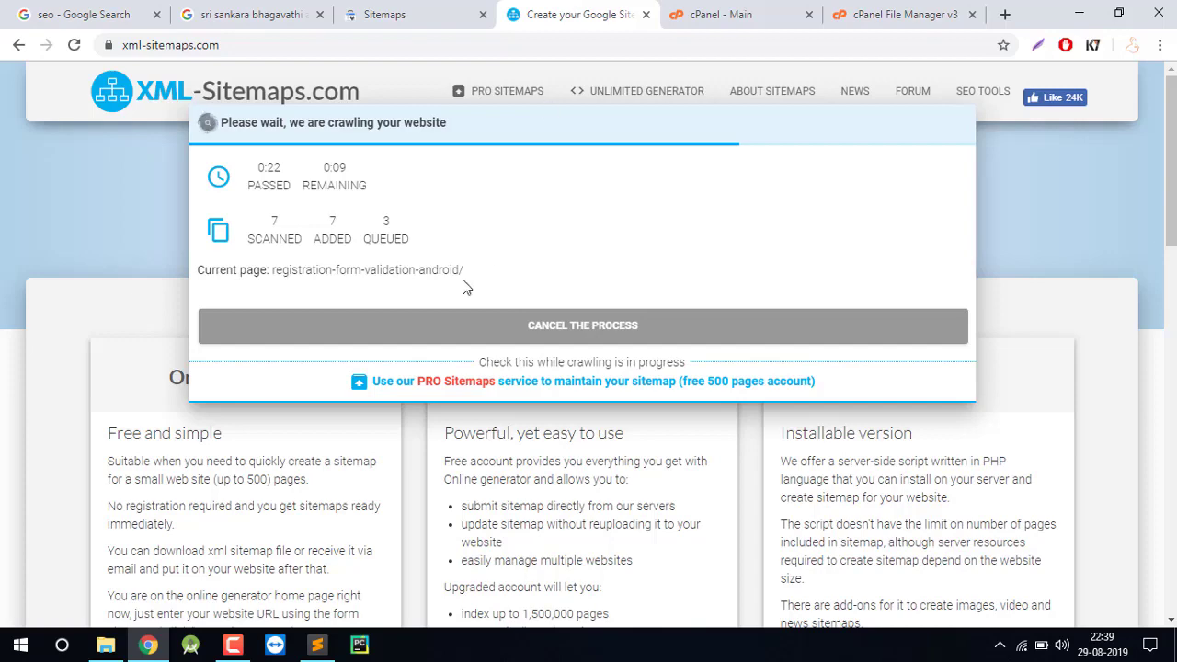
# Open the public_html folder in cPanel File Manager and select the sitemap.xml file
pyautogui.click(878, 13)
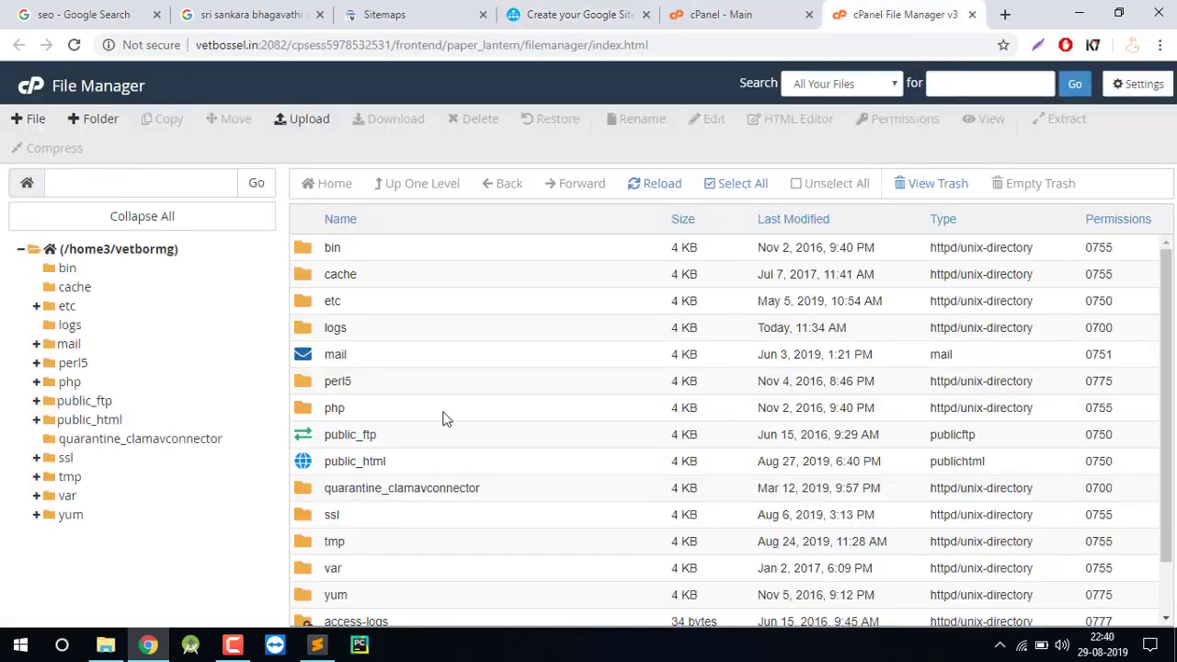
pyautogui.doubleClick(412, 461)
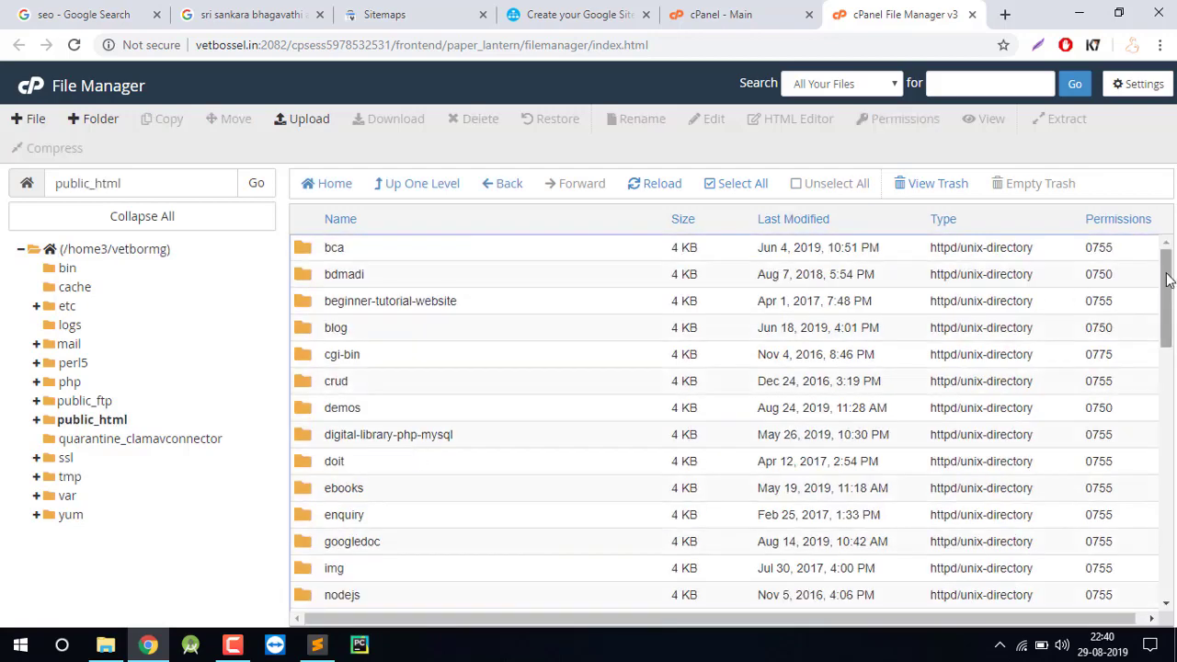
pyautogui.moveTo(1165, 292); pyautogui.dragTo(1151, 501)
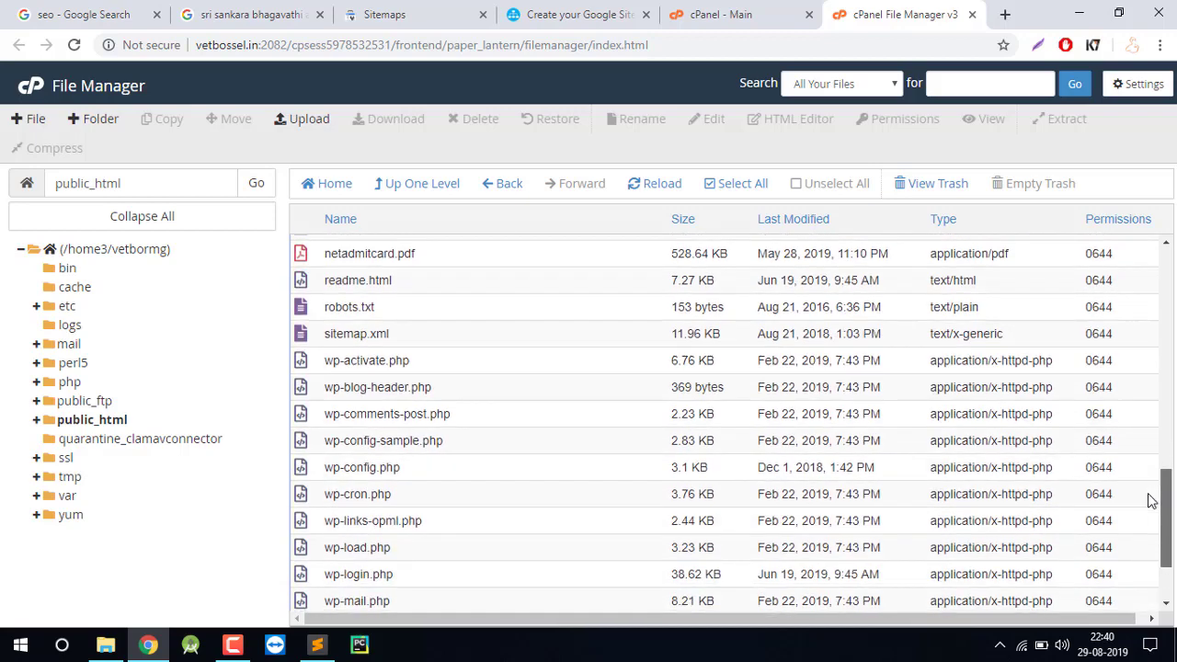
pyautogui.scroll(1, 428, 487)
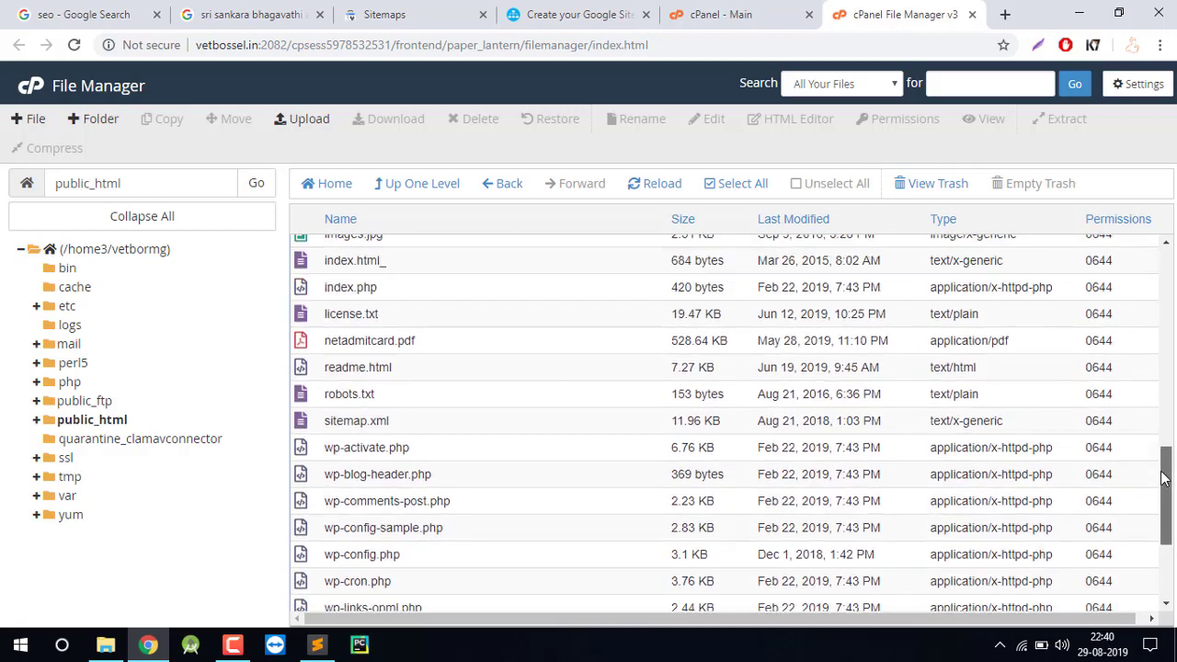
pyautogui.click(368, 426)
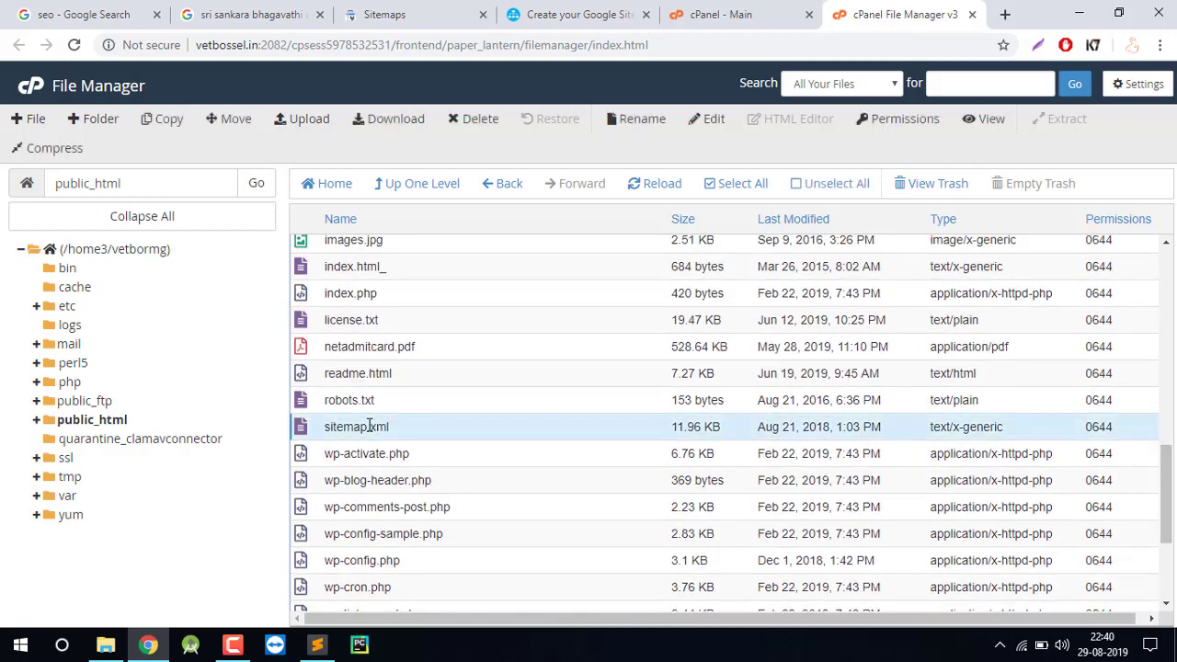
pyautogui.click(437, 9)
pyautogui.write('sit')
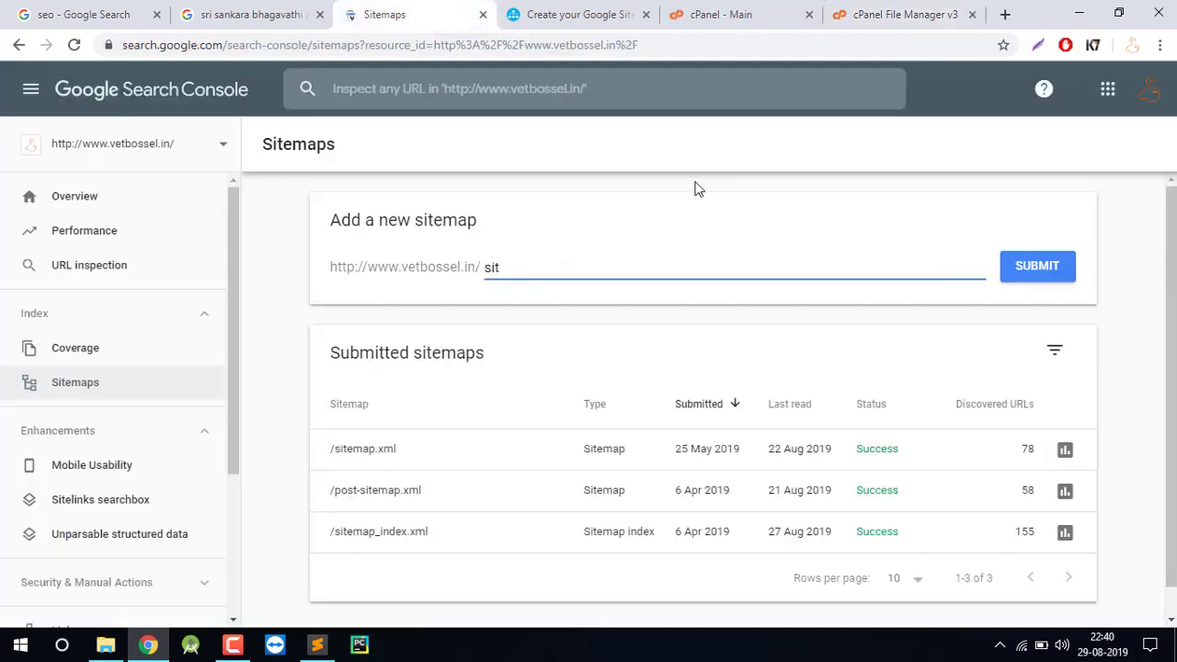
pyautogui.press('BackSpace')
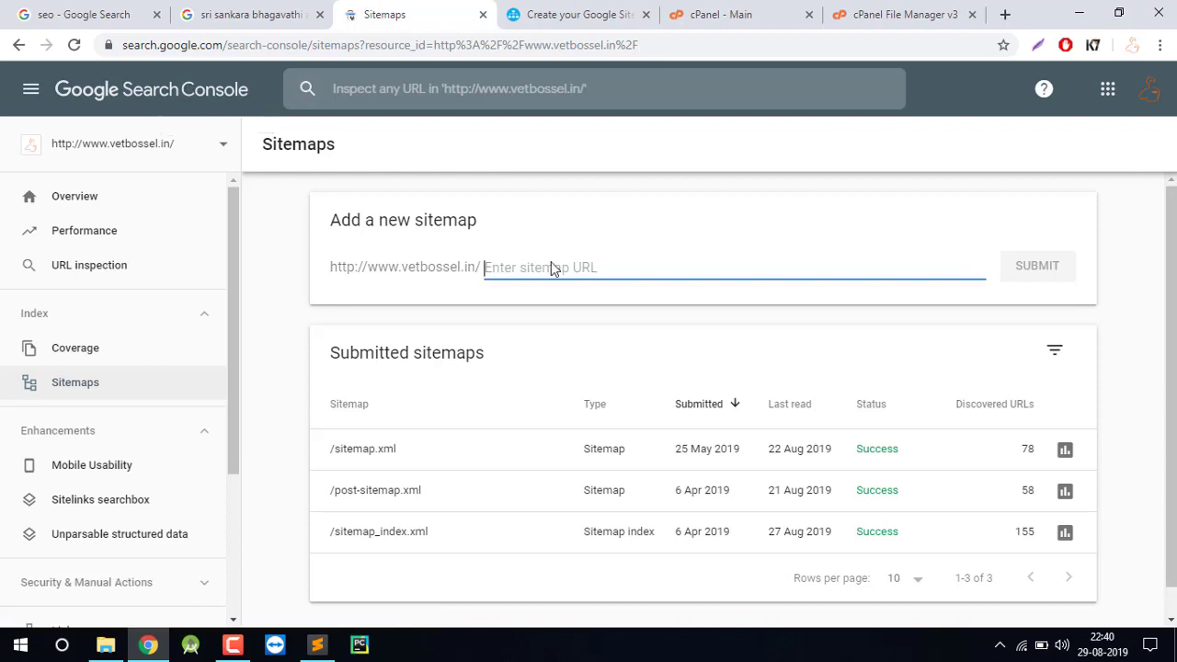
# Check the sitemap crawl progress and the sitemap.xml file in public_html, and return to Search Console's Sitemaps page
pyautogui.click(650, 9)
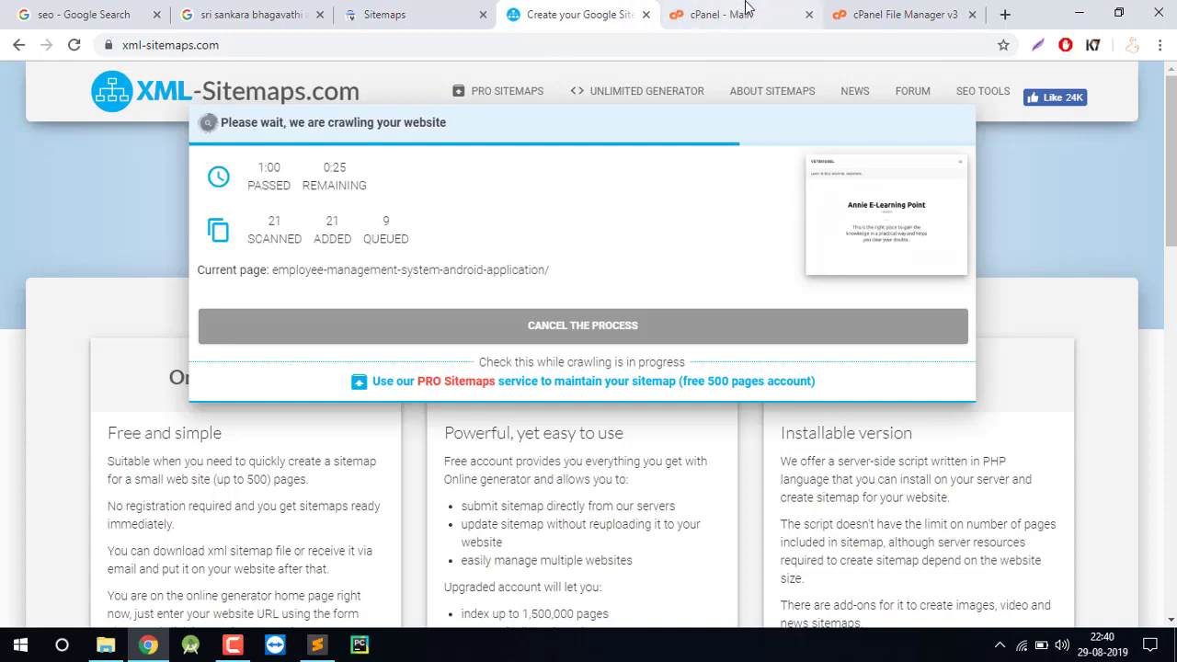
pyautogui.click(866, 9)
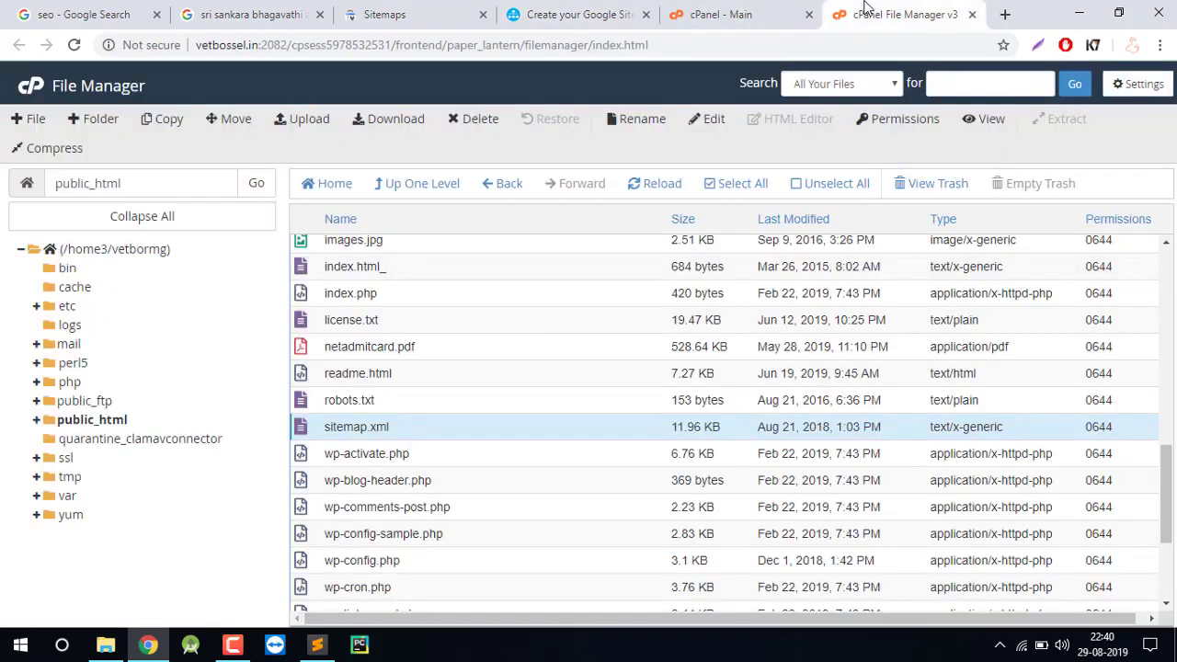
pyautogui.click(386, 13)
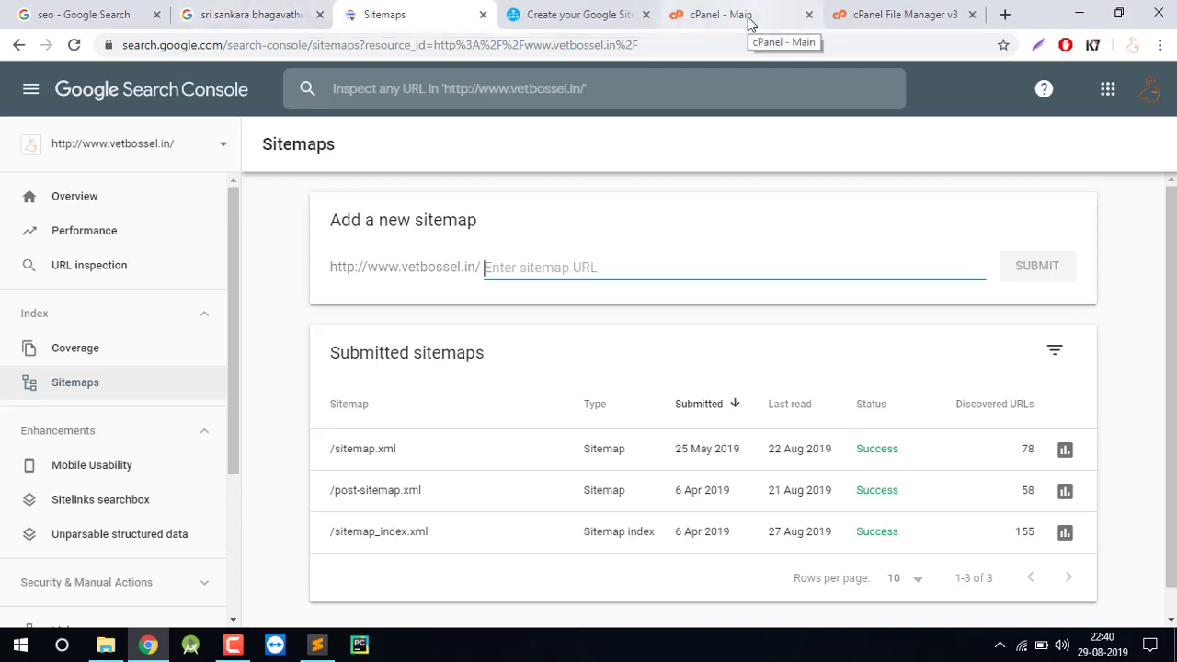
# Open a new browser tab and review the description and keywords meta tags of index.html in Sublime Text
pyautogui.click(1006, 15)
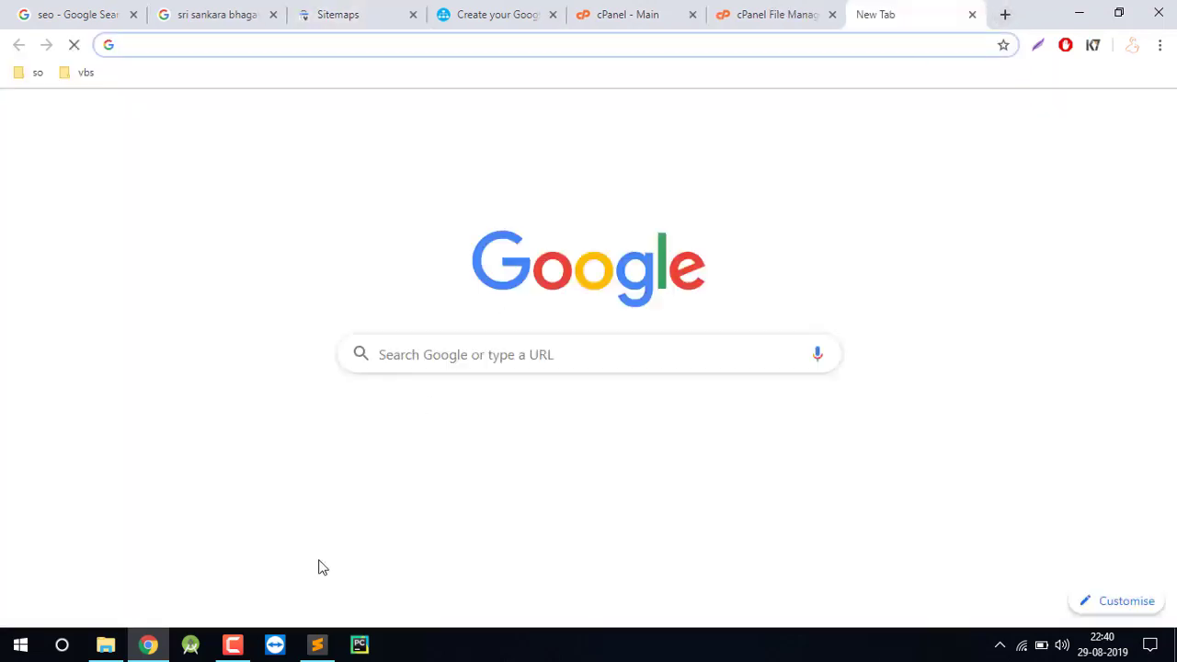
pyautogui.click(324, 648)
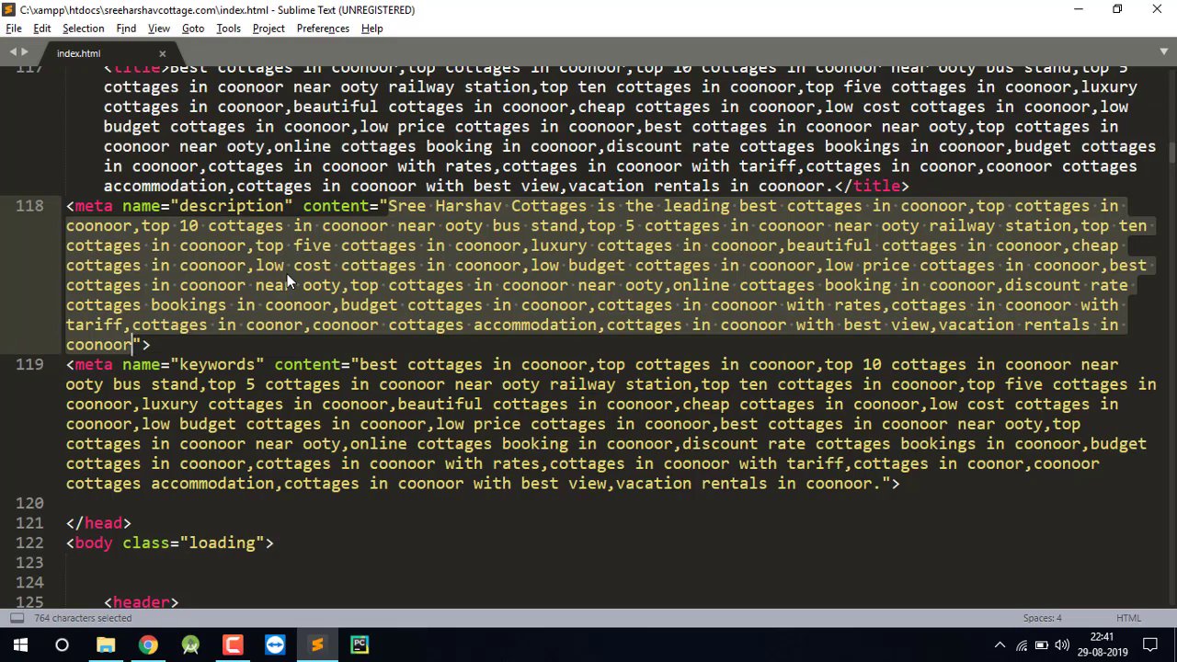
pyautogui.hotkey('alt', 'Tab')
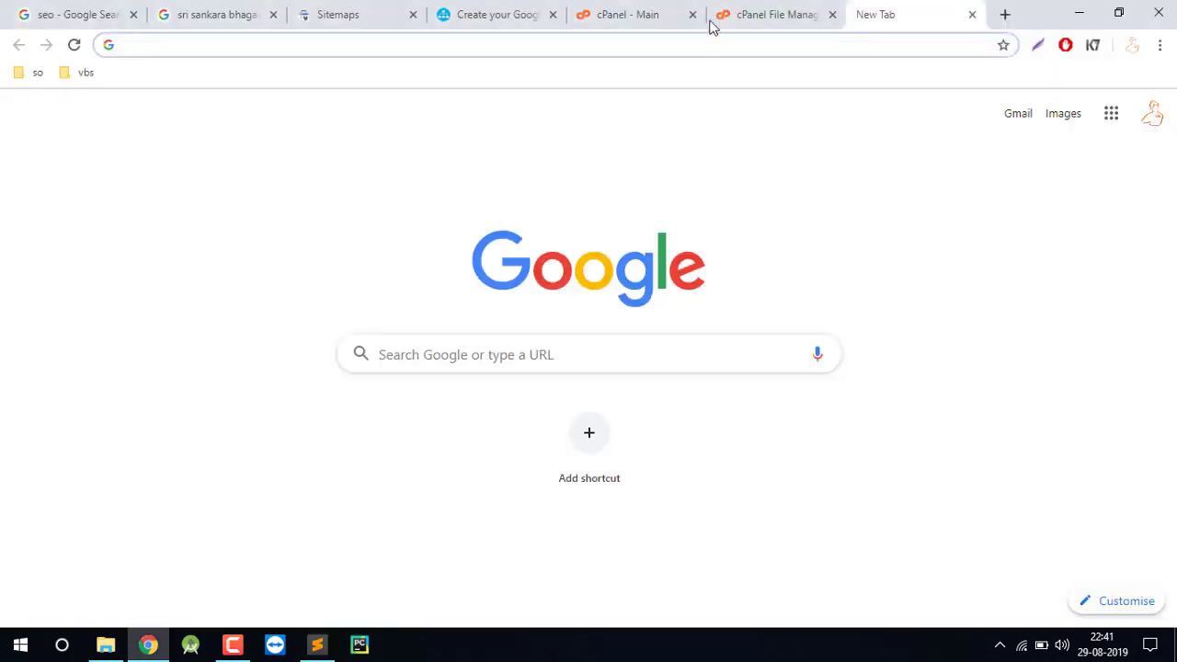
pyautogui.click(736, 18)
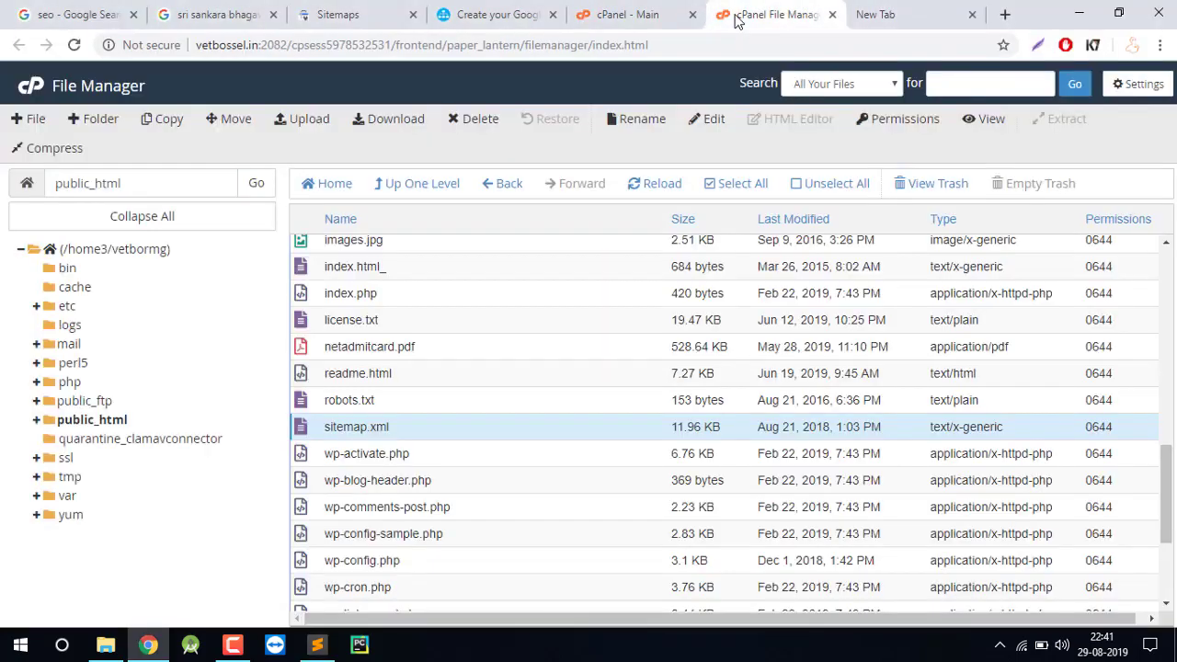
pyautogui.click(869, 9)
pyautogui.hotkey('alt', 'Tab')
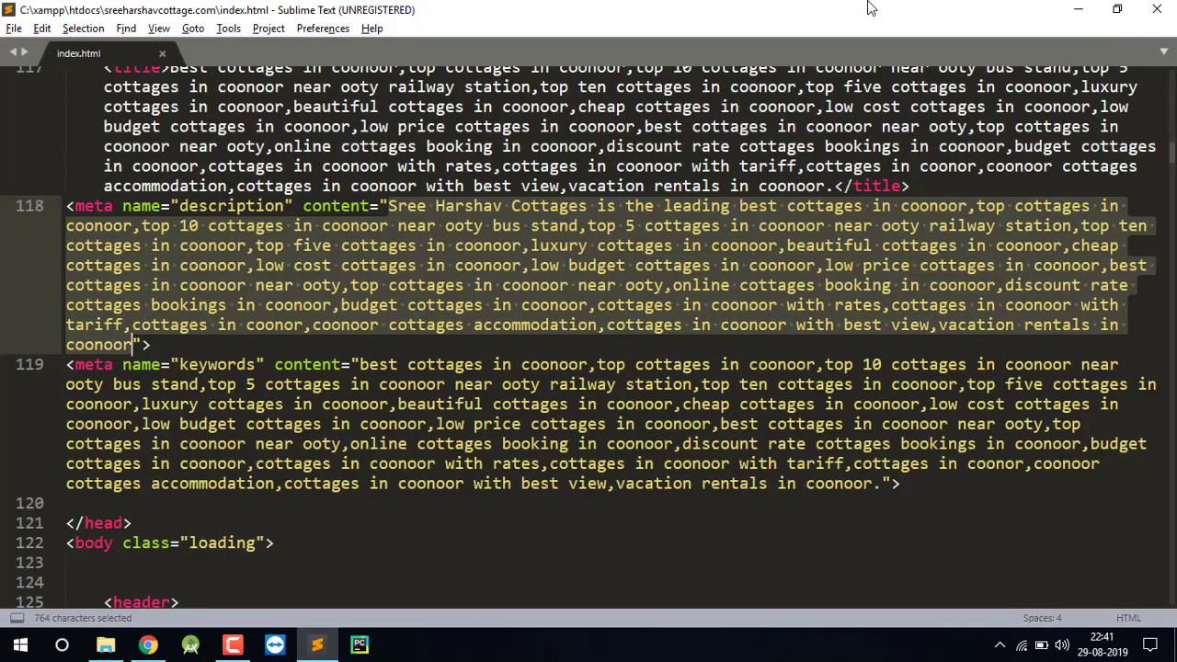
pyautogui.hotkey('alt', 'Tab')
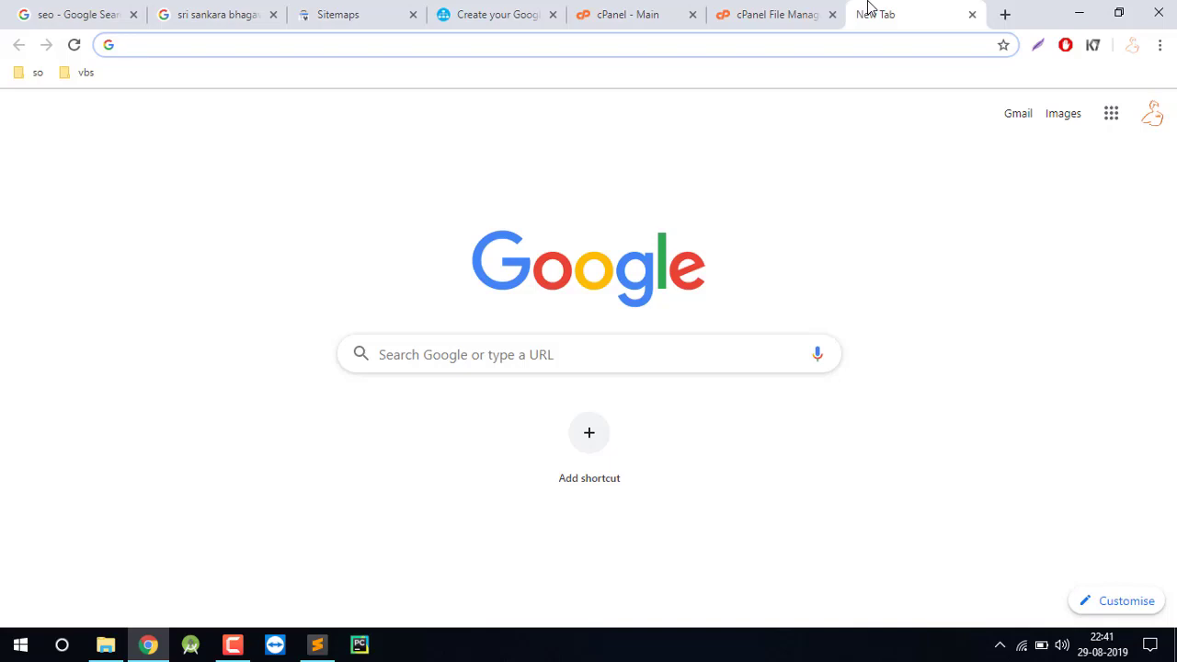
# Check the sitemap crawl progress on XML-Sitemaps.com and the sitemap.xml file in cPanel's public_html folder
pyautogui.write('ve')
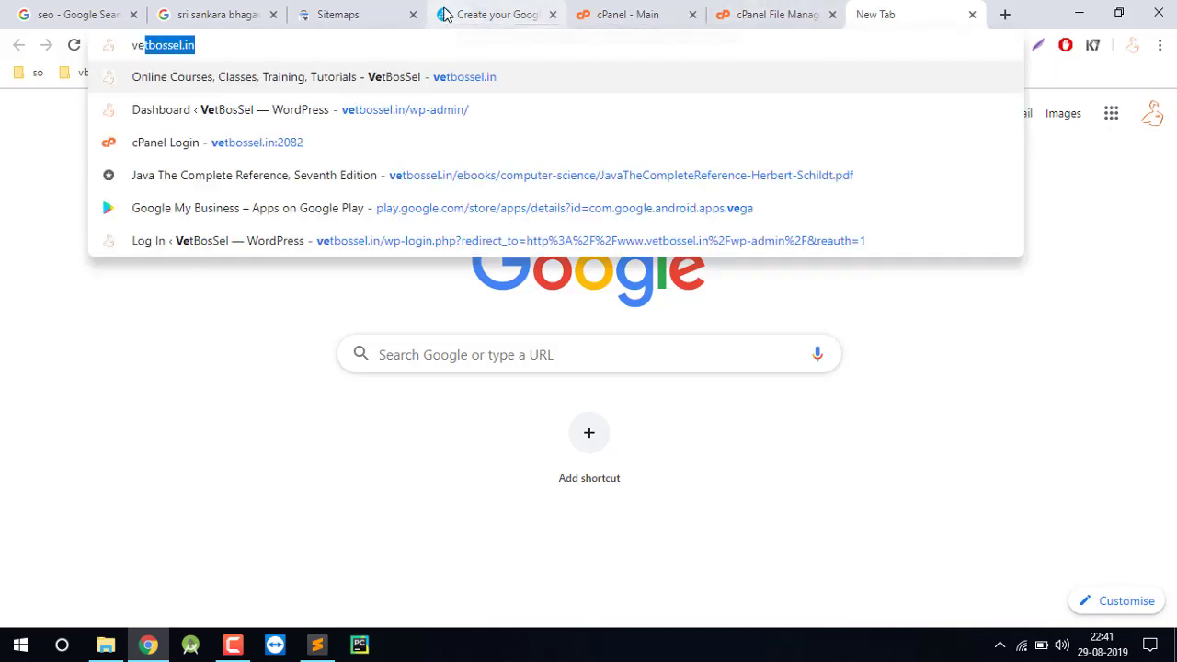
pyautogui.write('t')
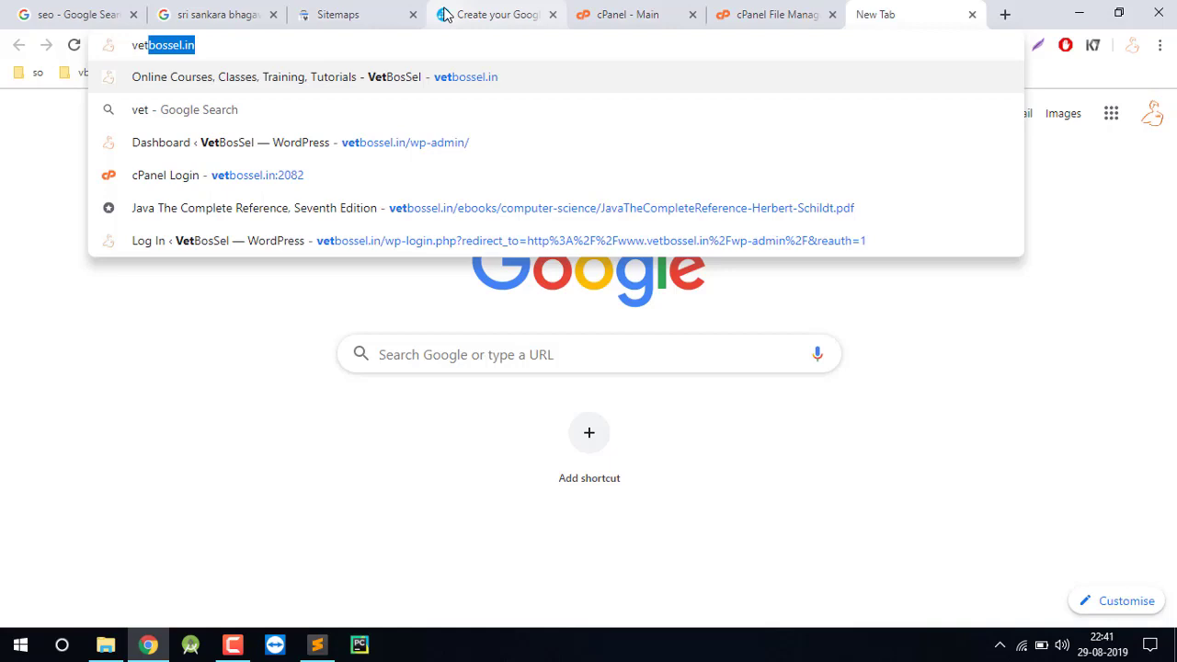
pyautogui.click(444, 15)
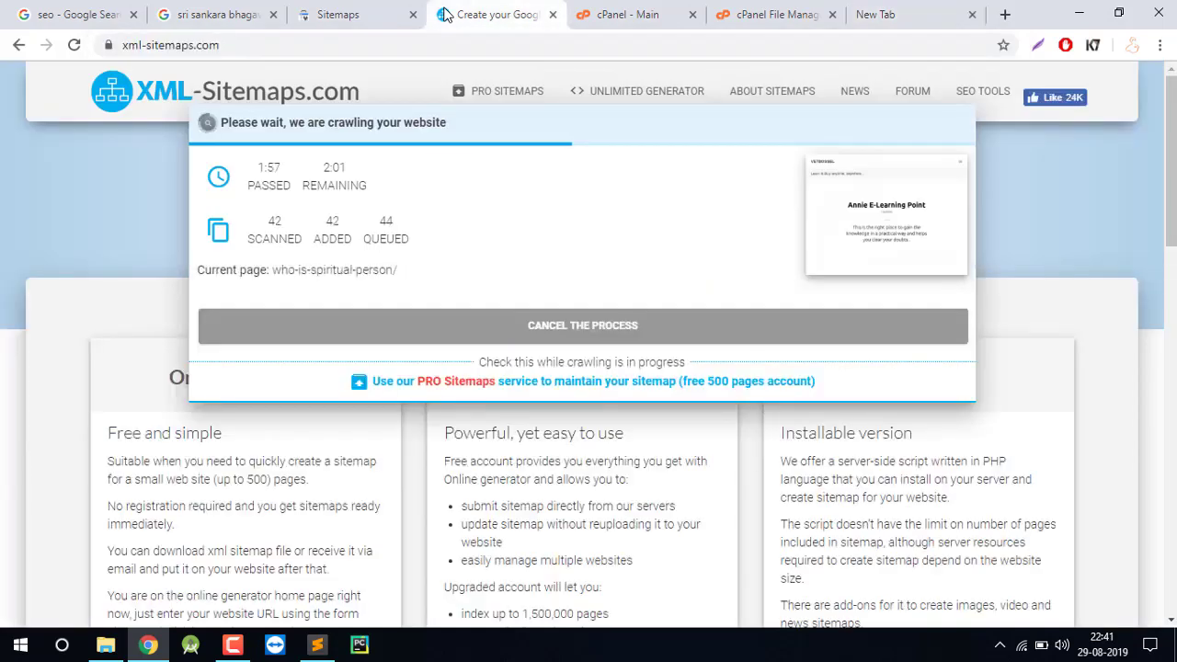
pyautogui.click(350, 13)
pyautogui.click(490, 15)
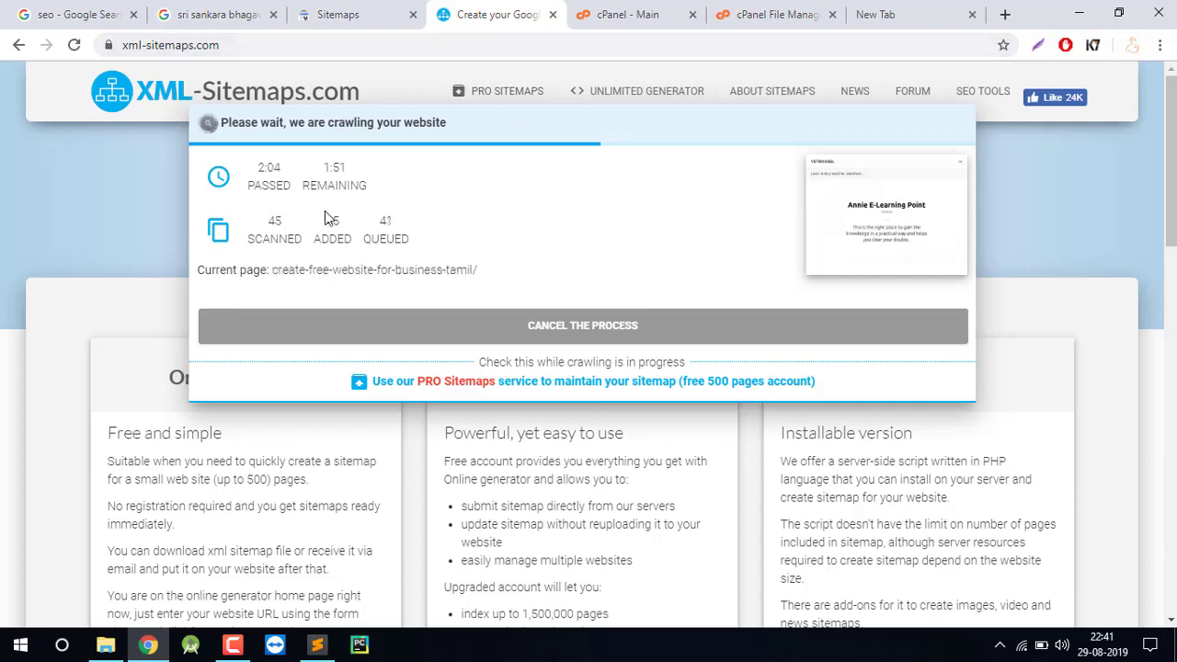
pyautogui.click(786, 14)
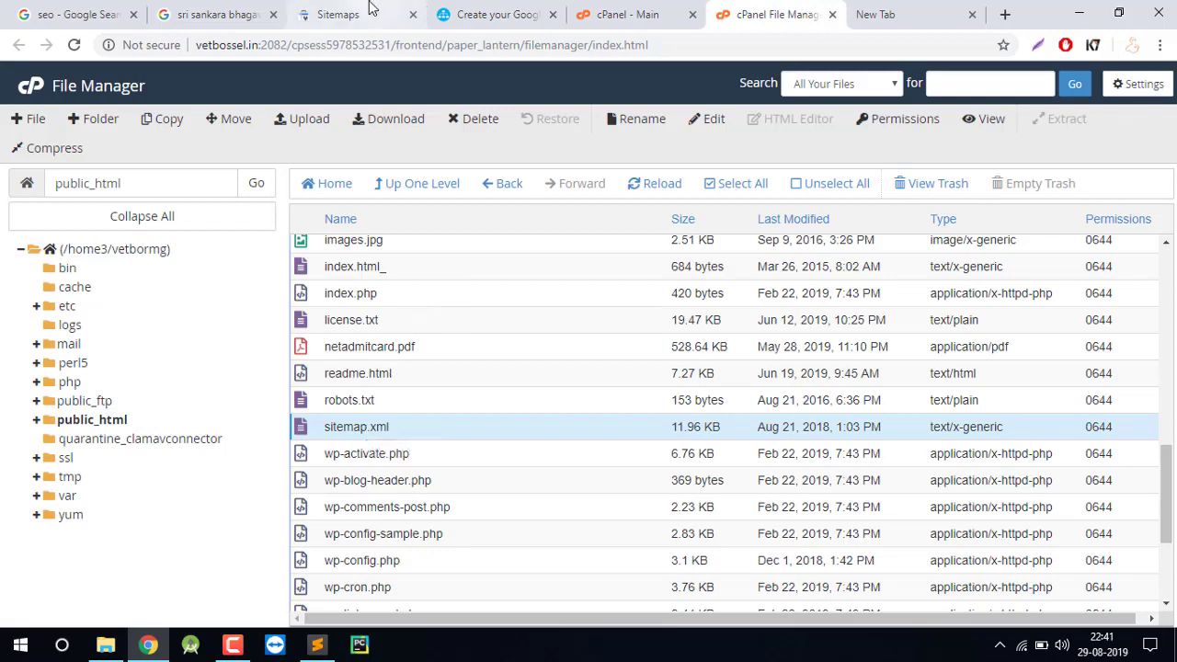
# Enter "site" as the start of the new sitemap URL on Search Console's Sitemaps page and view the submitted sitemaps
pyautogui.click(338, 13)
pyautogui.write('site')
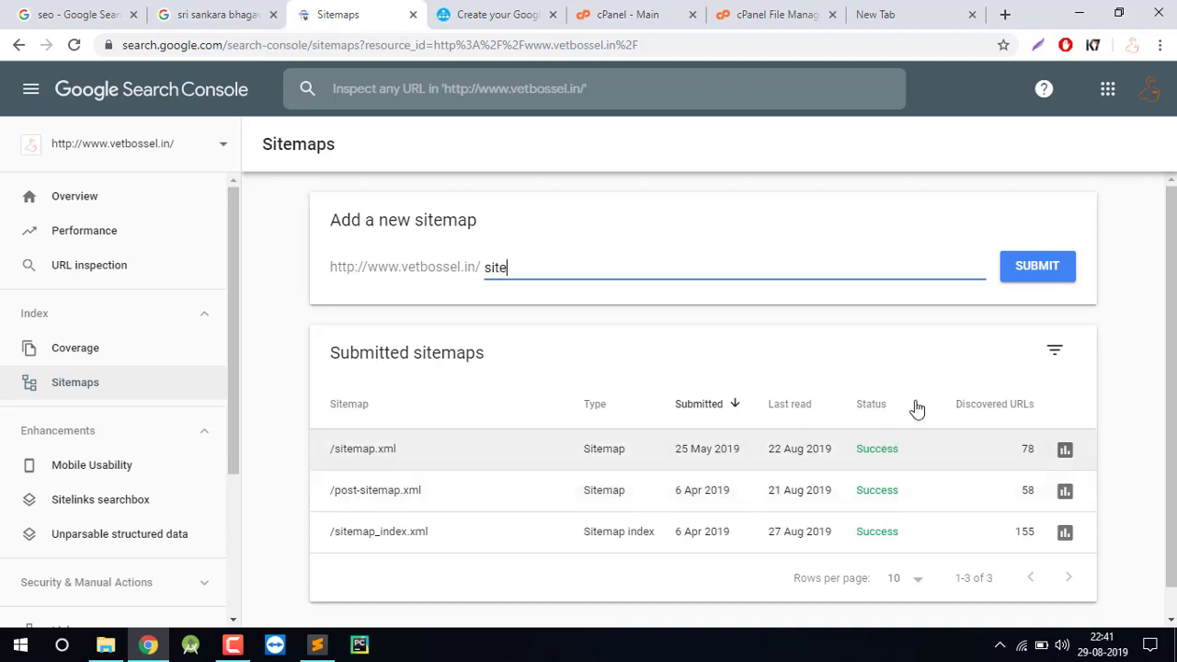
pyautogui.scroll(-1, 1170, 386)
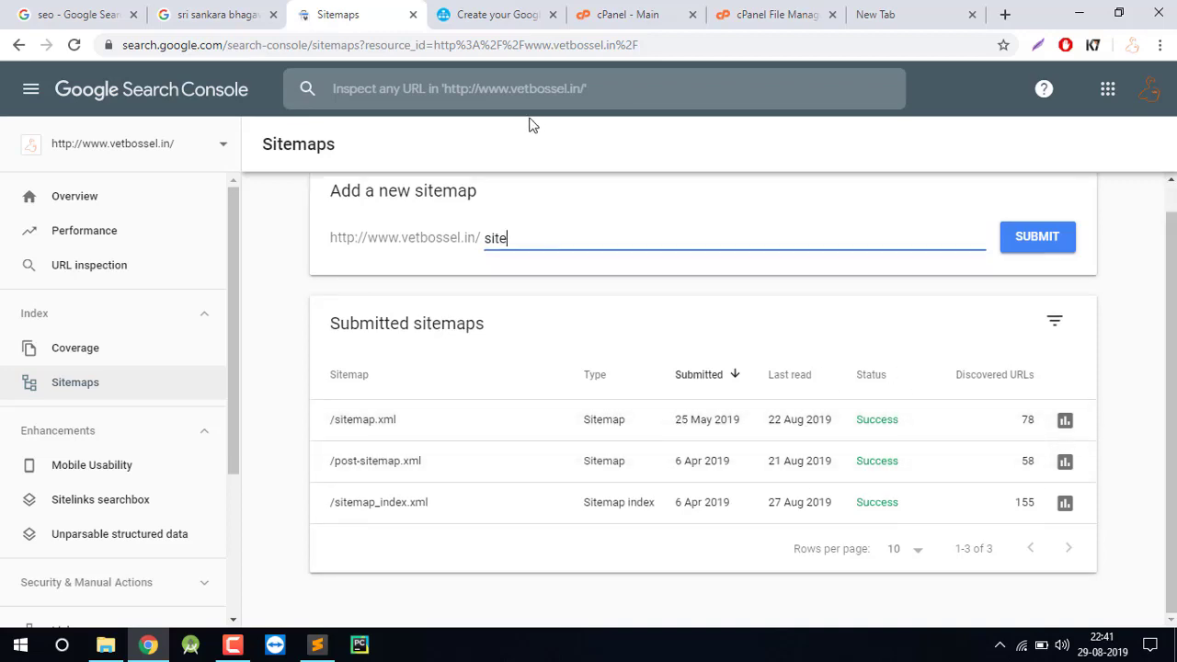
# Search Google for vetbossel and look through the business panel and the site's search results
pyautogui.click(196, 20)
pyautogui.tripleClick(301, 97)
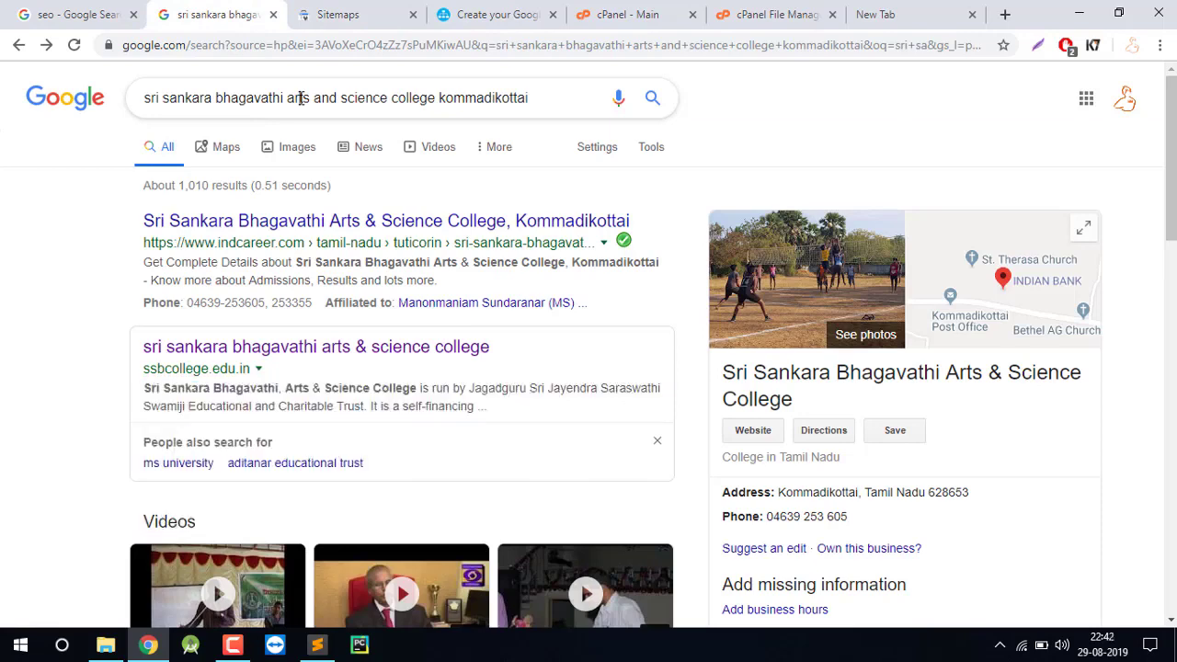
pyautogui.write('vet')
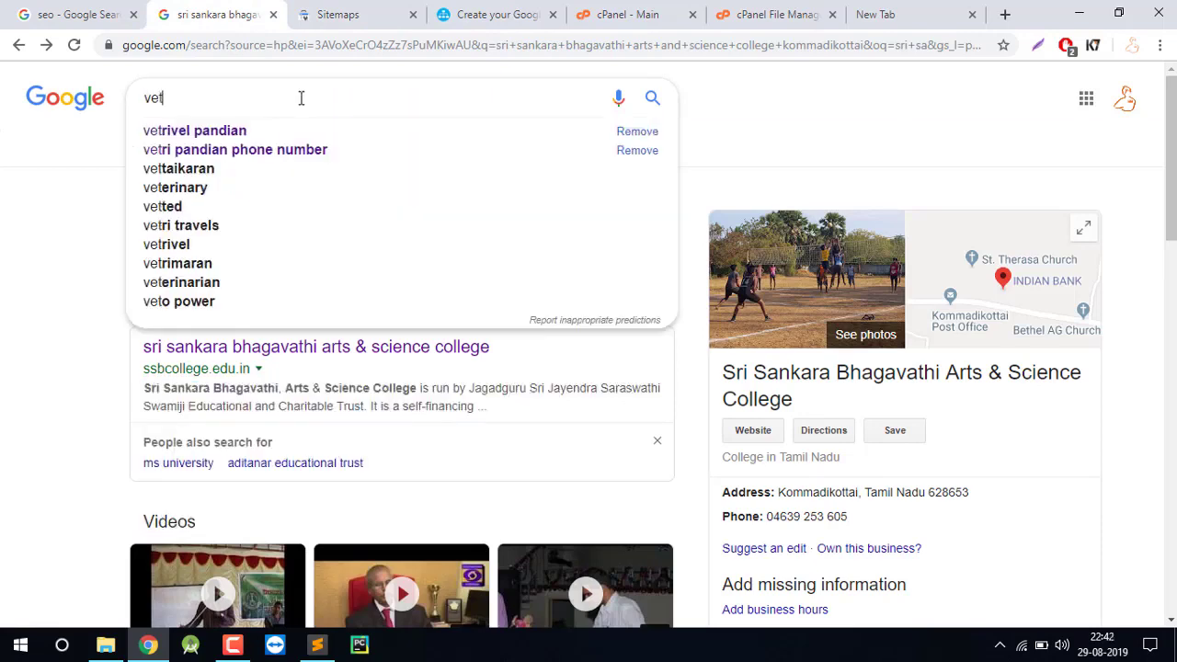
pyautogui.write('boss')
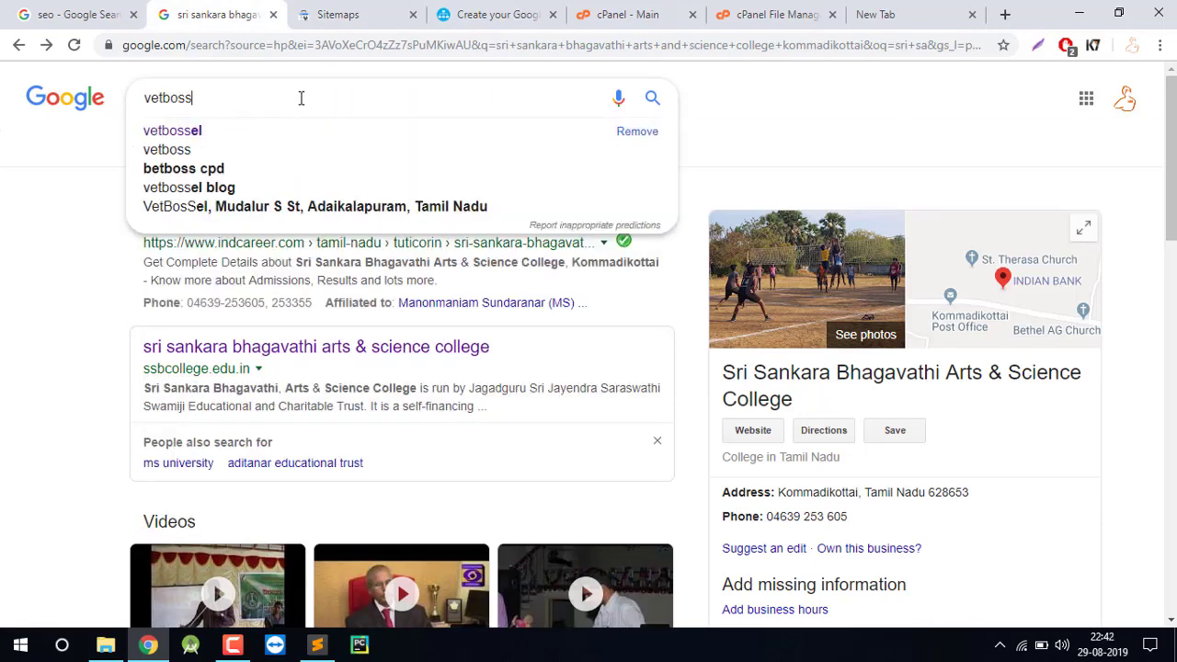
pyautogui.write('el')
pyautogui.press('Return')
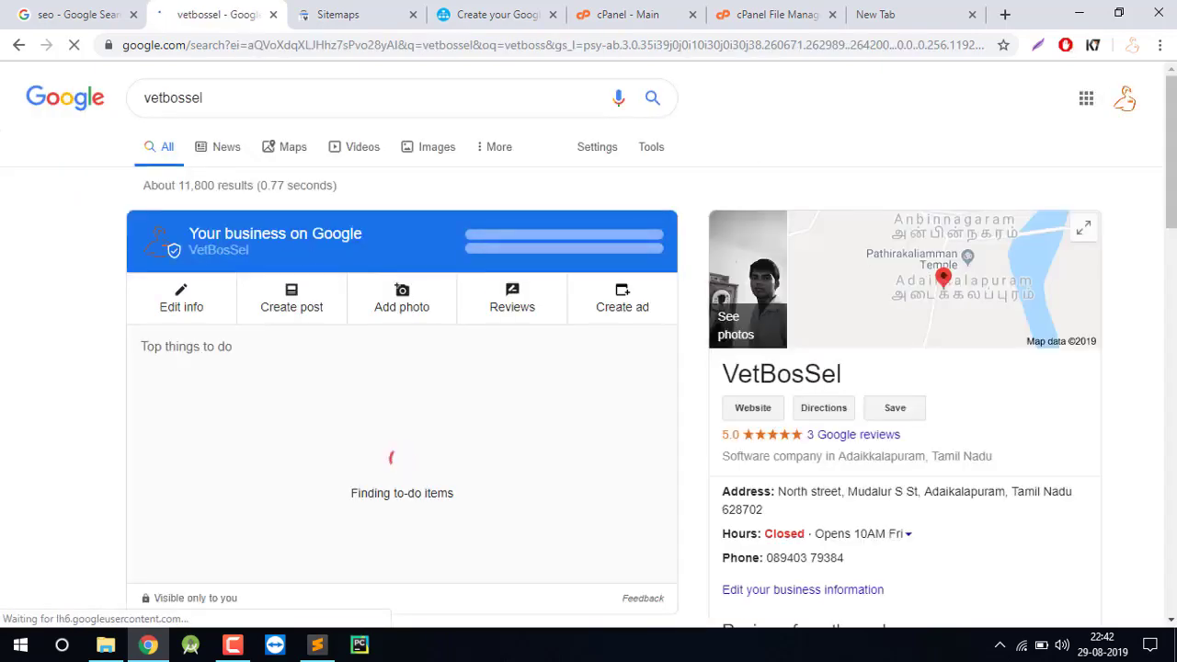
pyautogui.scroll(-5, 588, 368)
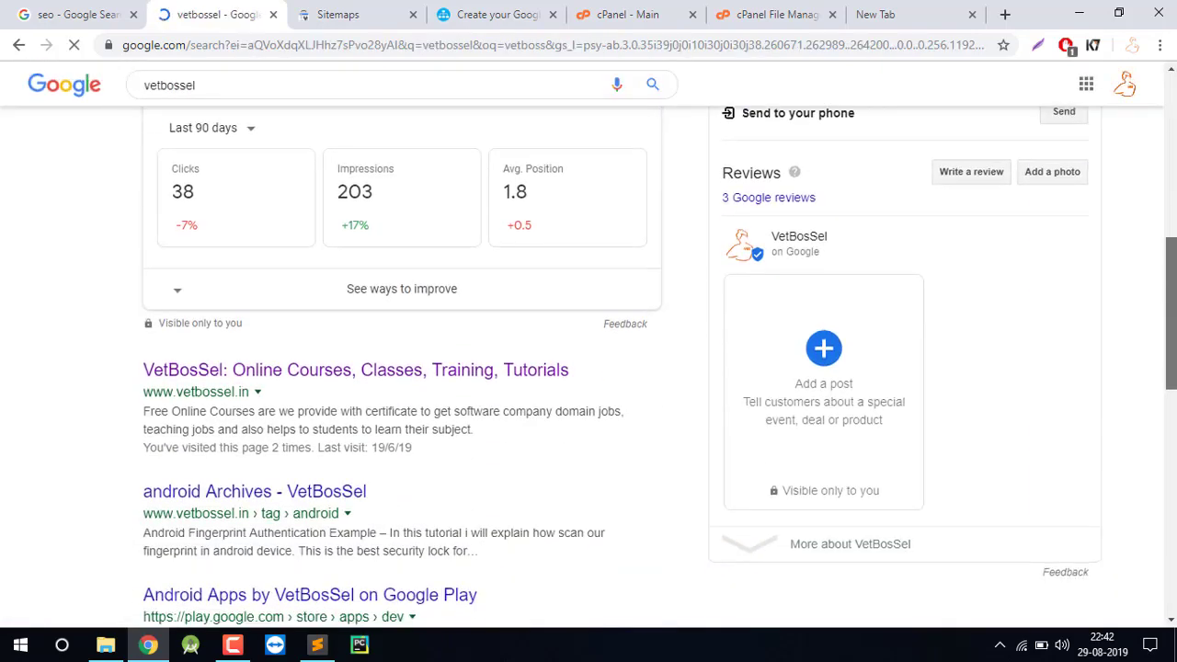
pyautogui.scroll(-2, 450, 391)
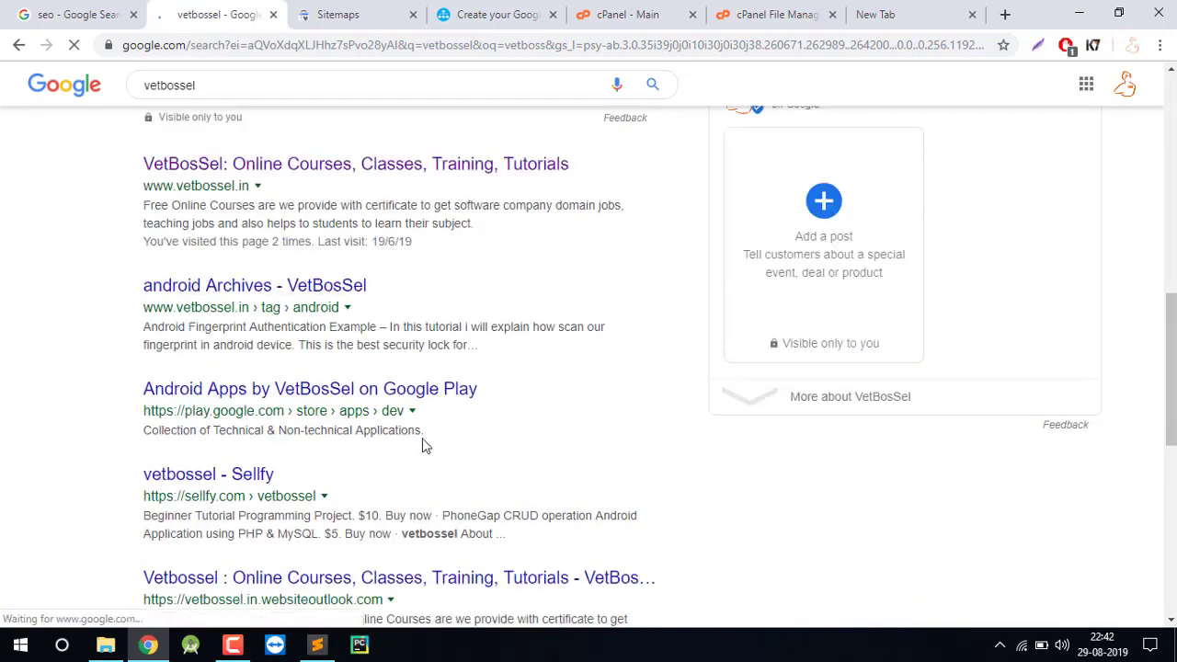
pyautogui.scroll(5, 762, 278)
pyautogui.scroll(3, 588, 349)
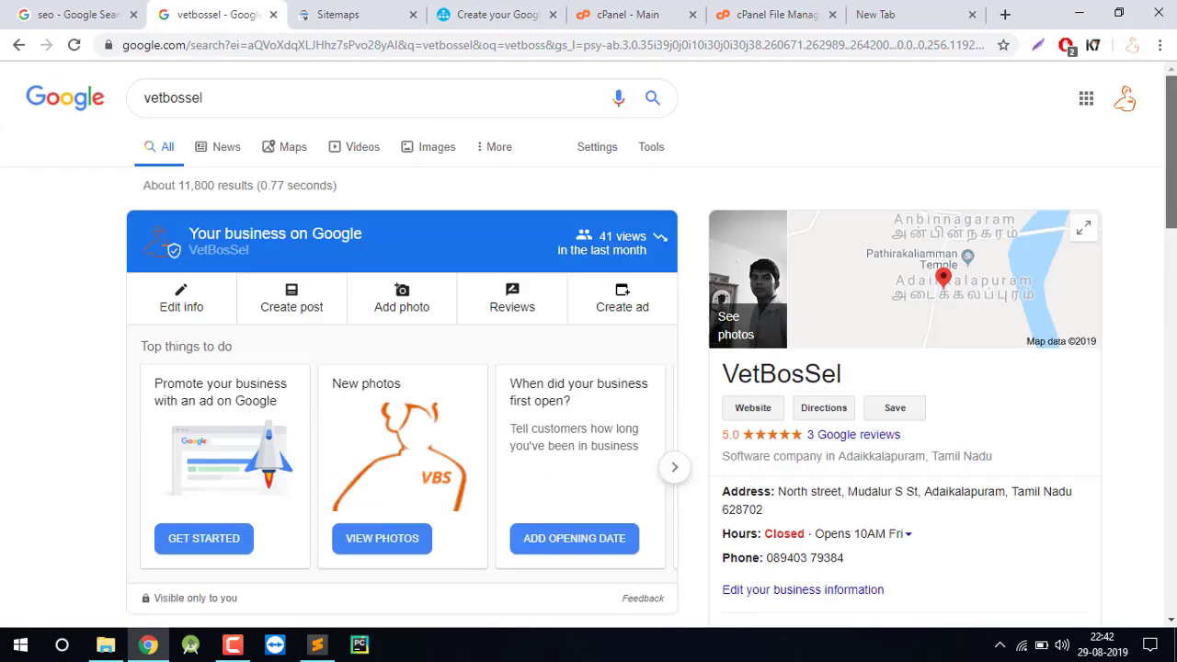
# Search Google for the site owner's name using the suggested spelling and show the image results
pyautogui.moveTo(244, 97); pyautogui.dragTo(25, 117)
pyautogui.write('v')
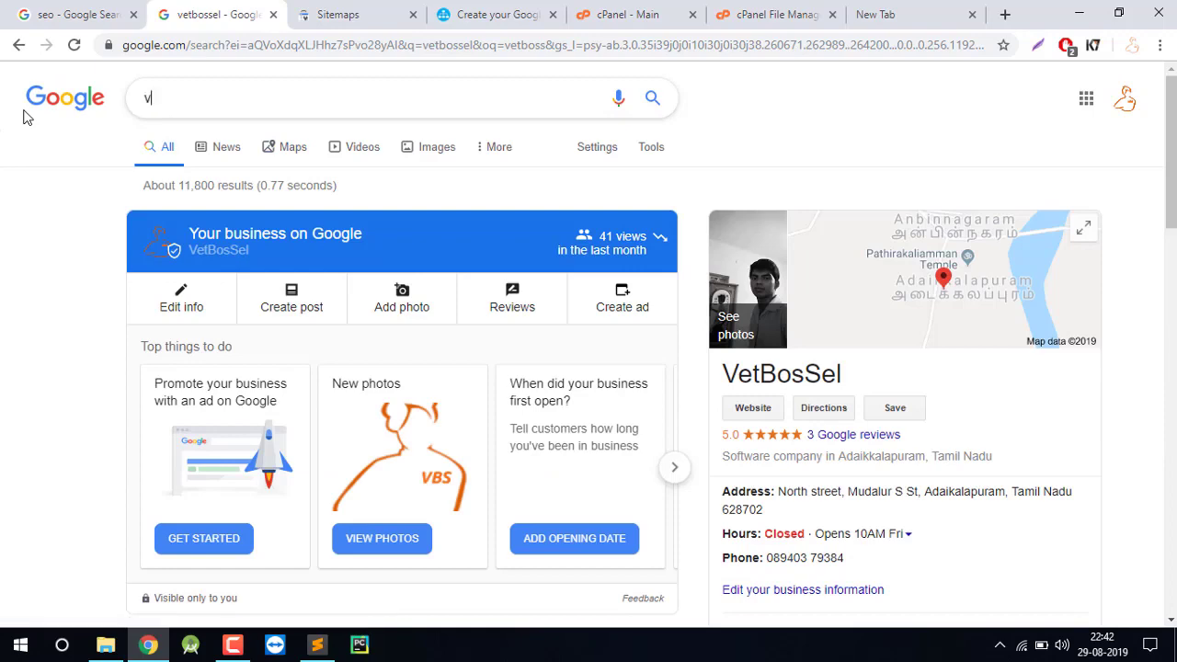
pyautogui.write('etripandi')
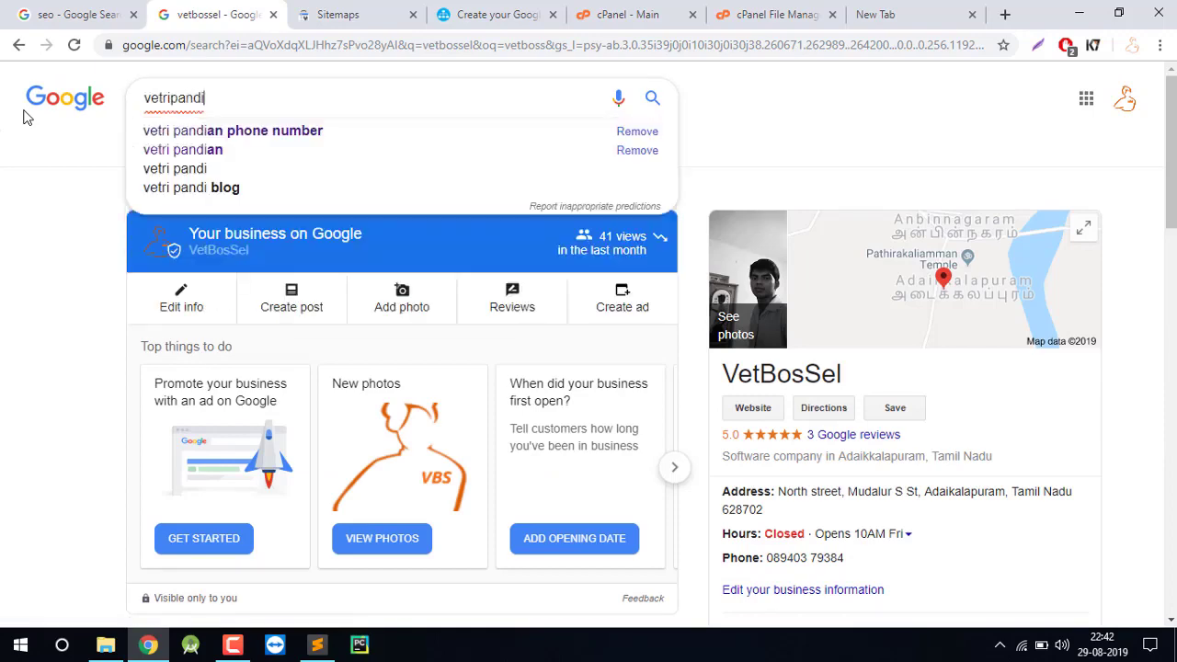
pyautogui.press('Down')
pyautogui.press('Down')
pyautogui.press('Down')
pyautogui.press('Return')
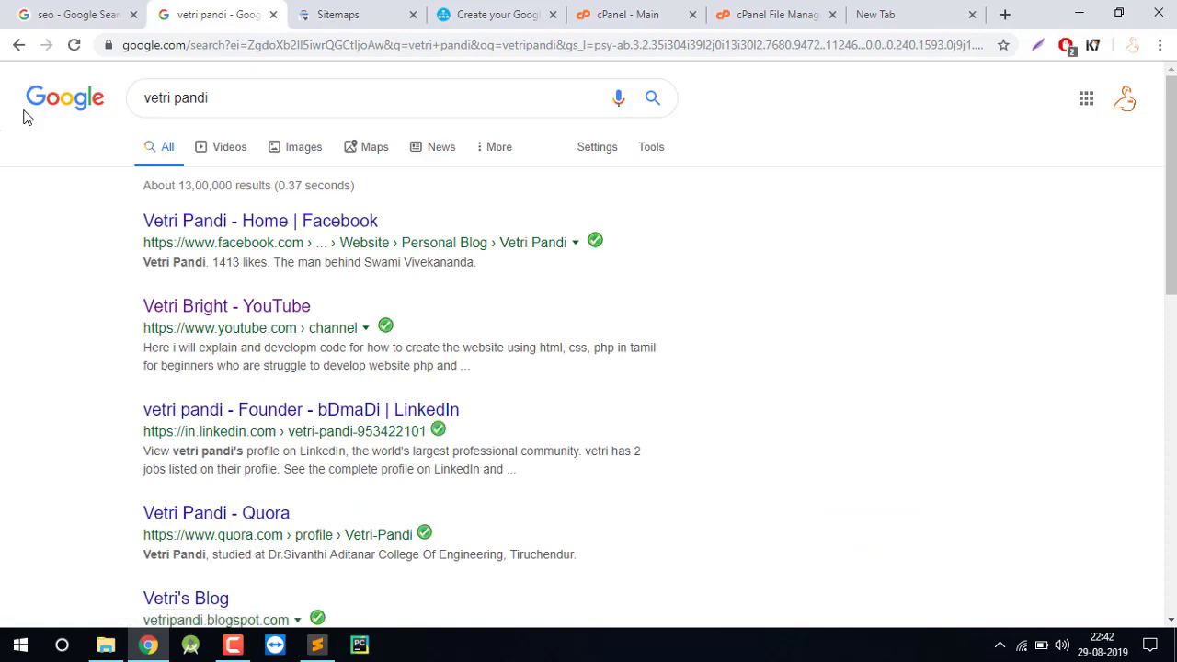
pyautogui.click(297, 159)
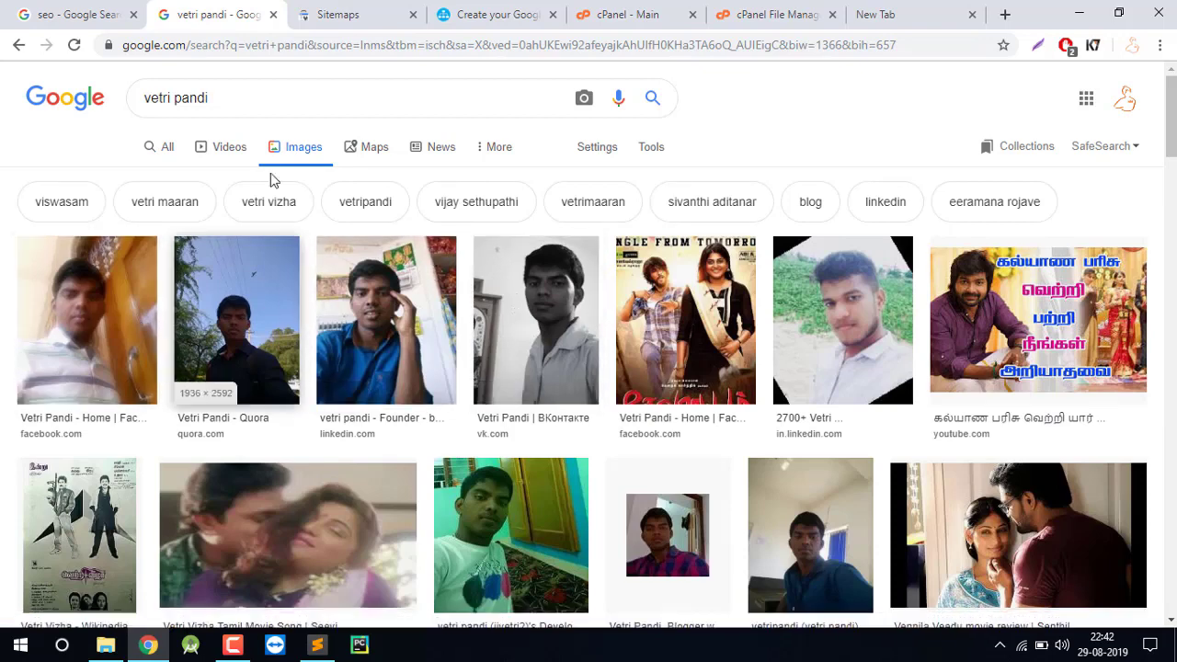
# Look at the meta tags in Sublime Text again and return to Search Console's Sitemaps page
pyautogui.click(316, 645)
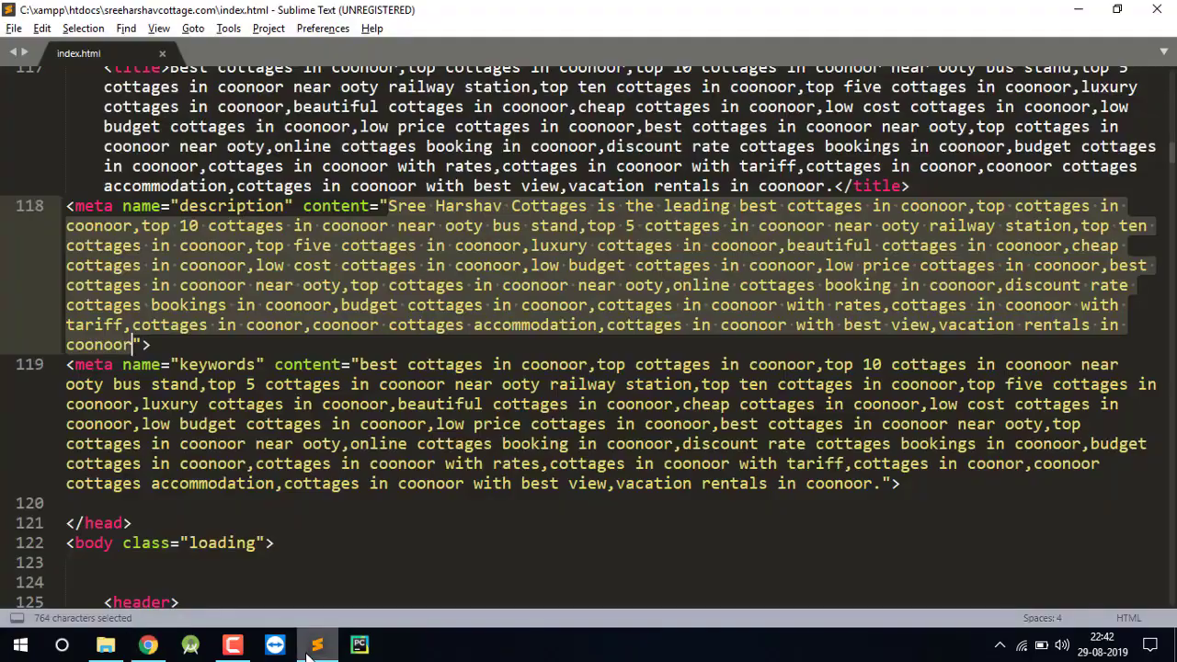
pyautogui.click(148, 643)
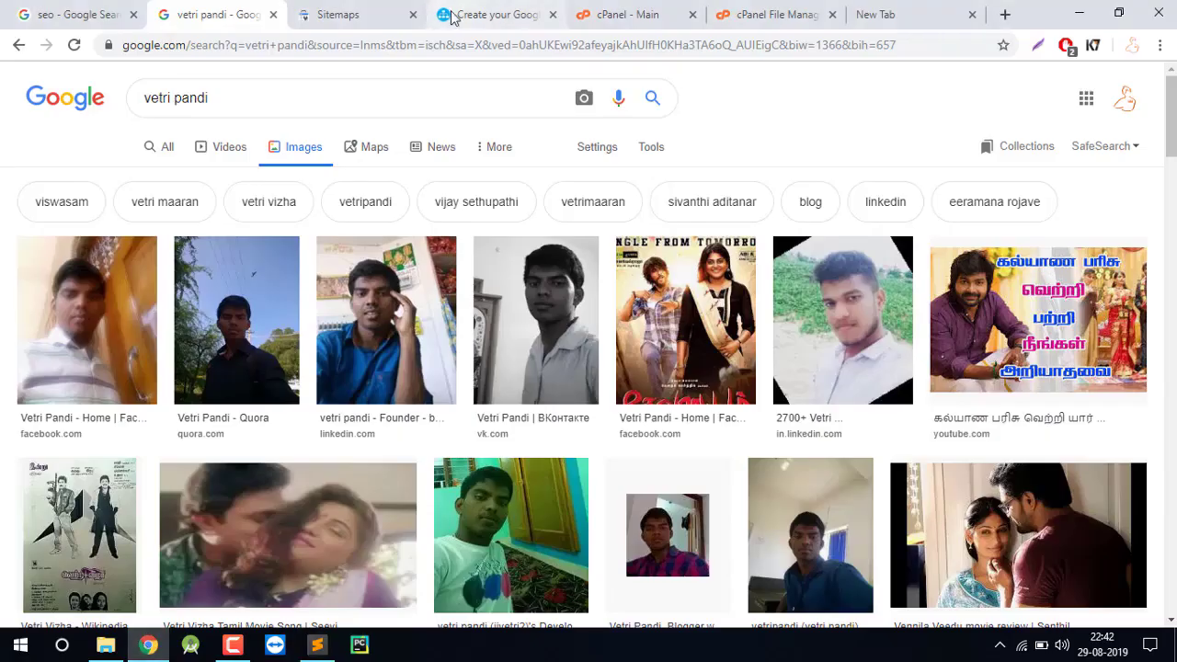
pyautogui.click(357, 9)
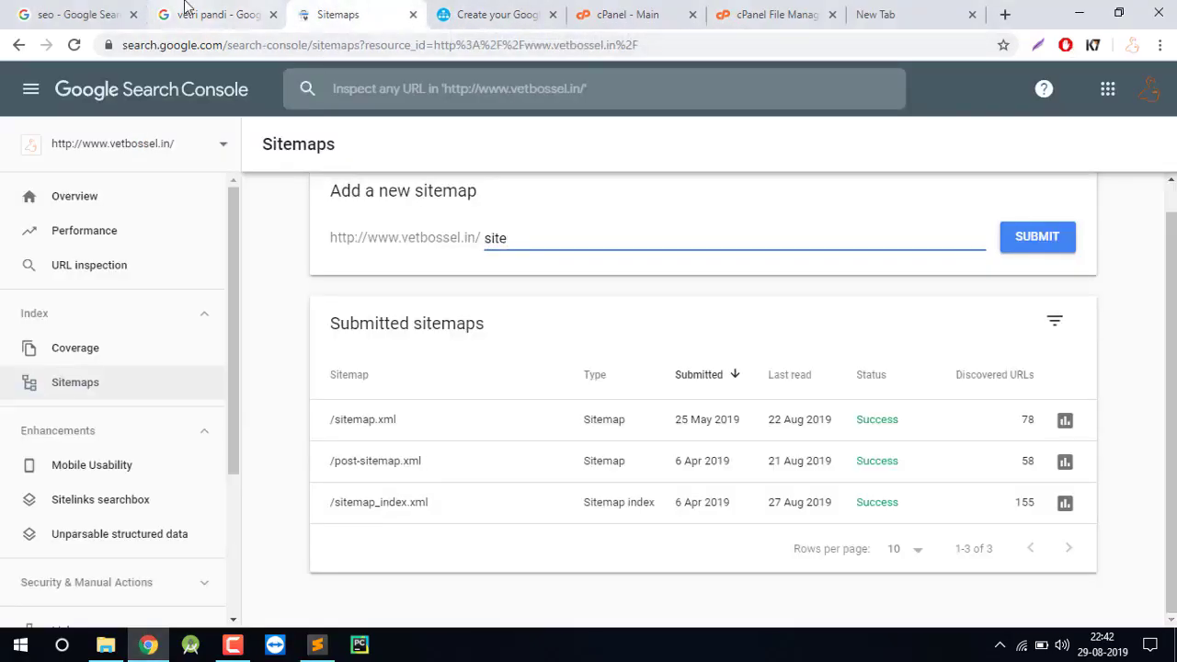
pyautogui.click(189, 13)
pyautogui.click(193, 46)
pyautogui.write('vet')
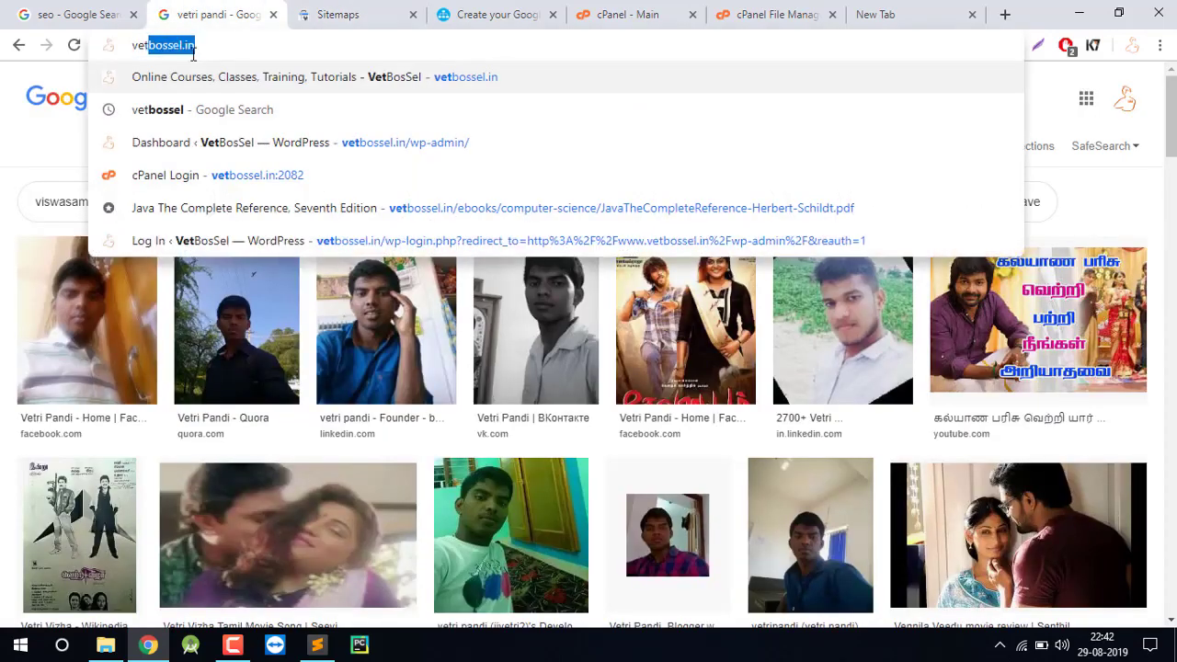
pyautogui.press('Down')
pyautogui.press('Down')
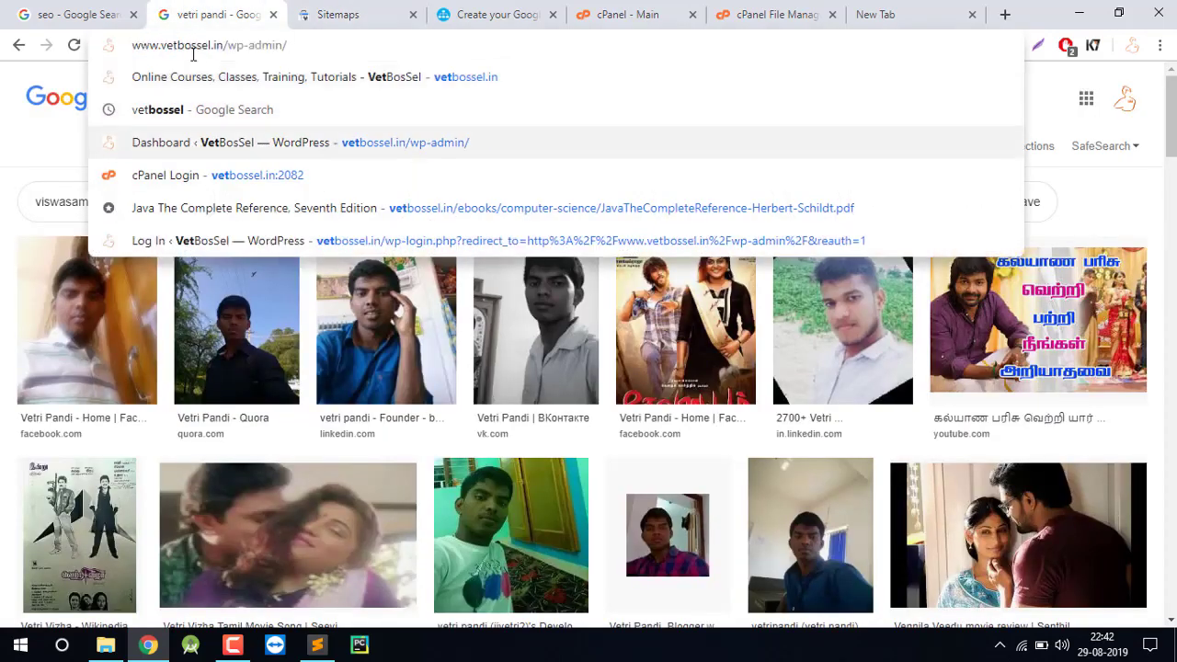
pyautogui.press('Return')
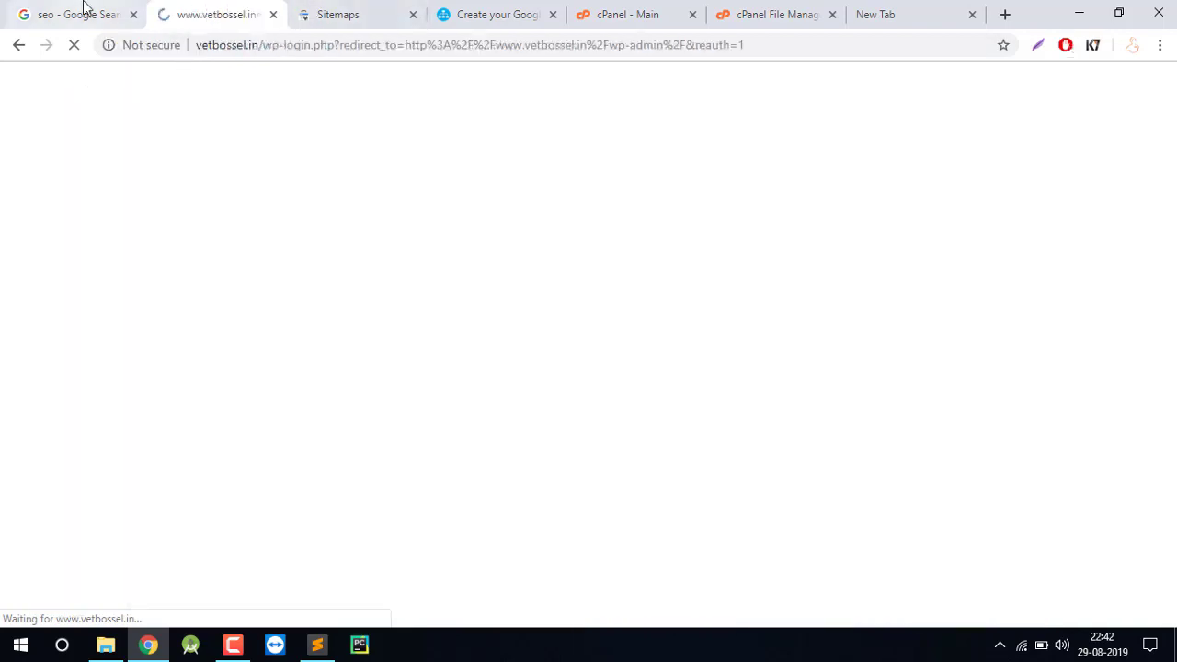
# Search Google for yoast seo in place of the seo search and return to the VetBosSel WordPress login page
pyautogui.click(84, 12)
pyautogui.click(182, 100)
pyautogui.hotkey('ctrl', 'a')
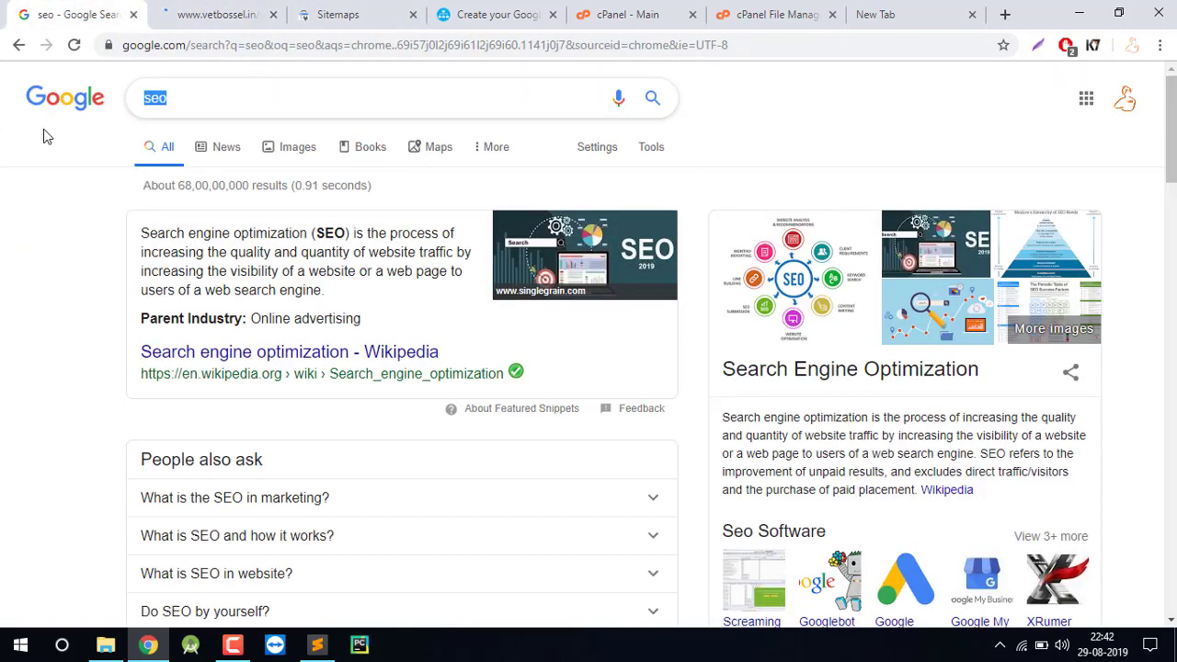
pyautogui.write('yoast seo')
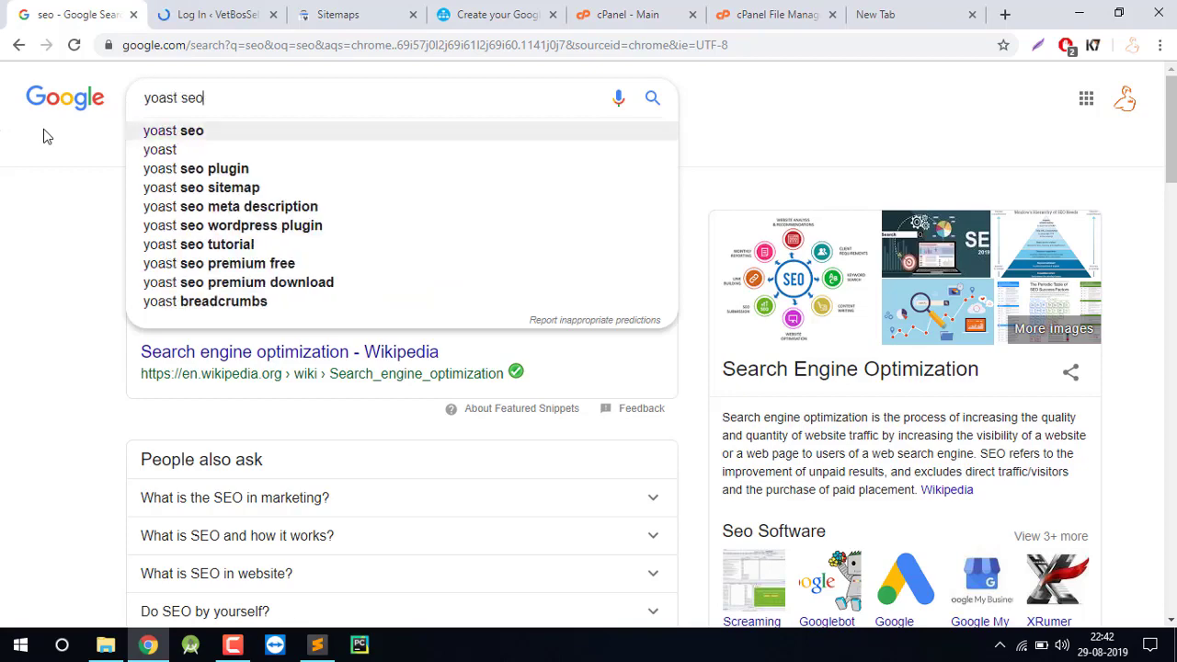
pyautogui.press('Return')
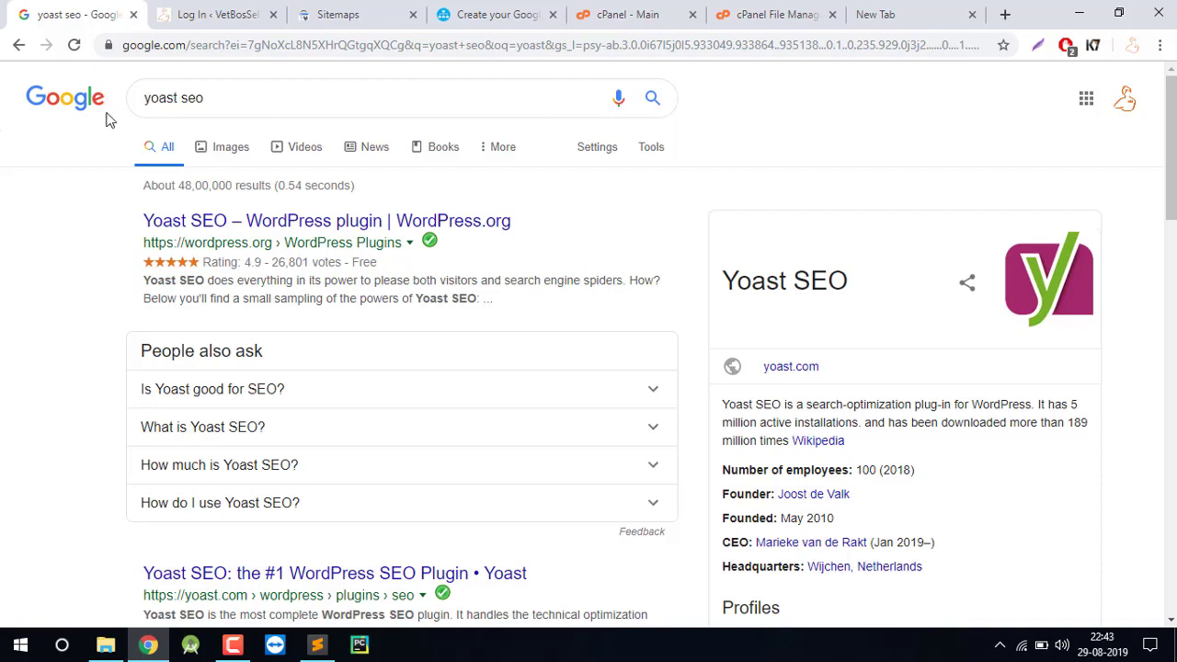
pyautogui.click(236, 105)
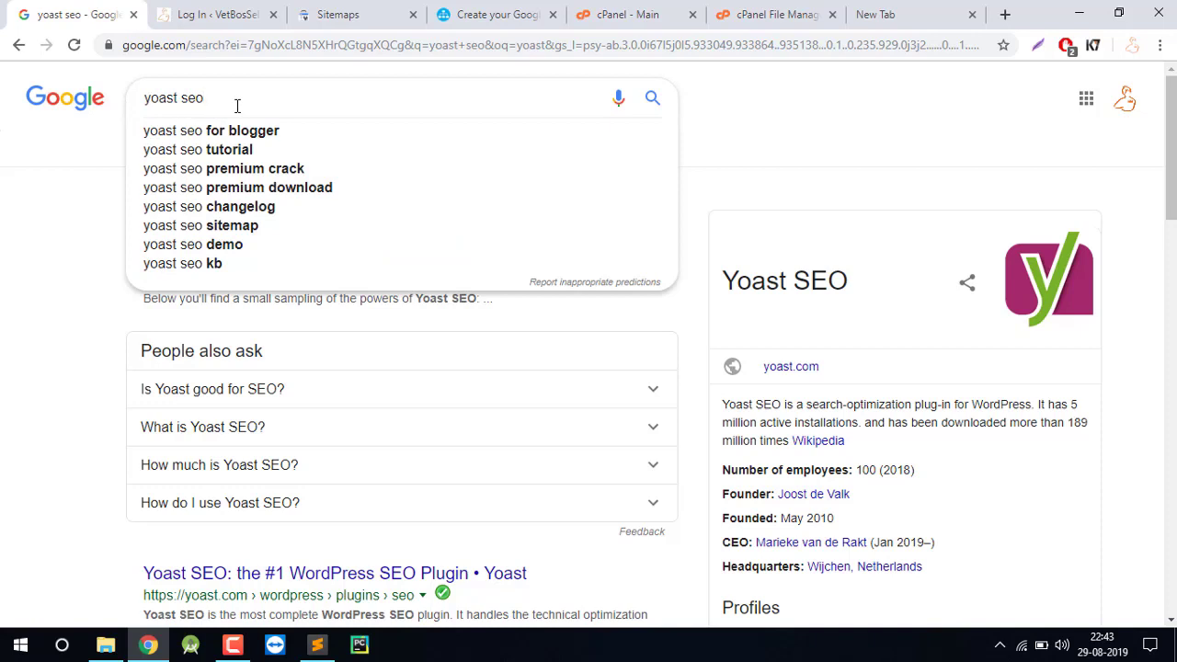
pyautogui.click(247, 13)
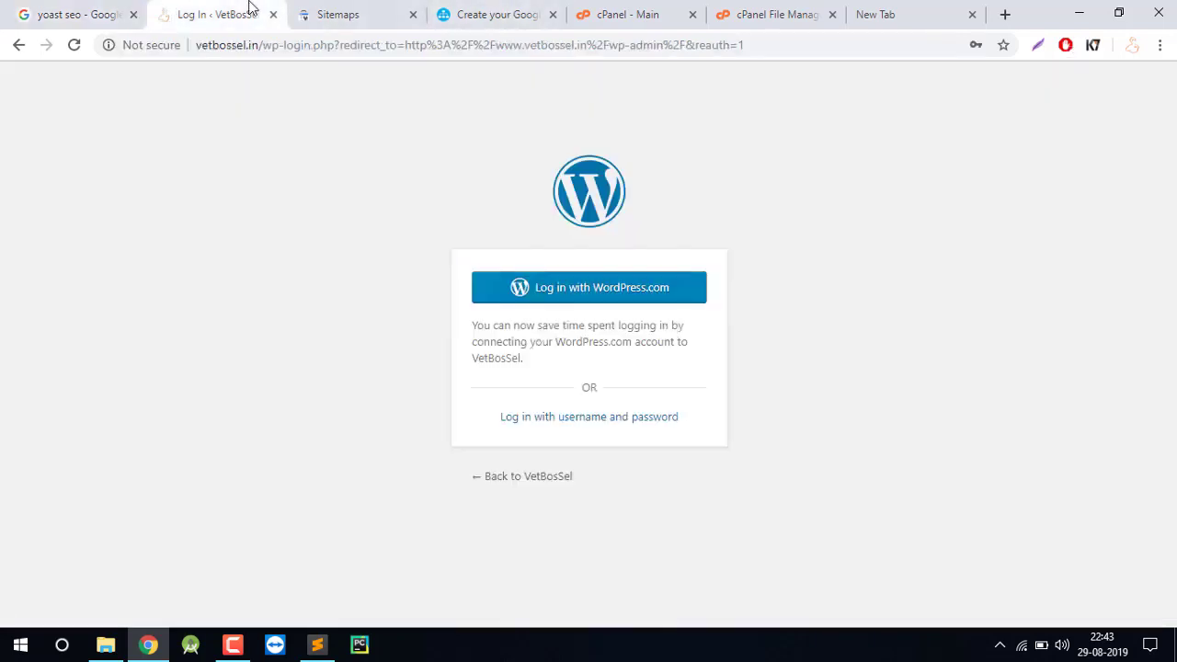
# Log in to the site's WordPress admin with the saved username and password instead of a WordPress.com account
pyautogui.click(561, 418)
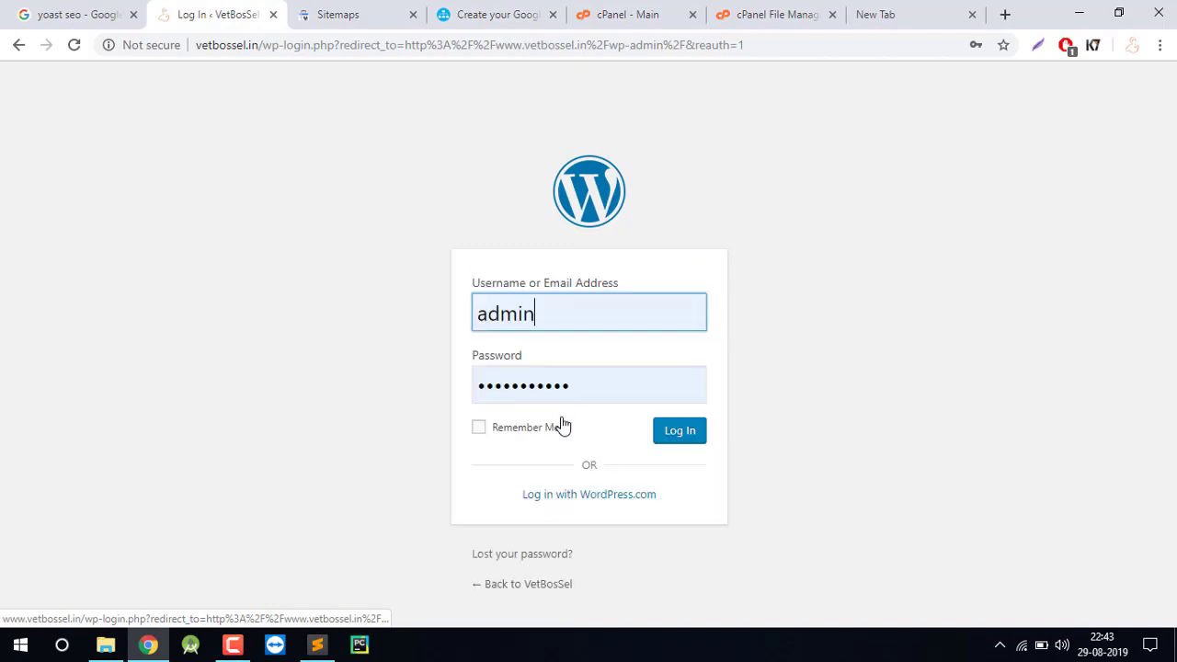
pyautogui.click(669, 439)
pyautogui.click(236, 643)
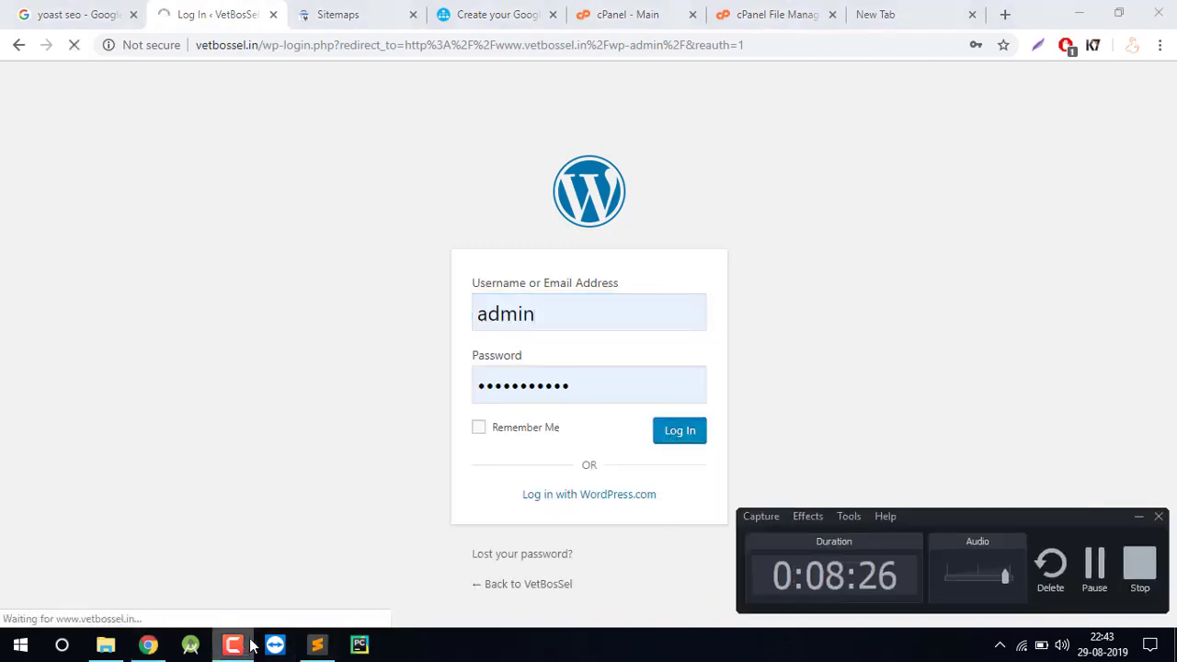
pyautogui.click(1137, 517)
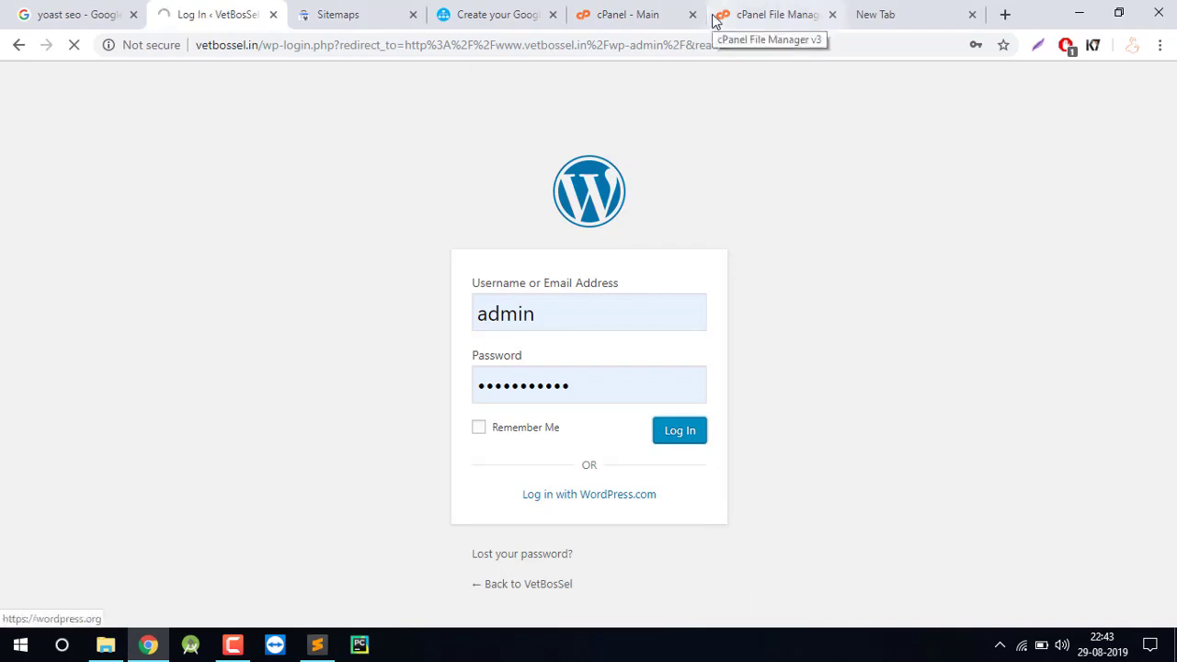
# Check sitemap.xml in cPanel File Manager and the XML-Sitemaps crawl progress, and return to Search Console's Sitemaps page
pyautogui.click(765, 13)
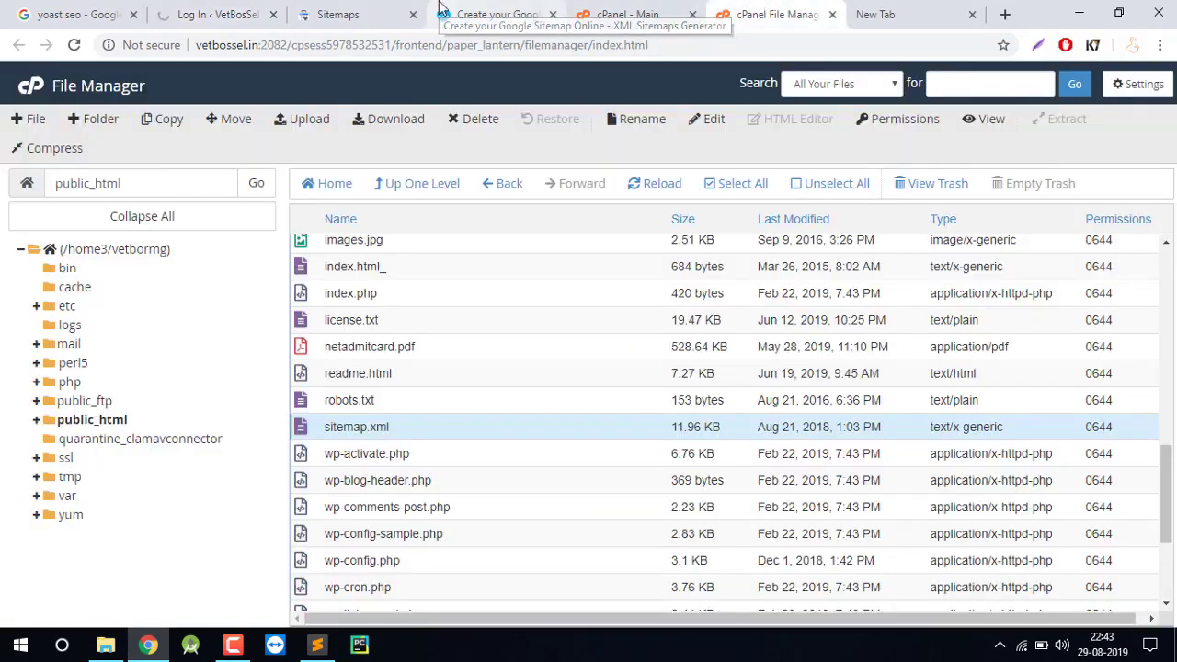
pyautogui.click(442, 10)
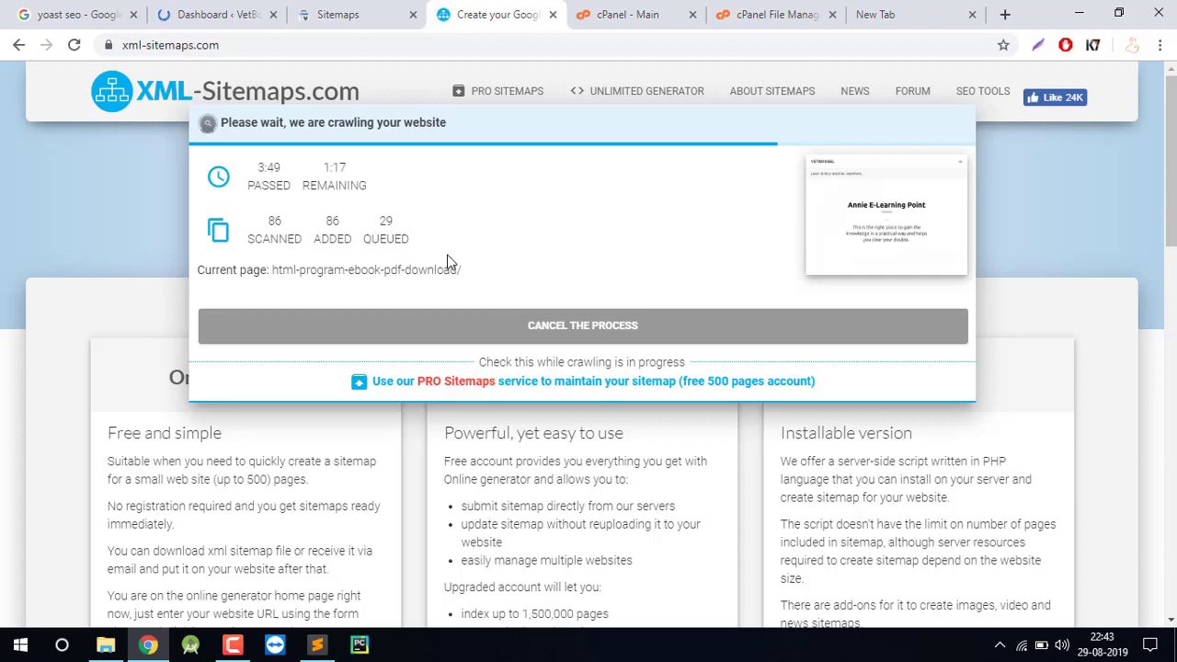
pyautogui.click(773, 14)
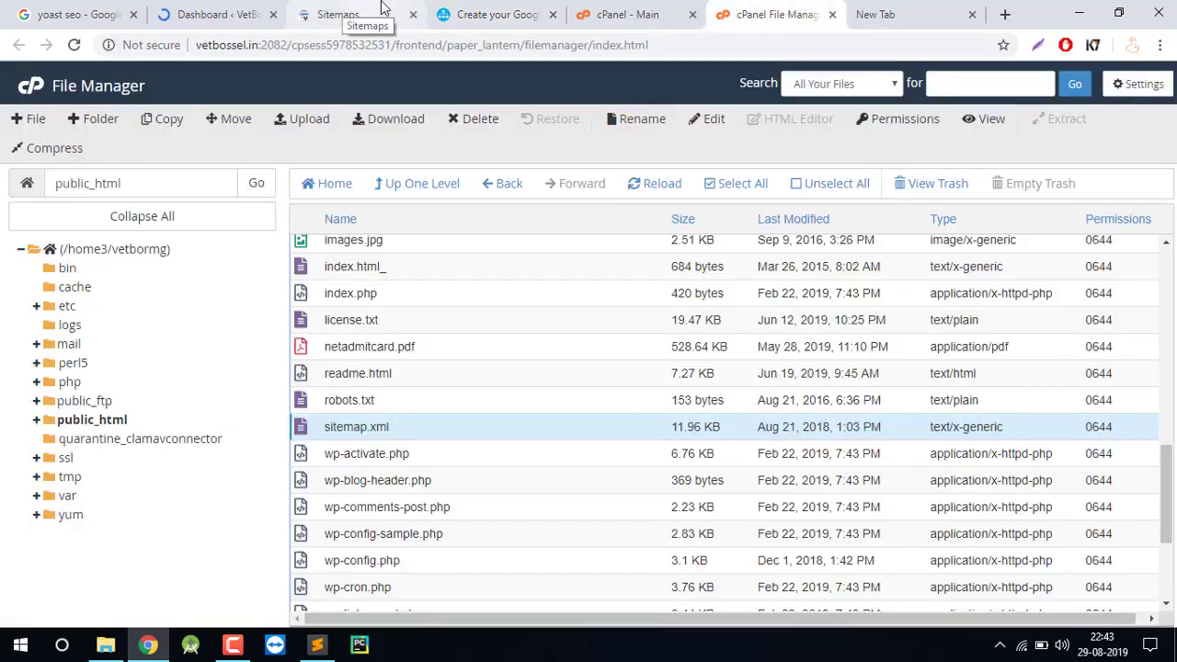
pyautogui.click(384, 11)
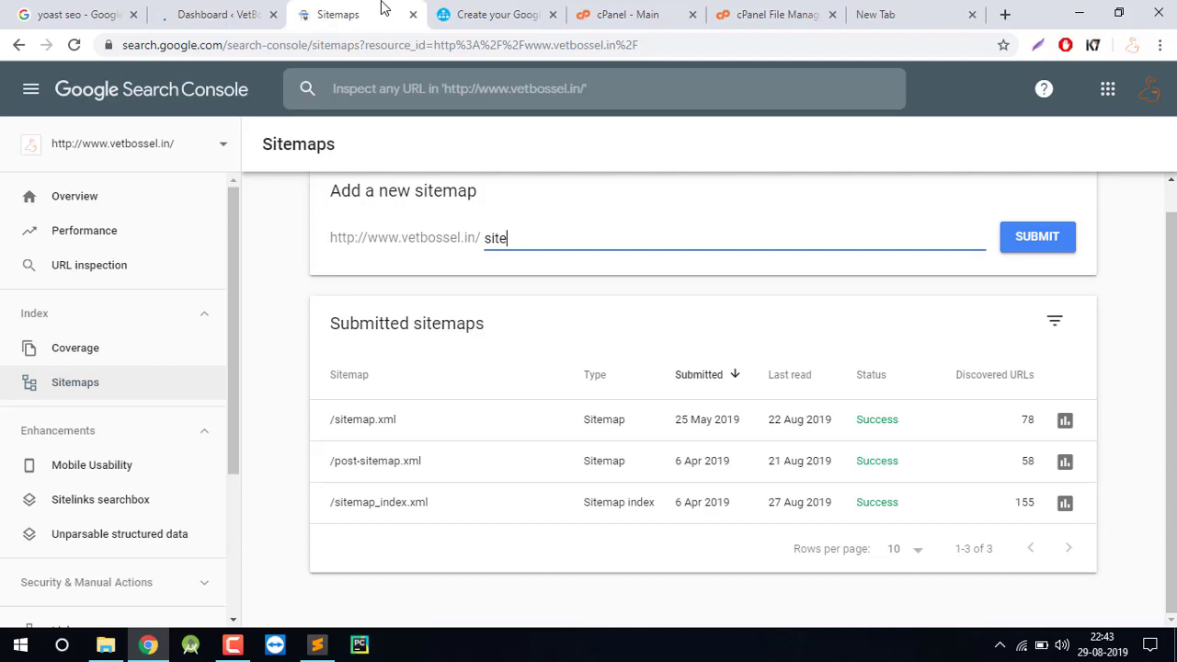
# Open google.com in a new incognito window and return to the WordPress dashboard in the regular window
pyautogui.hotkey('ctrl', 'shift', 'n')
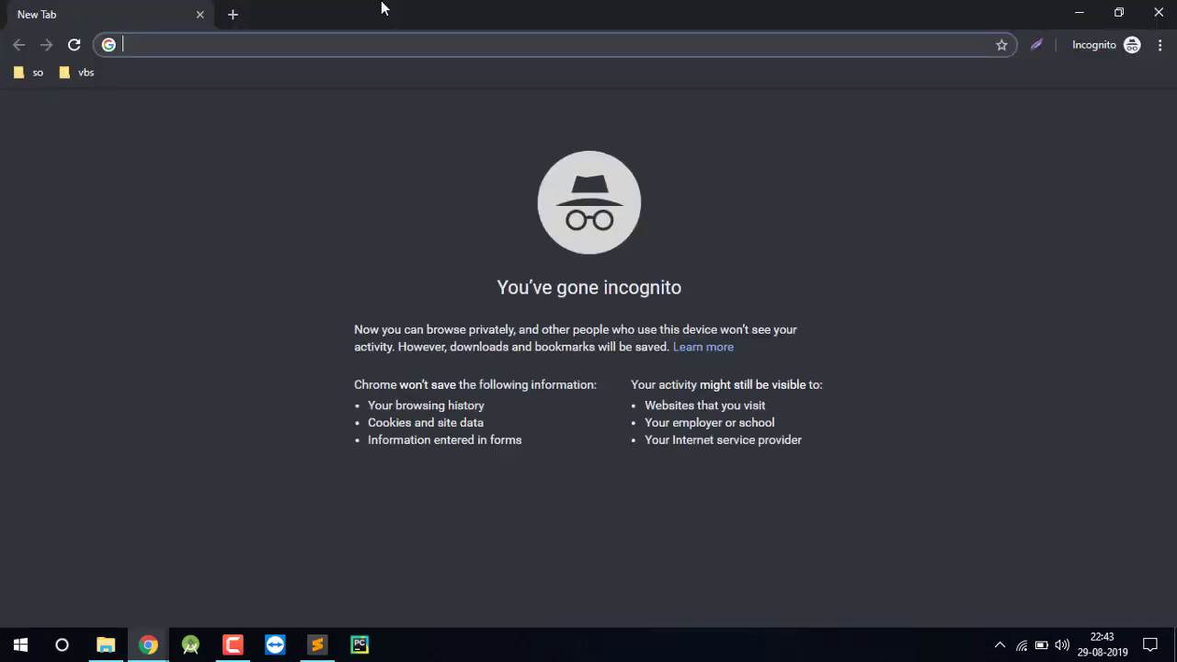
pyautogui.write('go')
pyautogui.press('Return')
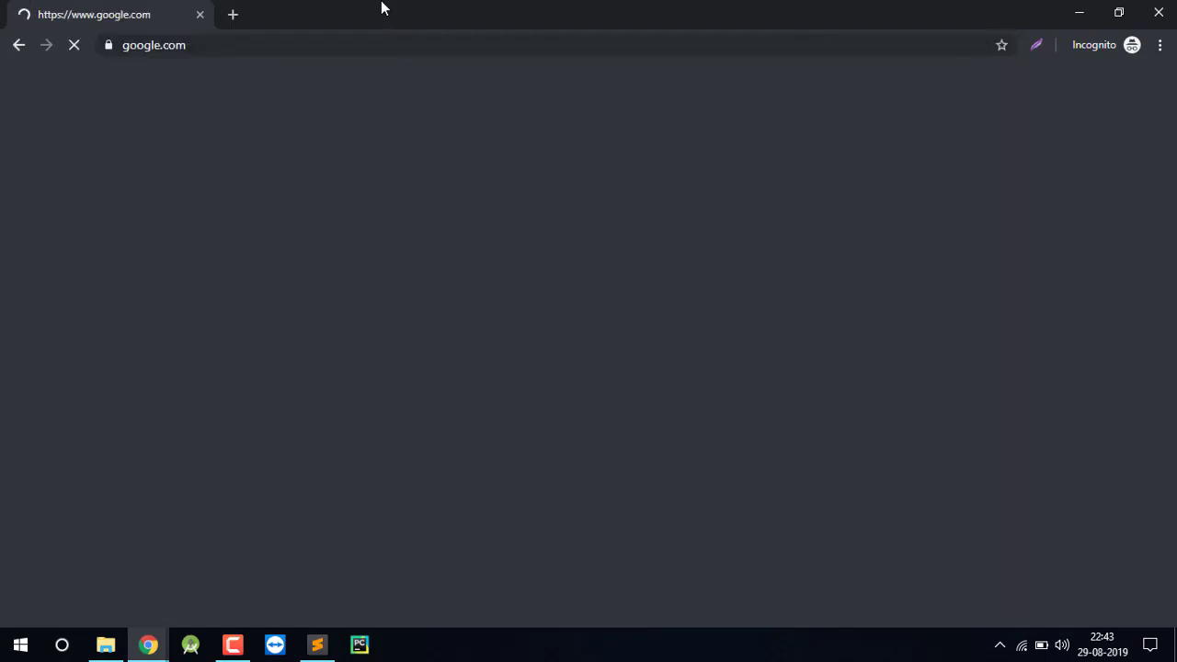
pyautogui.hotkey('alt', 'Tab')
pyautogui.click(206, 9)
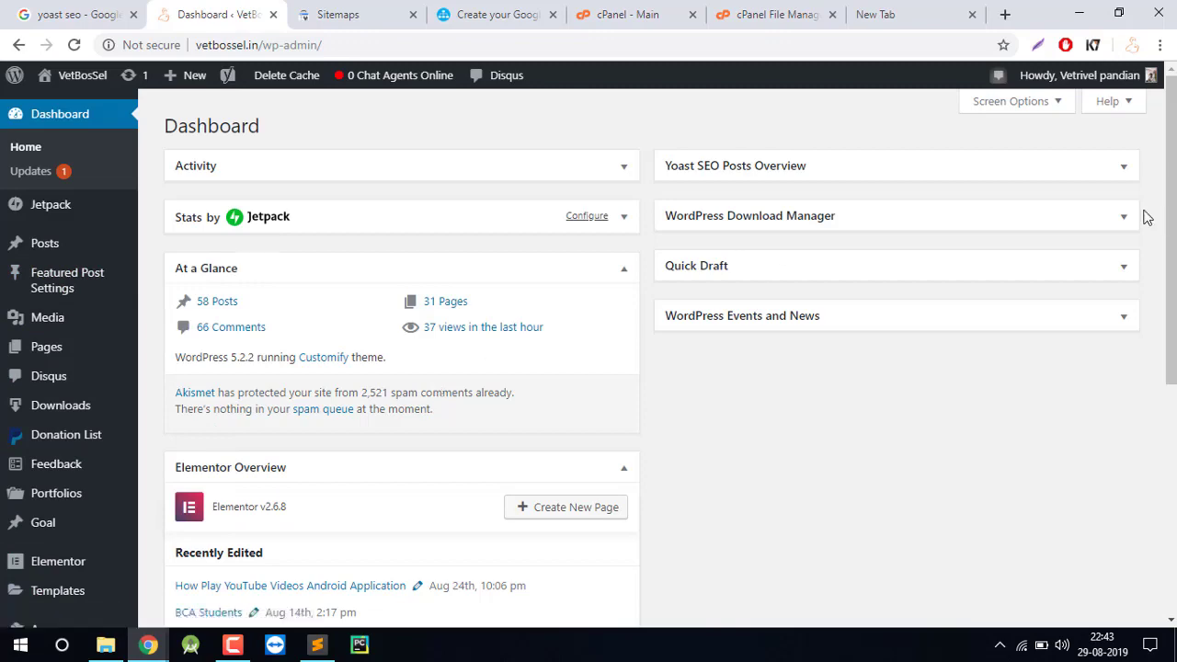
# Look at the WordPress dashboard's options for adding plugins and at the Google results for yoast seo
pyautogui.click(336, 11)
pyautogui.click(250, 13)
pyautogui.scroll(-2, 588, 367)
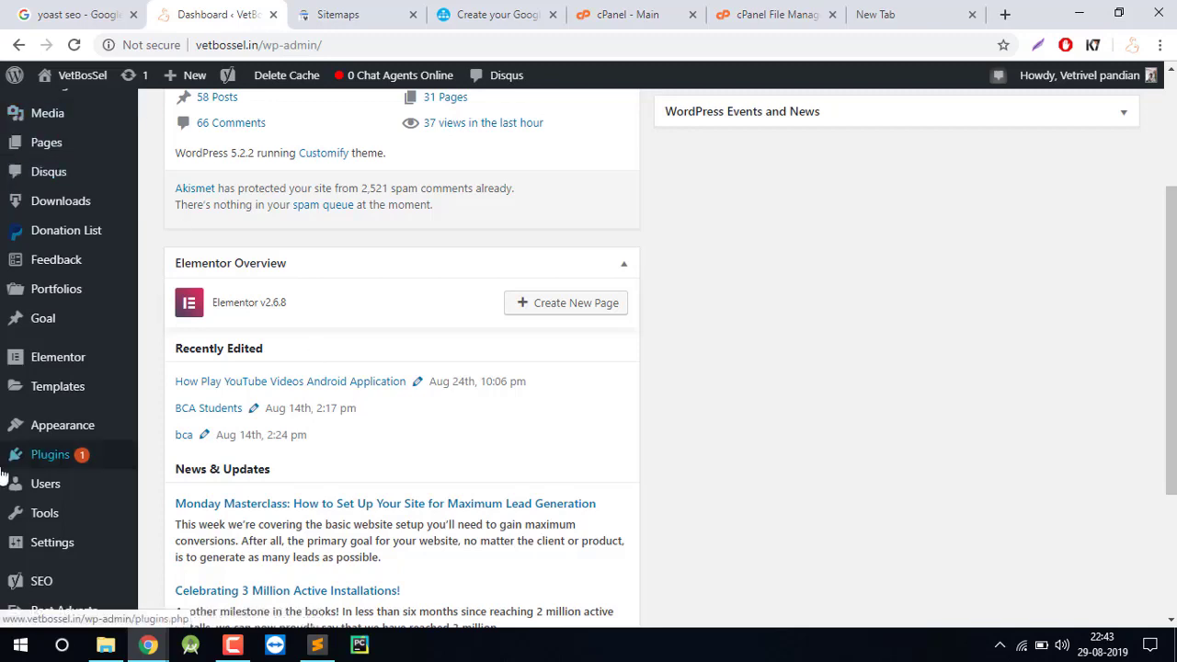
pyautogui.moveTo(61, 462)
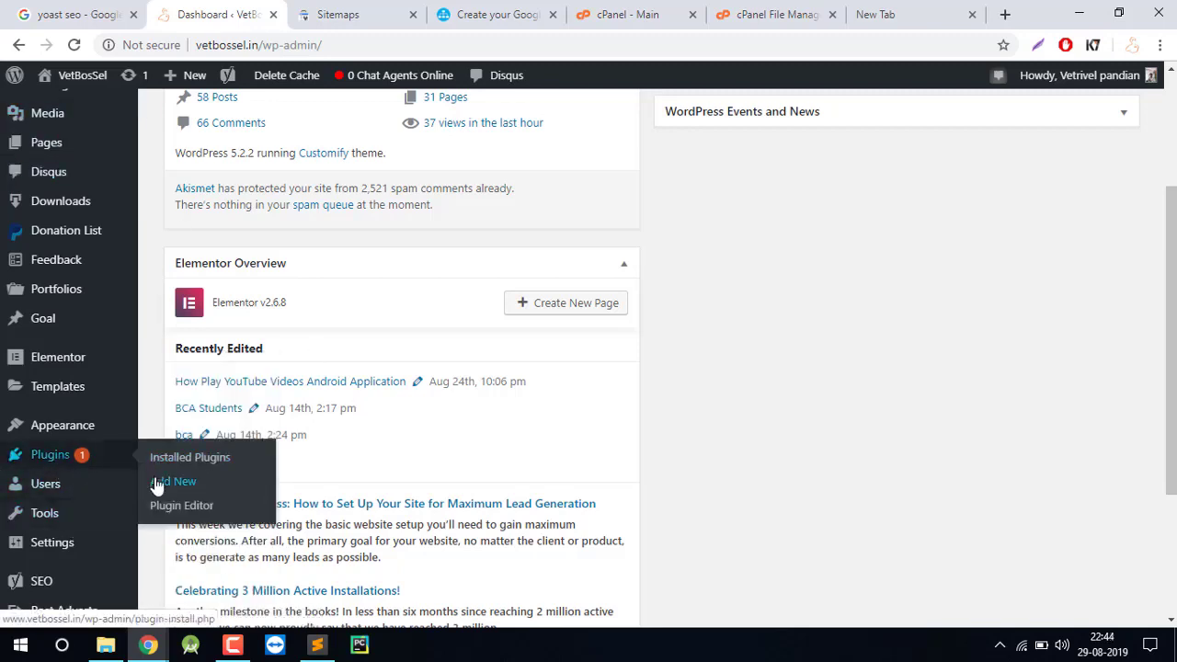
pyautogui.scroll(2, 588, 368)
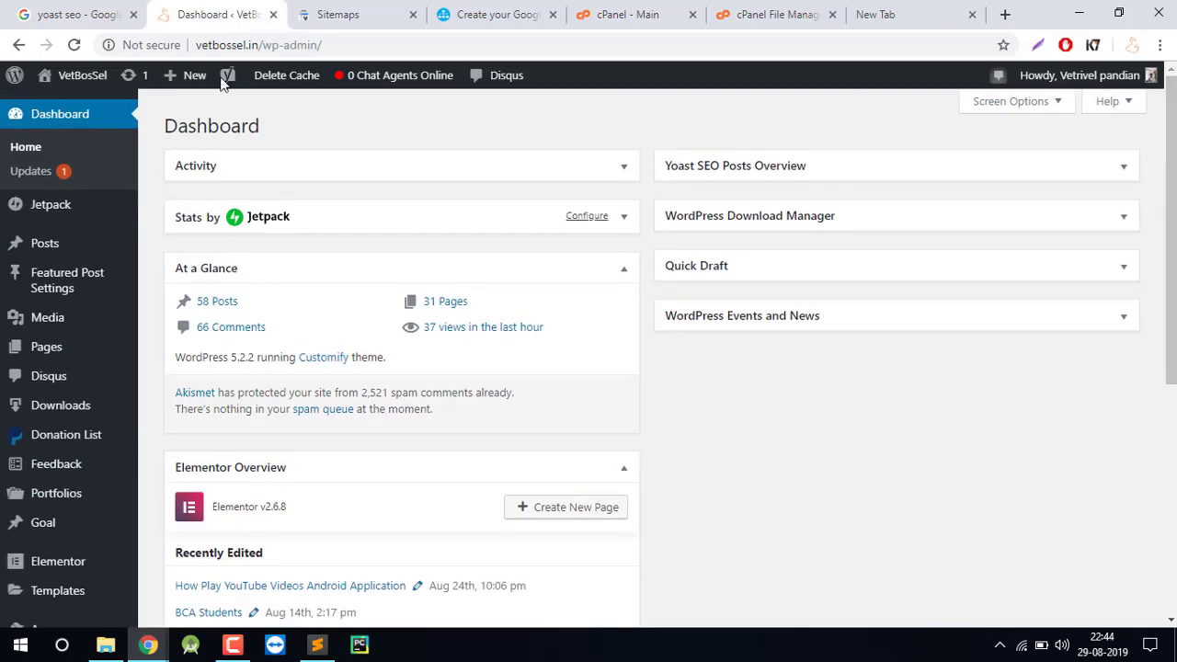
pyautogui.click(110, 13)
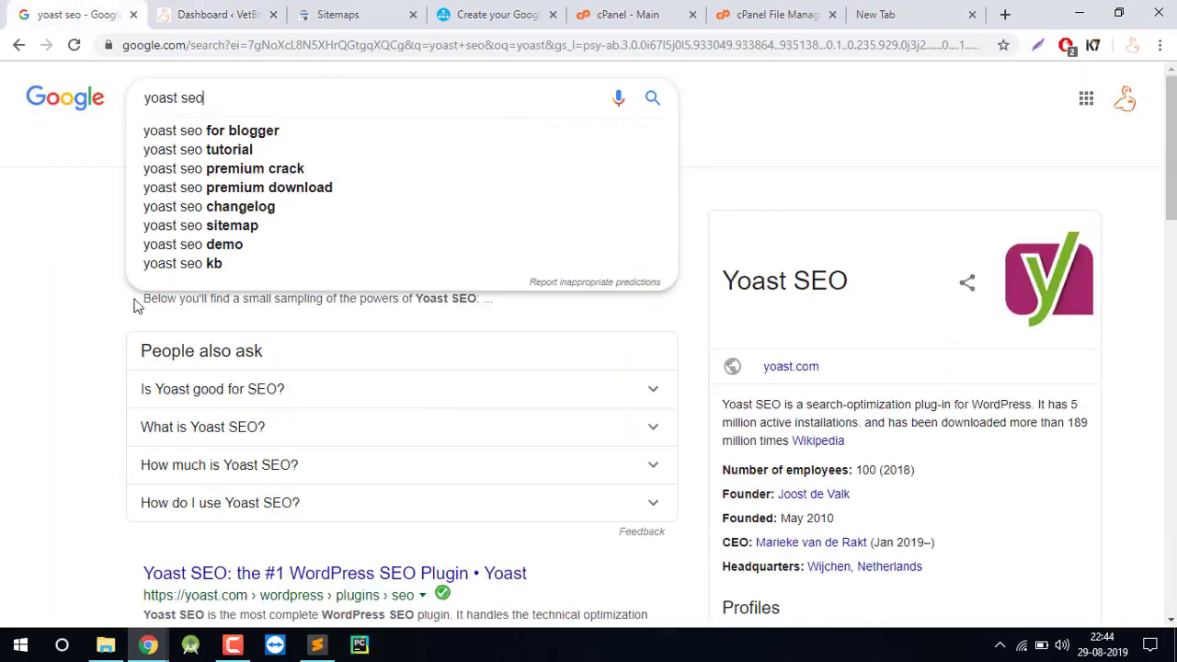
pyautogui.click(197, 14)
# Open the post Employee CRUD Operation PHP MySQL for editing from the list of all posts
pyautogui.click(38, 243)
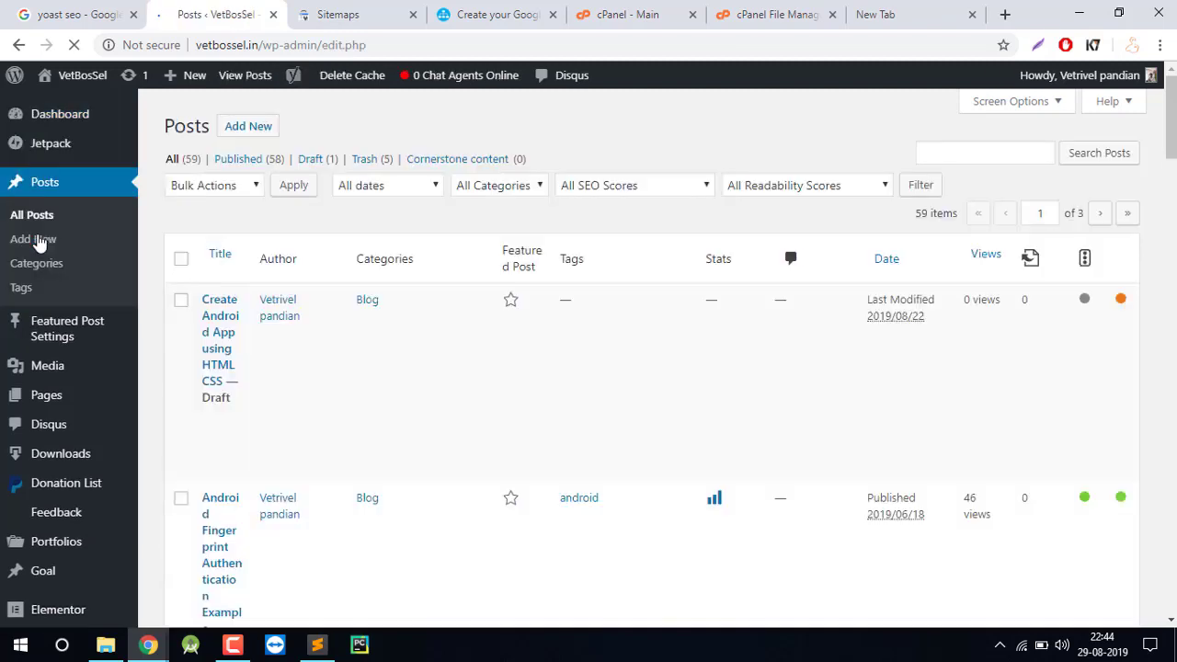
pyautogui.click(322, 647)
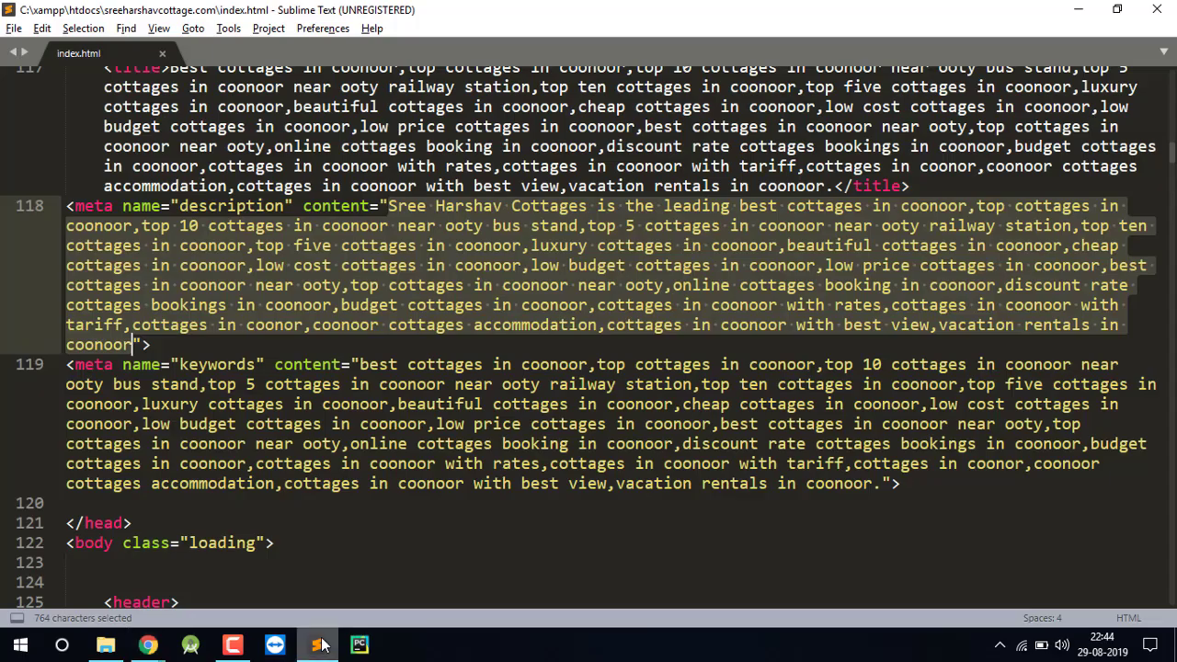
pyautogui.hotkey('alt', 'Tab')
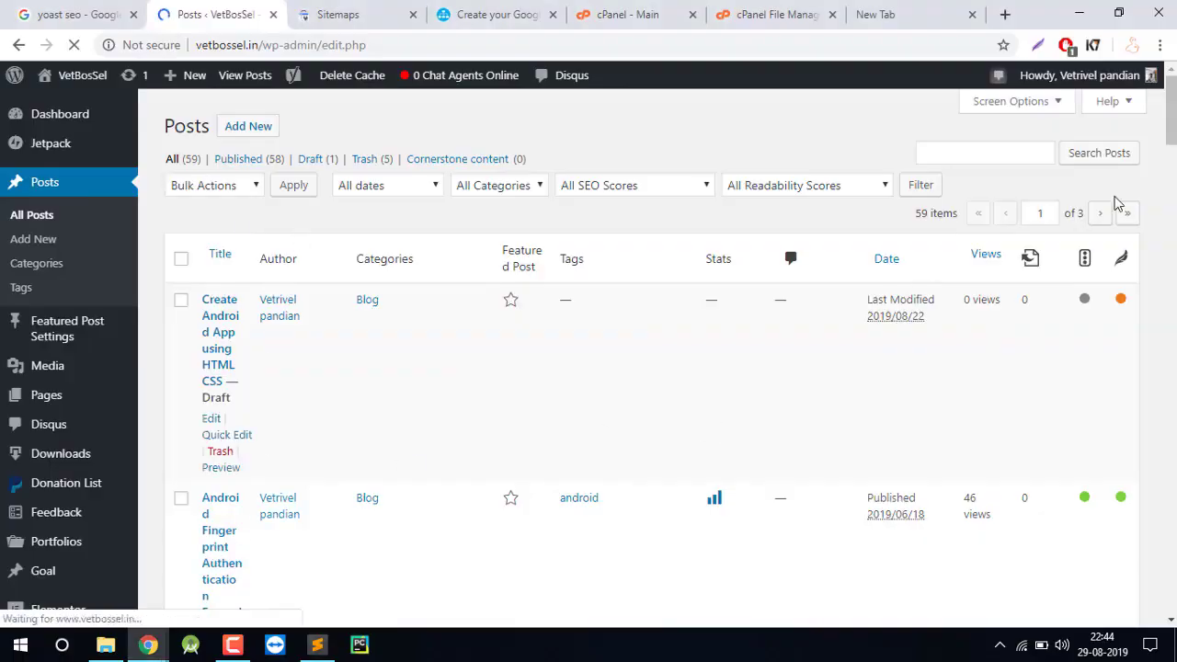
pyautogui.scroll(-5, 398, 286)
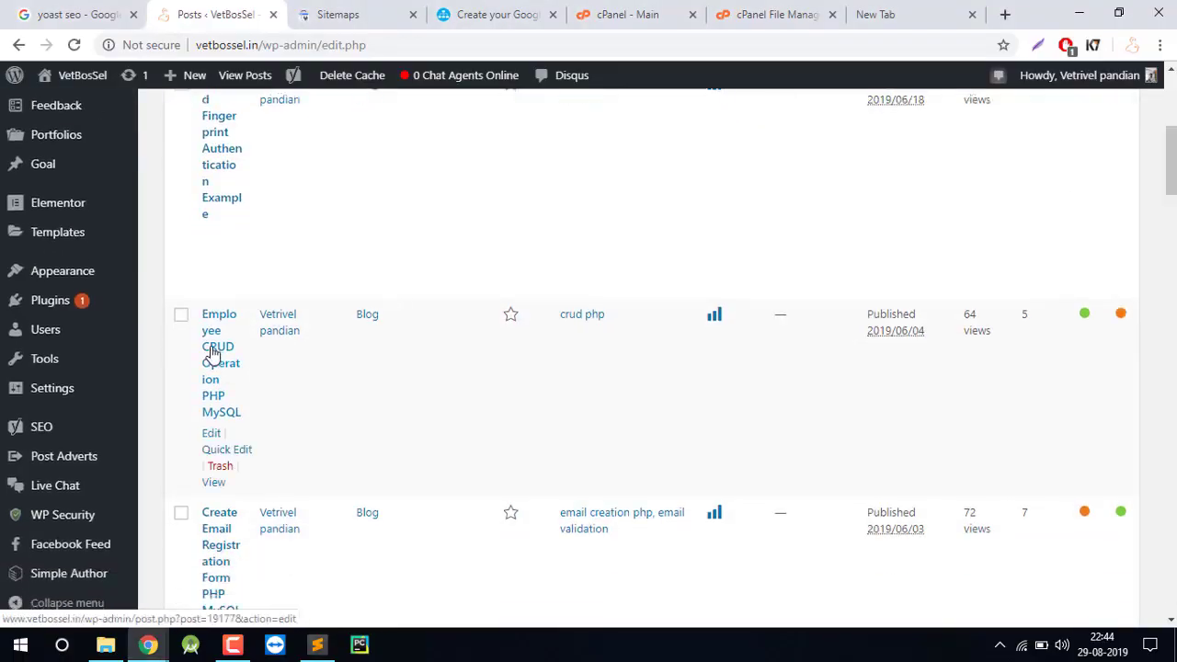
pyautogui.click(208, 435)
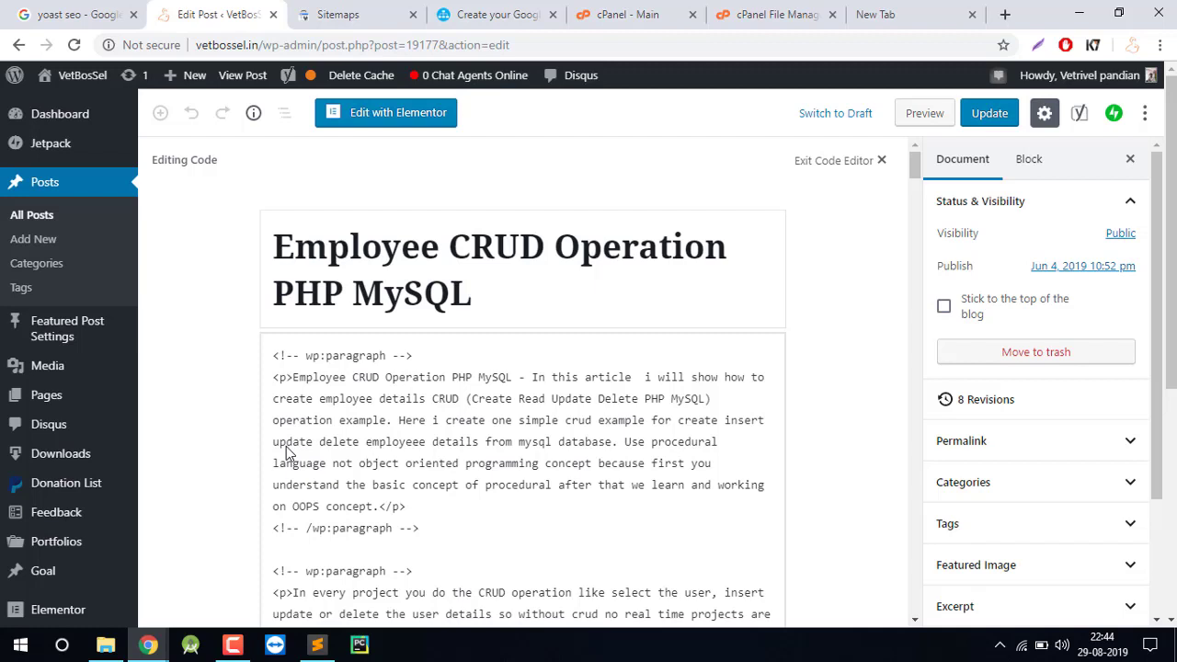
# Look through the post's code and its document settings, down to the Yoast SEO snippet preview
pyautogui.click(571, 484)
pyautogui.moveTo(912, 167); pyautogui.dragTo(910, 205)
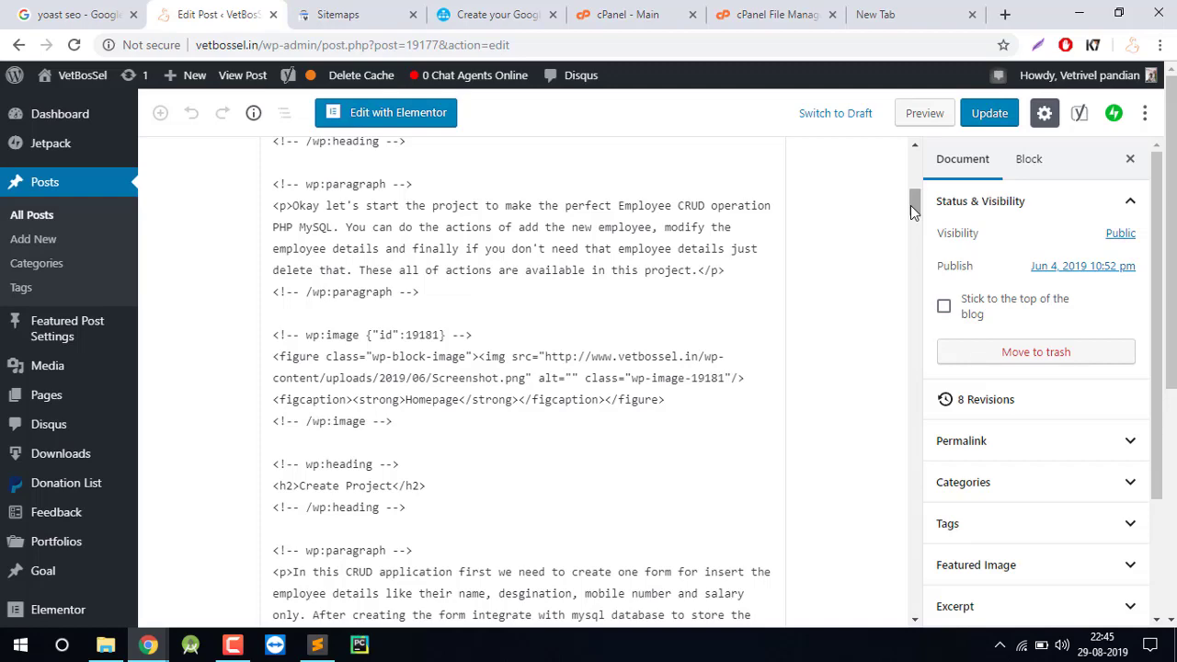
pyautogui.moveTo(910, 208); pyautogui.dragTo(910, 241)
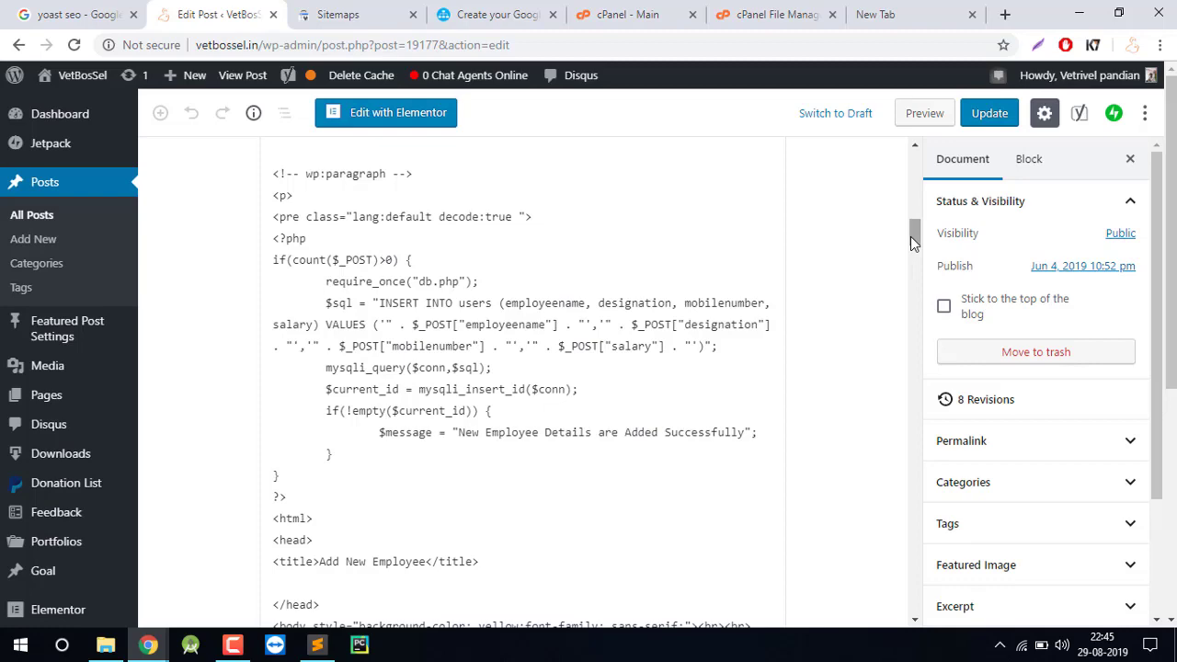
pyautogui.moveTo(911, 236); pyautogui.dragTo(917, 561)
pyautogui.scroll(-4, 1053, 375)
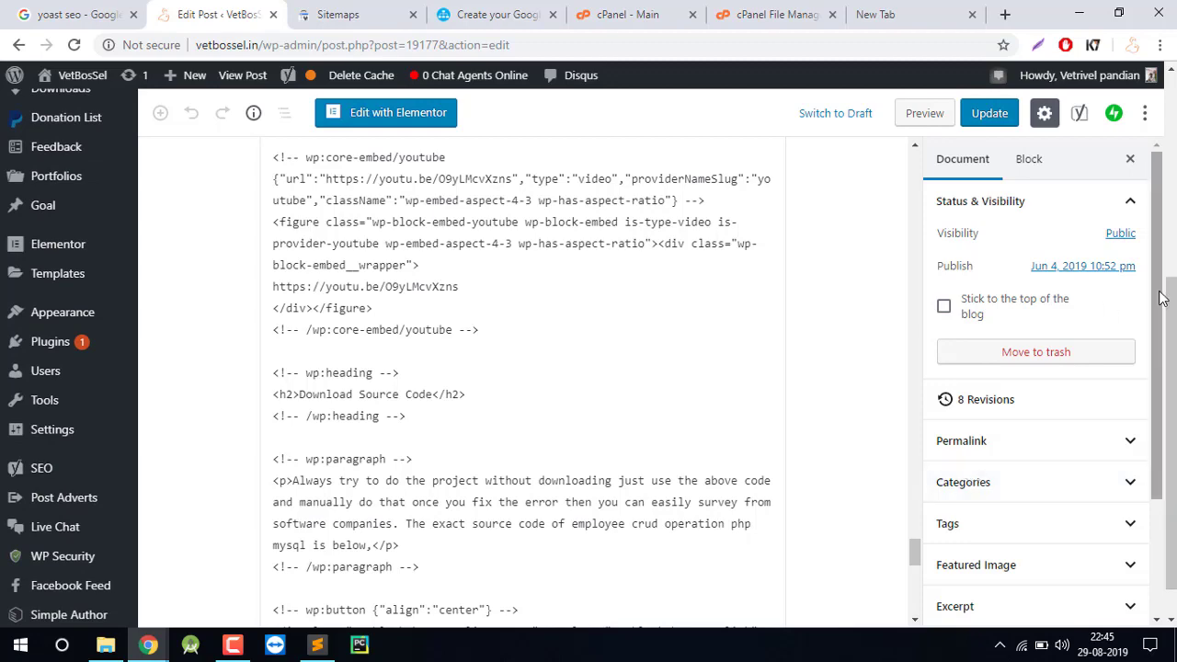
pyautogui.scroll(-2, 1161, 296)
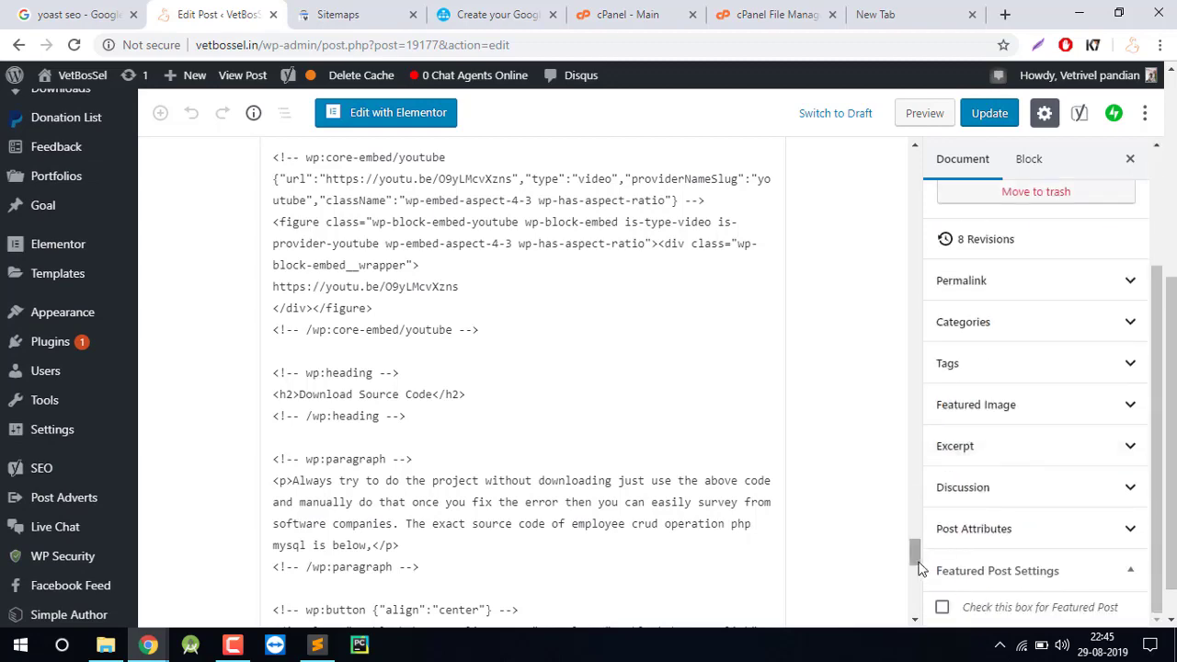
pyautogui.moveTo(916, 568); pyautogui.dragTo(915, 634)
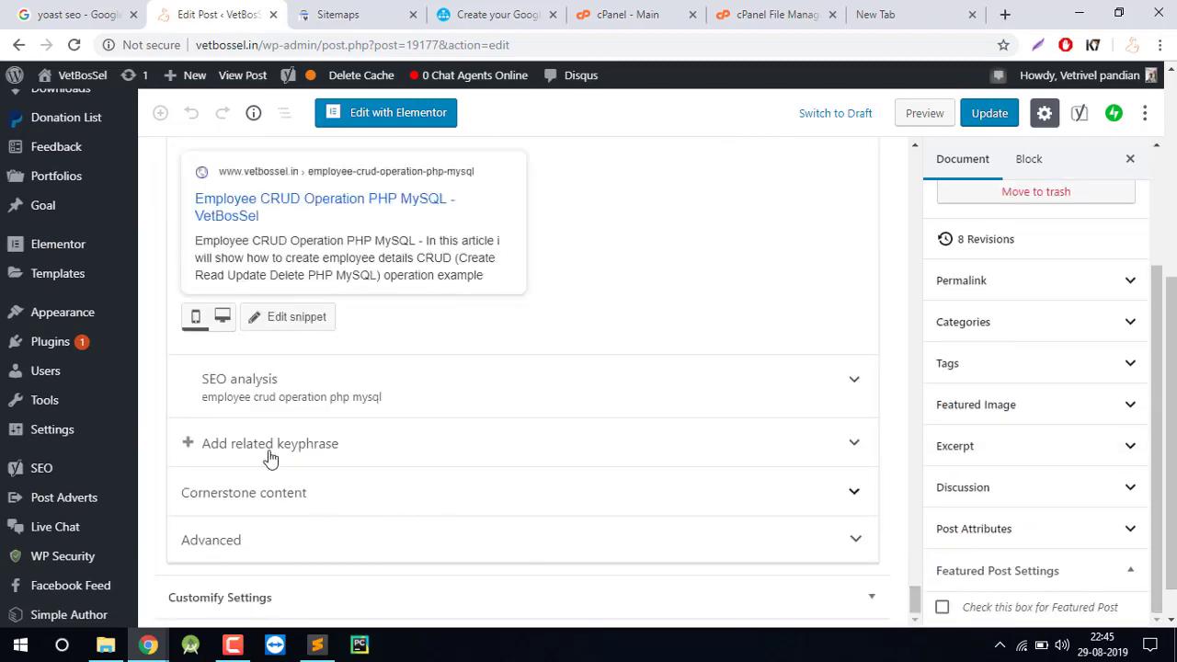
# Open the Yoast snippet for editing and examine the post's SEO title, slug and meta description
pyautogui.click(287, 317)
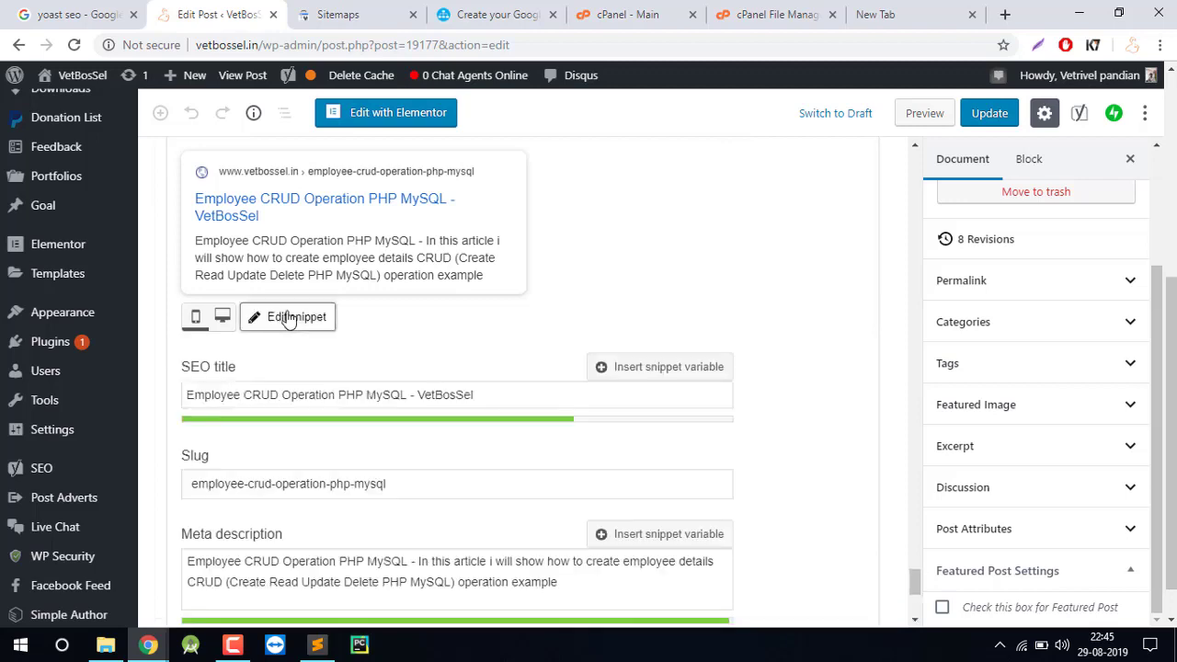
pyautogui.click(376, 571)
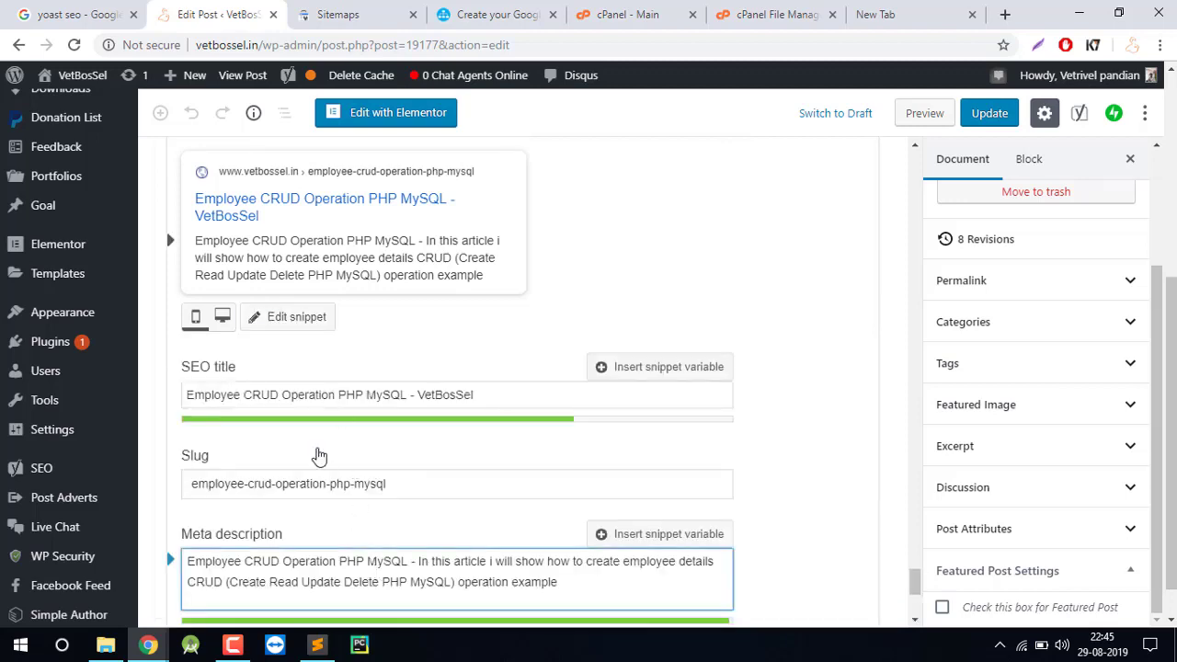
pyautogui.click(310, 403)
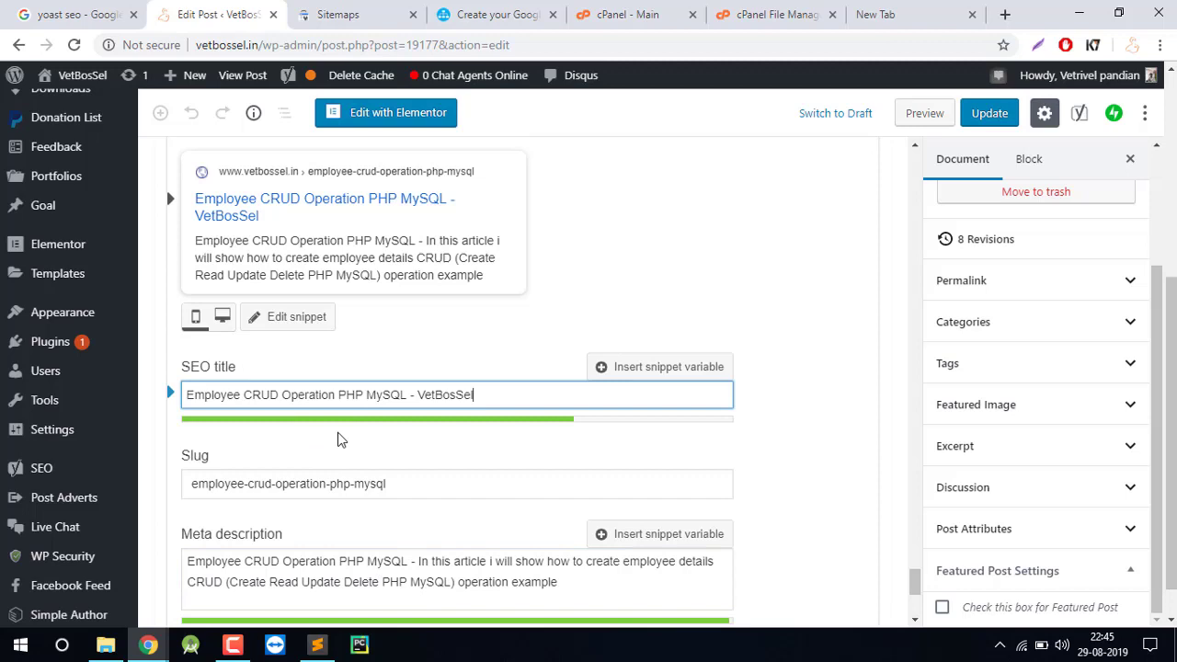
pyautogui.click(382, 483)
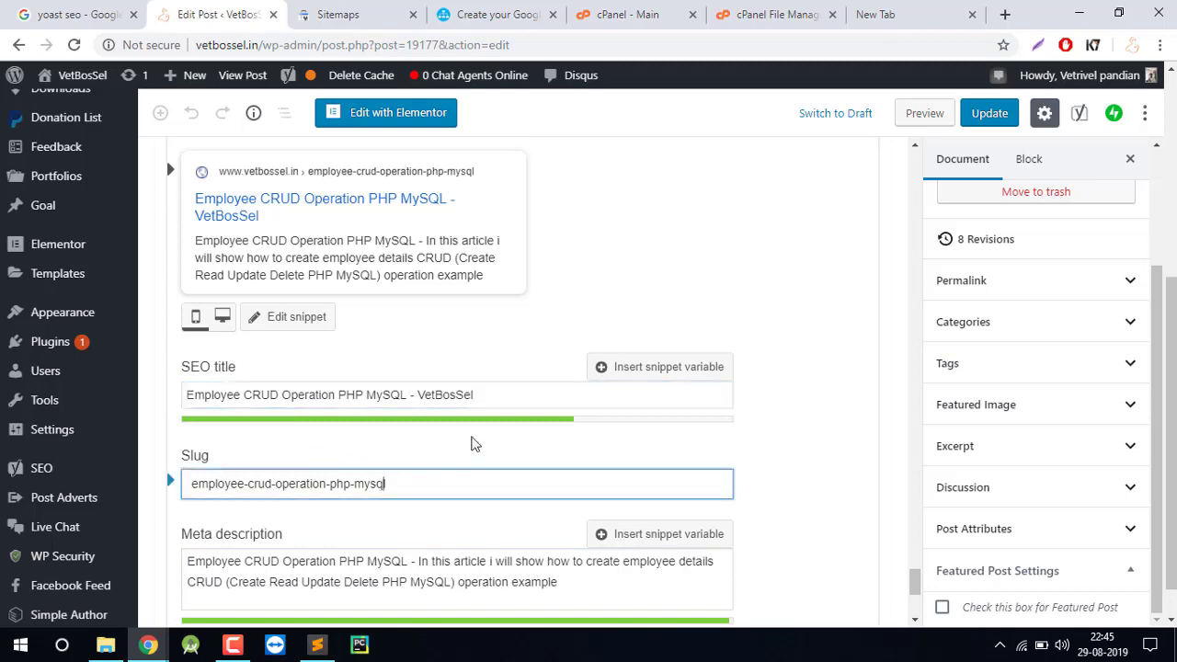
pyautogui.moveTo(408, 395); pyautogui.dragTo(199, 392)
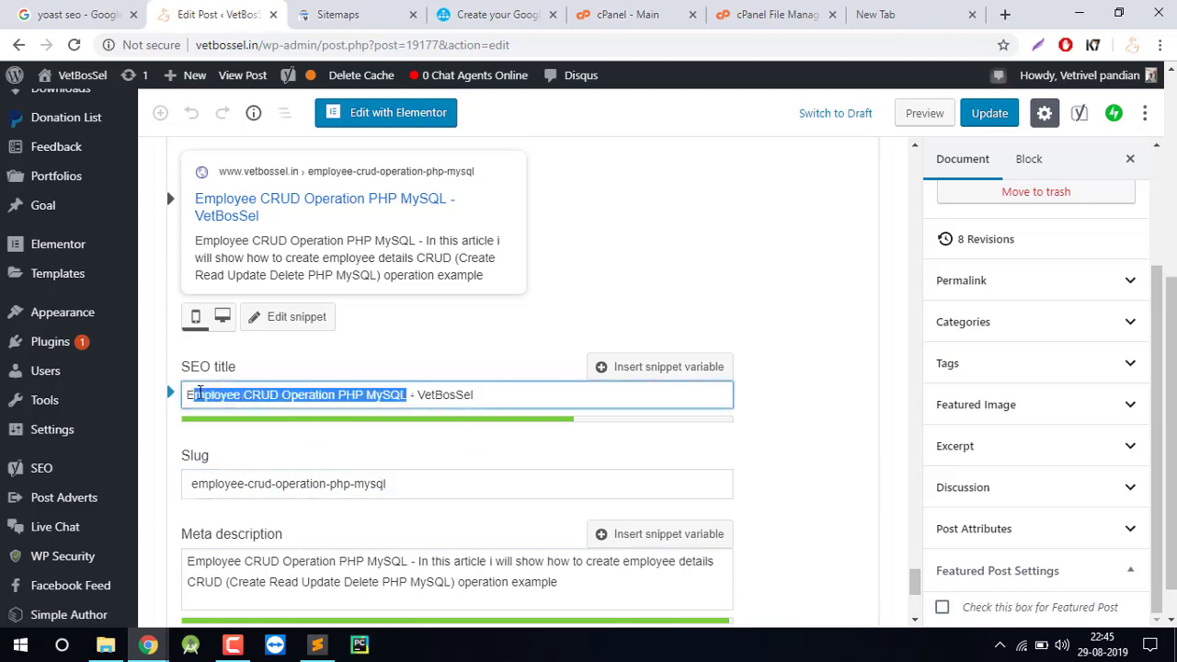
pyautogui.click(199, 393)
pyautogui.click(378, 384)
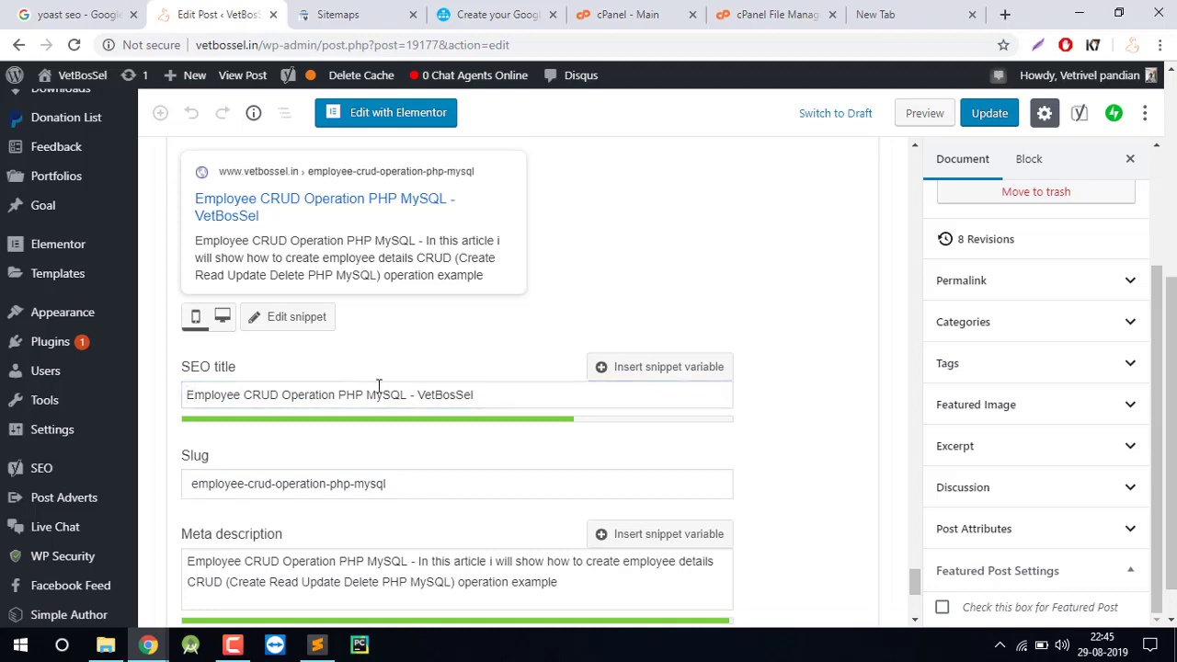
# Copy Employee CRUD Operation PHP MySQL from the SEO title, search Google for it in the incognito window and look through the results
pyautogui.moveTo(407, 395); pyautogui.dragTo(171, 414)
pyautogui.hotkey('ctrl', 'c')
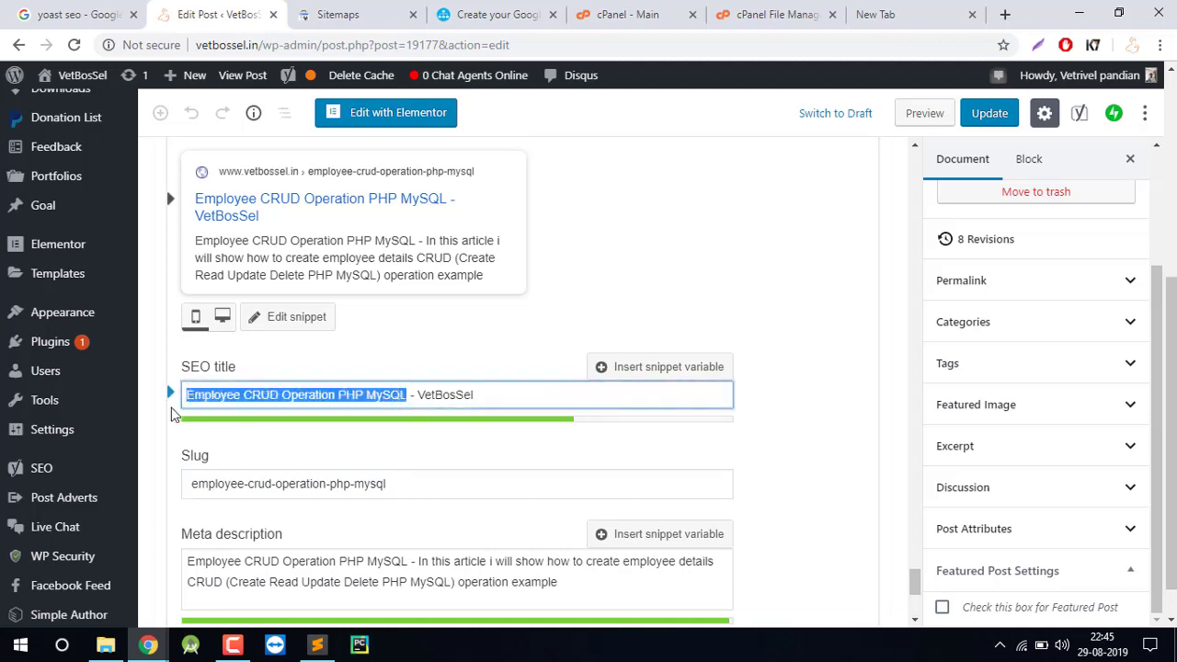
pyautogui.hotkey('alt', 'Tab')
pyautogui.hotkey('alt', 'Tab')
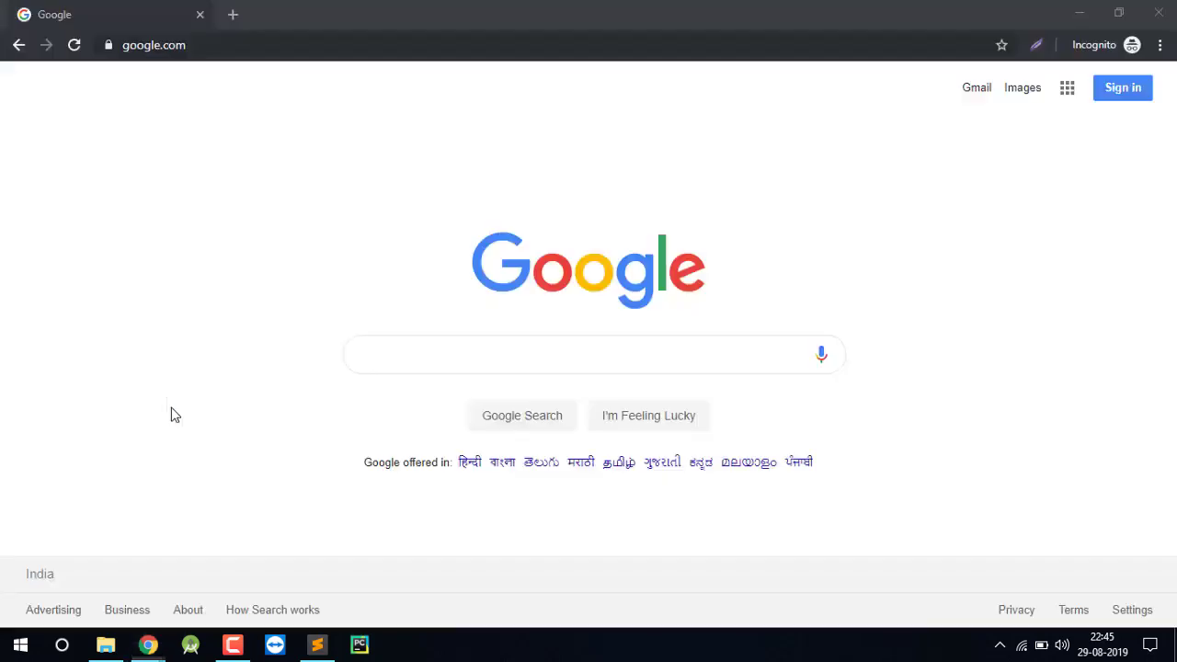
pyautogui.hotkey('ctrl', 'v')
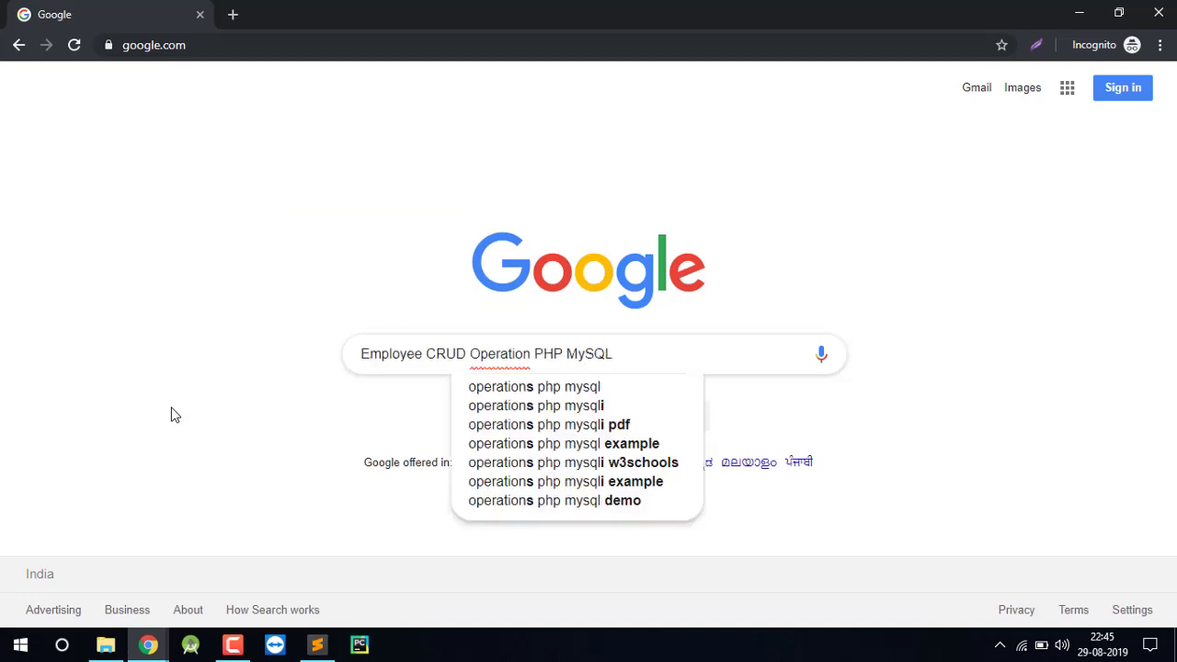
pyautogui.press('Return')
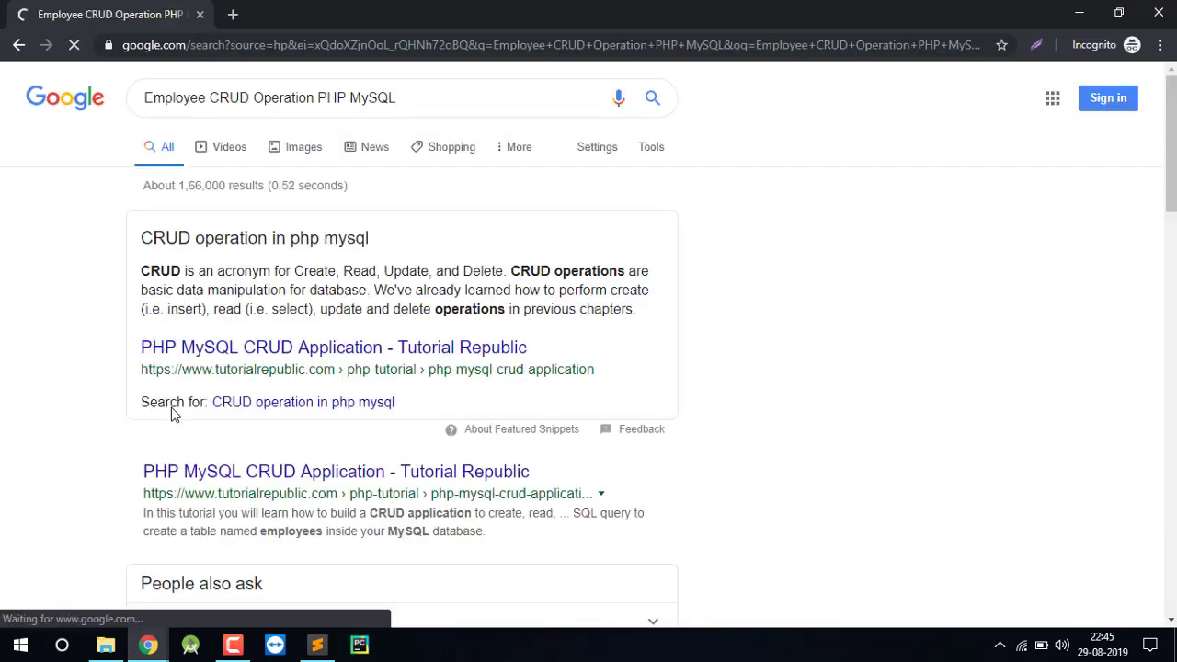
pyautogui.scroll(-3, 673, 310)
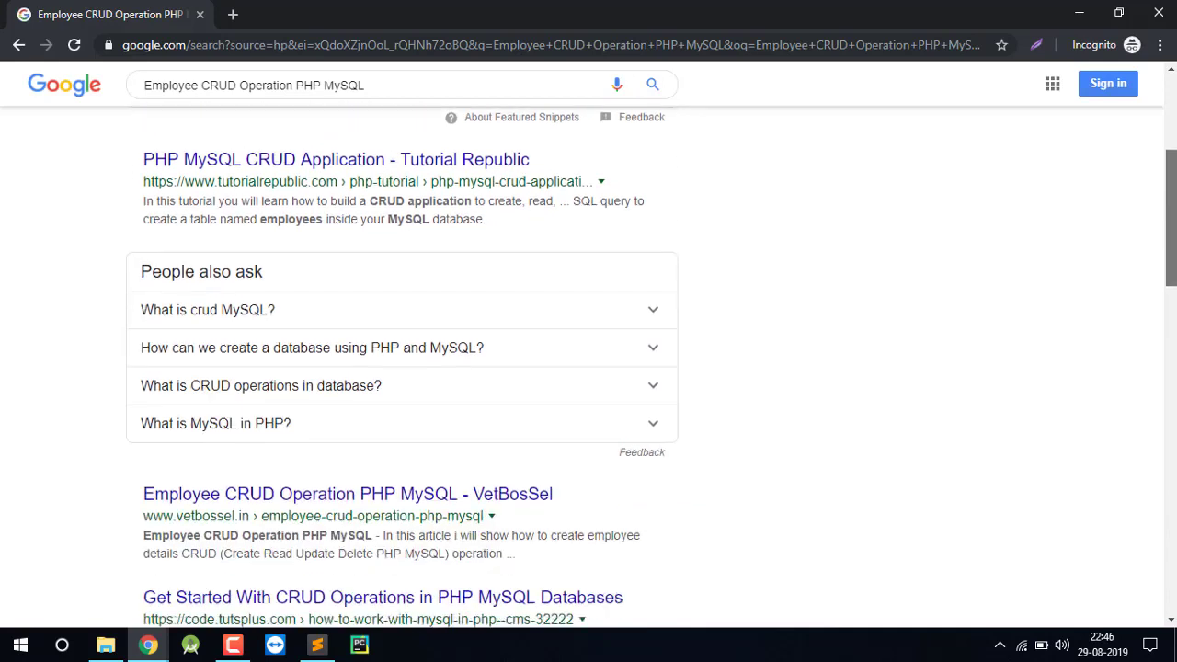
# Compare the VetBosSel result's title and description on Google with the post's SEO title and meta description in the Yoast snippet
pyautogui.scroll(-1, 589, 367)
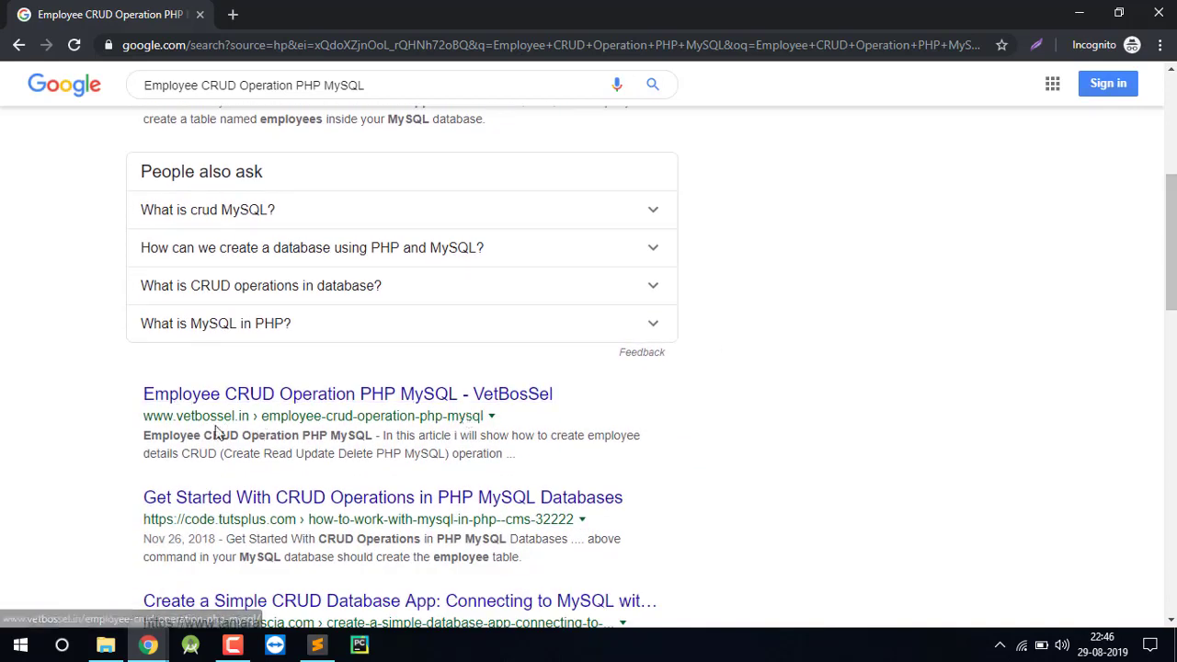
pyautogui.moveTo(144, 437); pyautogui.dragTo(372, 437)
pyautogui.hotkey('alt', 'Tab')
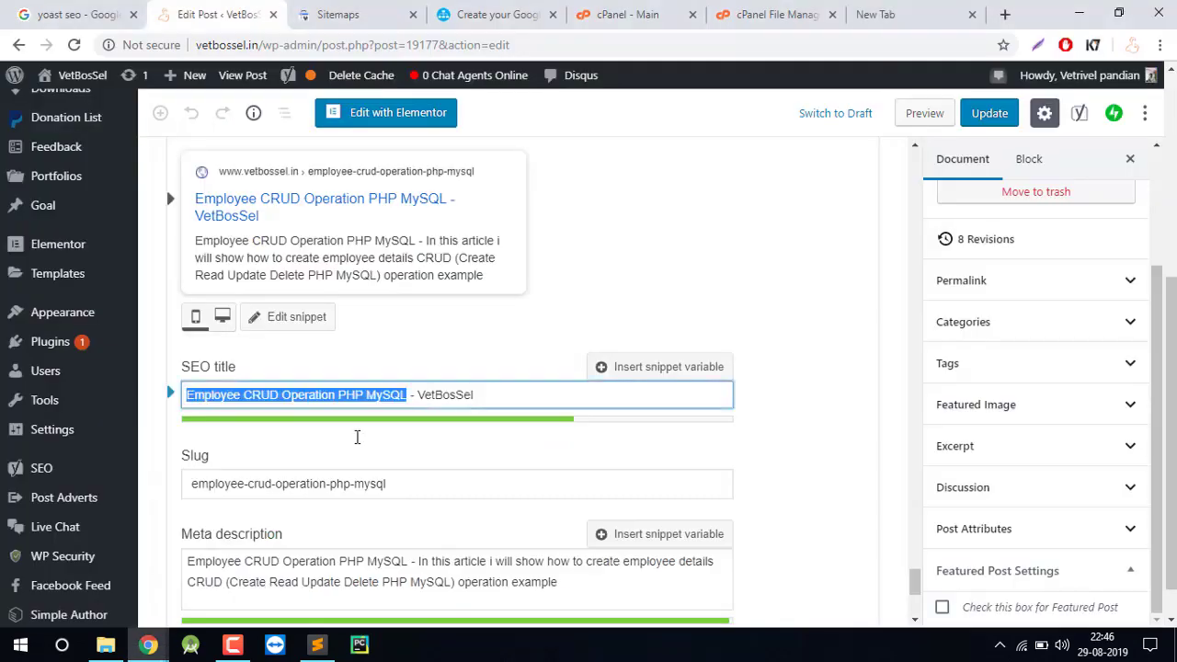
pyautogui.hotkey('alt', 'Tab')
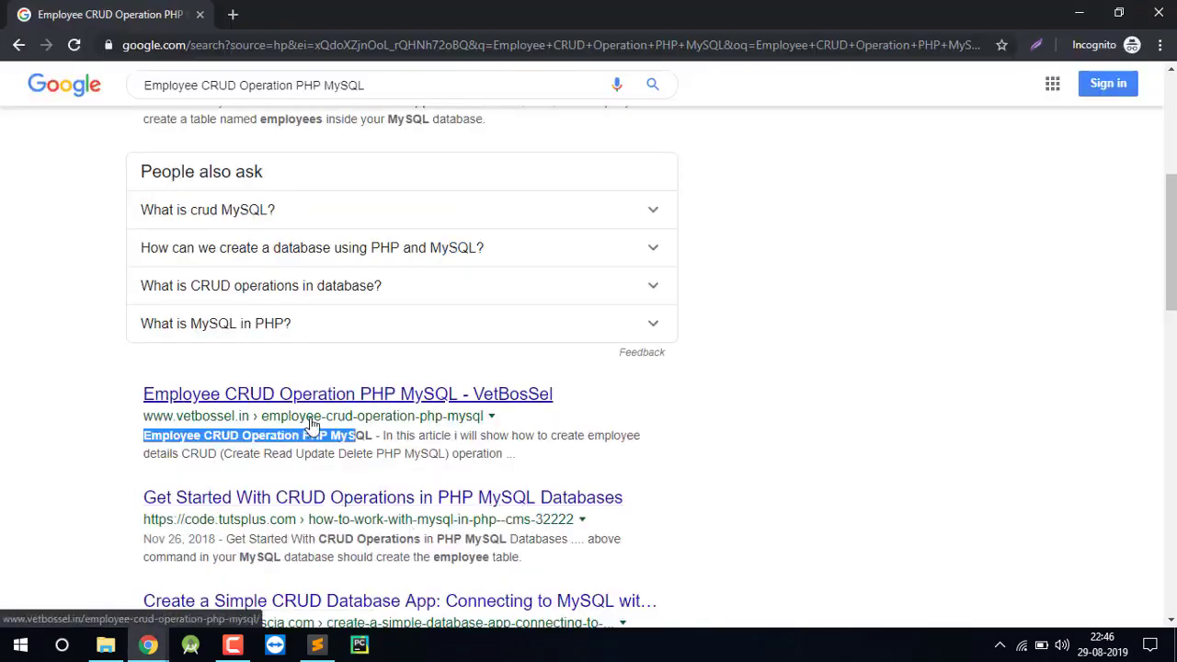
pyautogui.moveTo(380, 435); pyautogui.dragTo(482, 453)
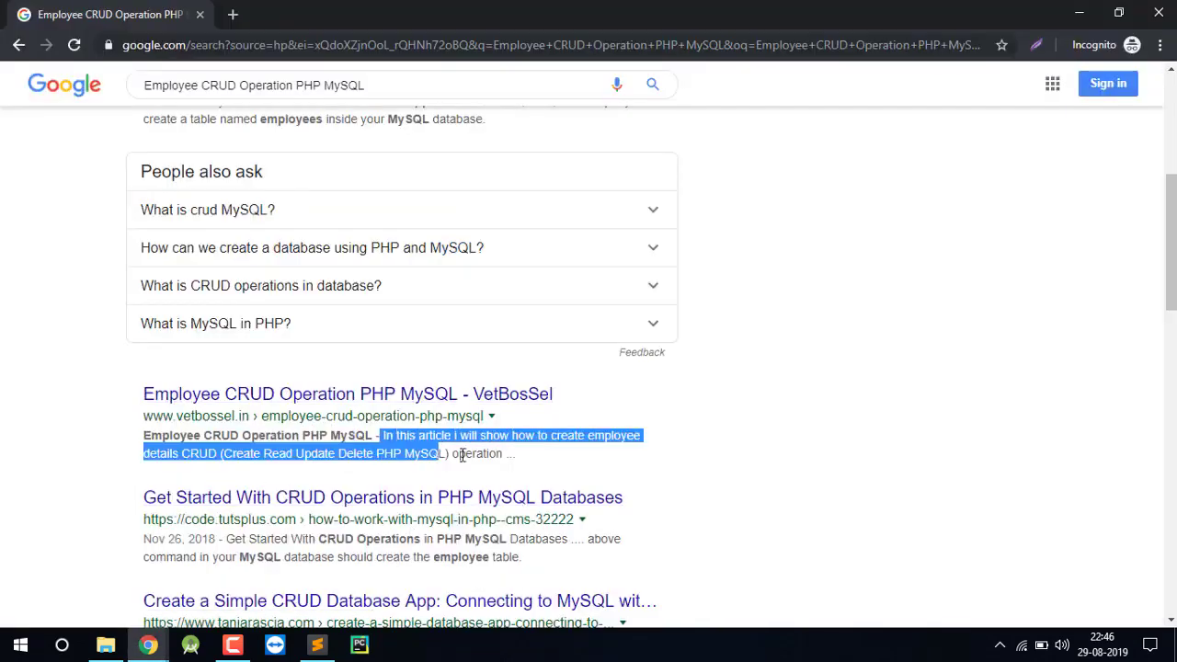
pyautogui.hotkey('alt', 'Tab')
pyautogui.click(479, 571)
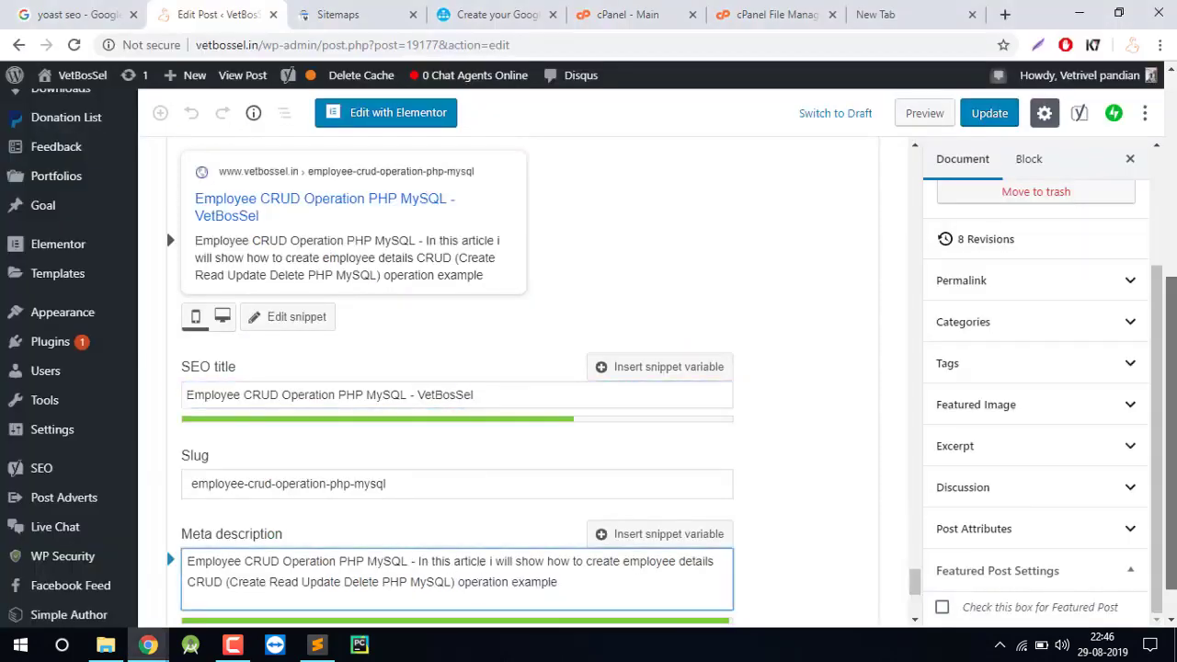
pyautogui.scroll(-2, 492, 551)
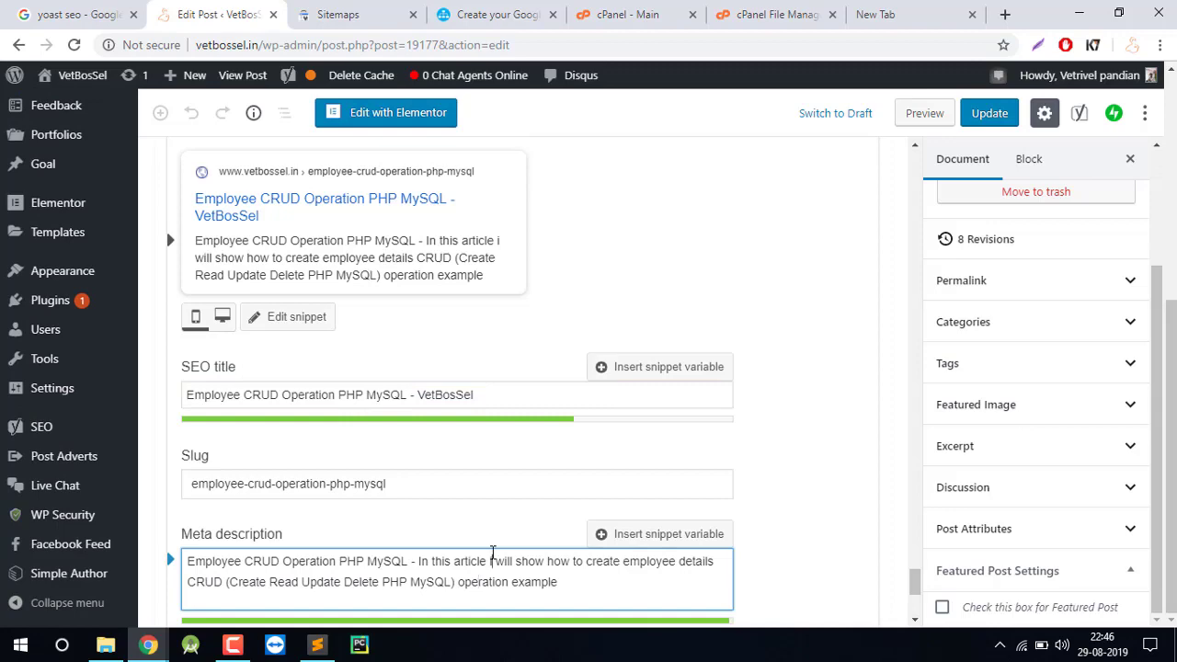
pyautogui.hotkey('alt', 'Tab')
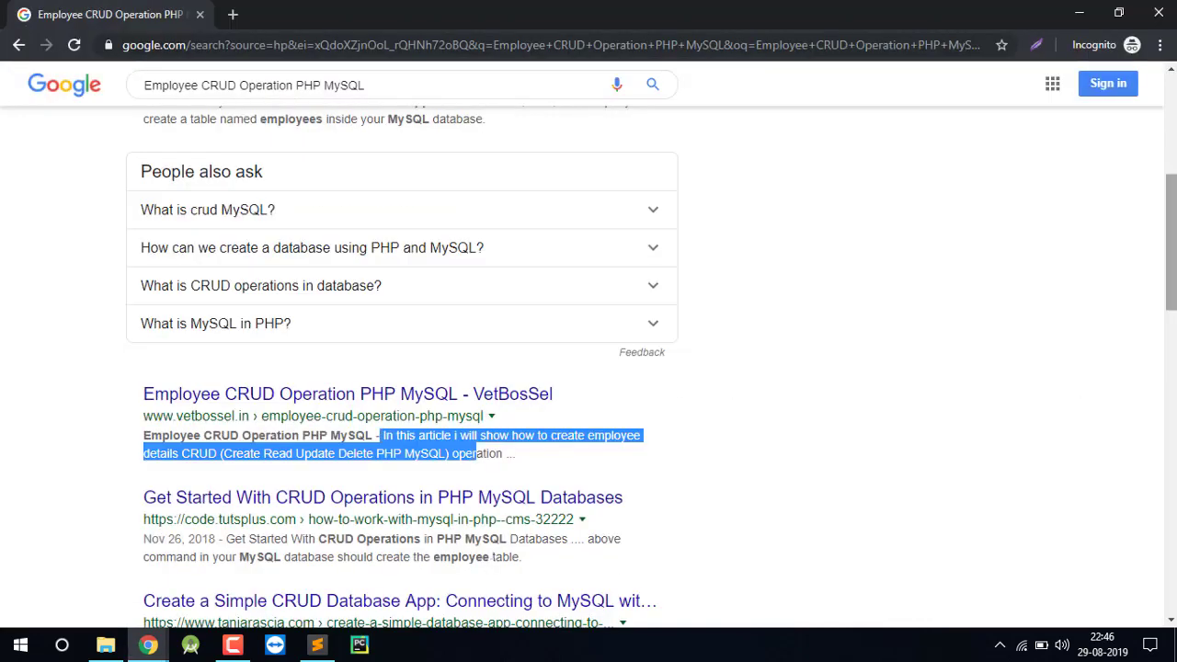
pyautogui.moveTo(1172, 243); pyautogui.dragTo(1172, 144)
pyautogui.scroll(-3, 1172, 144)
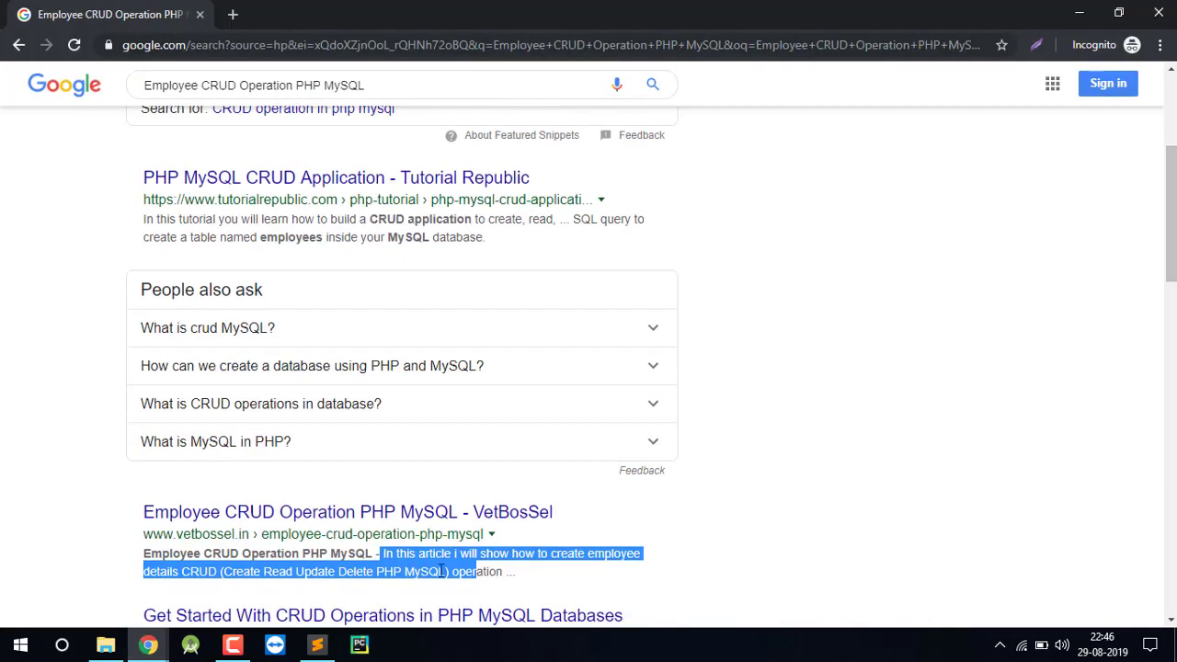
pyautogui.moveTo(1173, 217); pyautogui.dragTo(1173, 148)
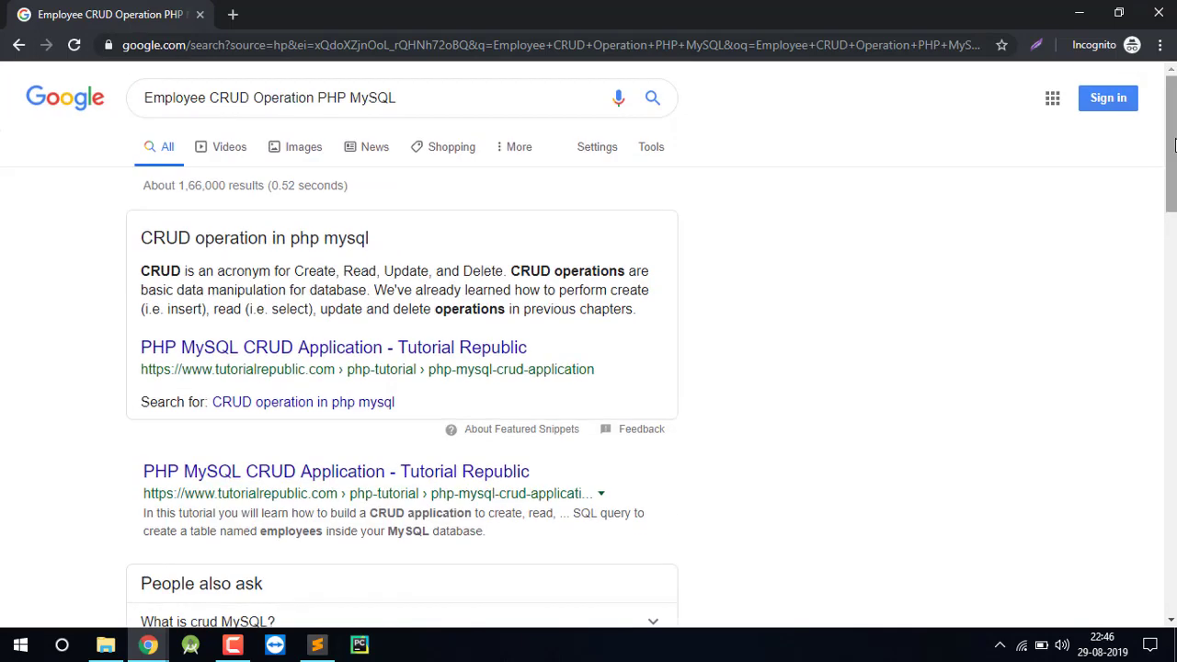
# Return to the post's Yoast snippet and examine its slug down to the SEO analysis section
pyautogui.hotkey('alt', 'Tab')
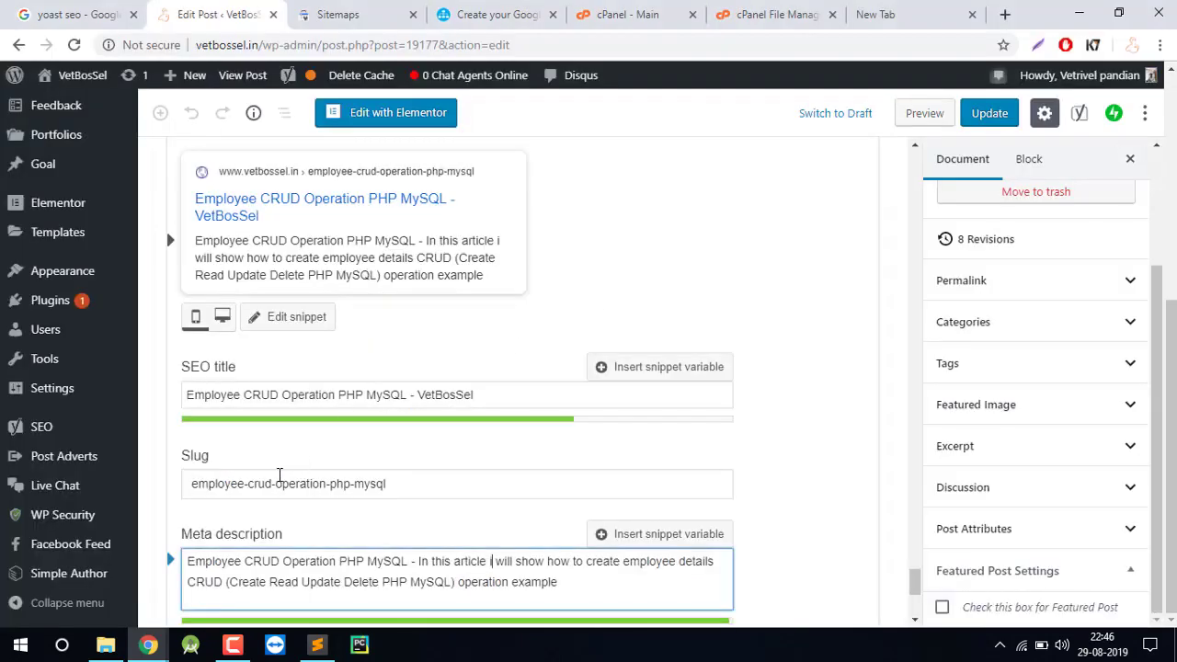
pyautogui.click(220, 485)
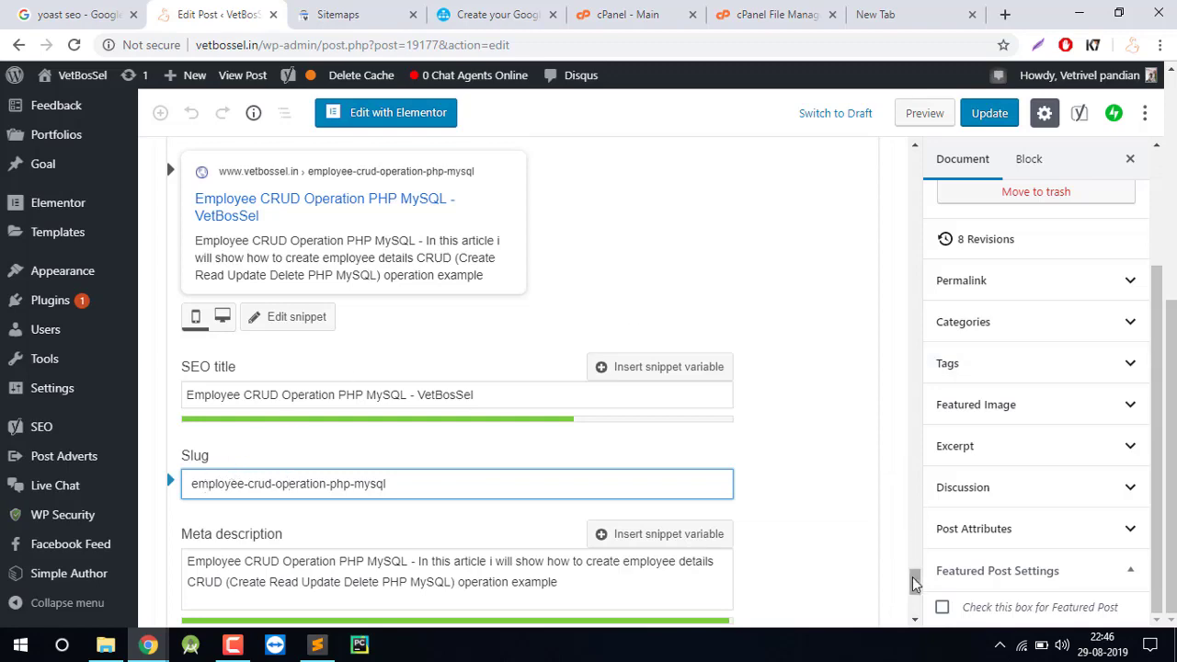
pyautogui.moveTo(916, 583)
pyautogui.mouseDown()
pyautogui.moveTo(914, 530)
pyautogui.moveTo(917, 593)
pyautogui.mouseUp()
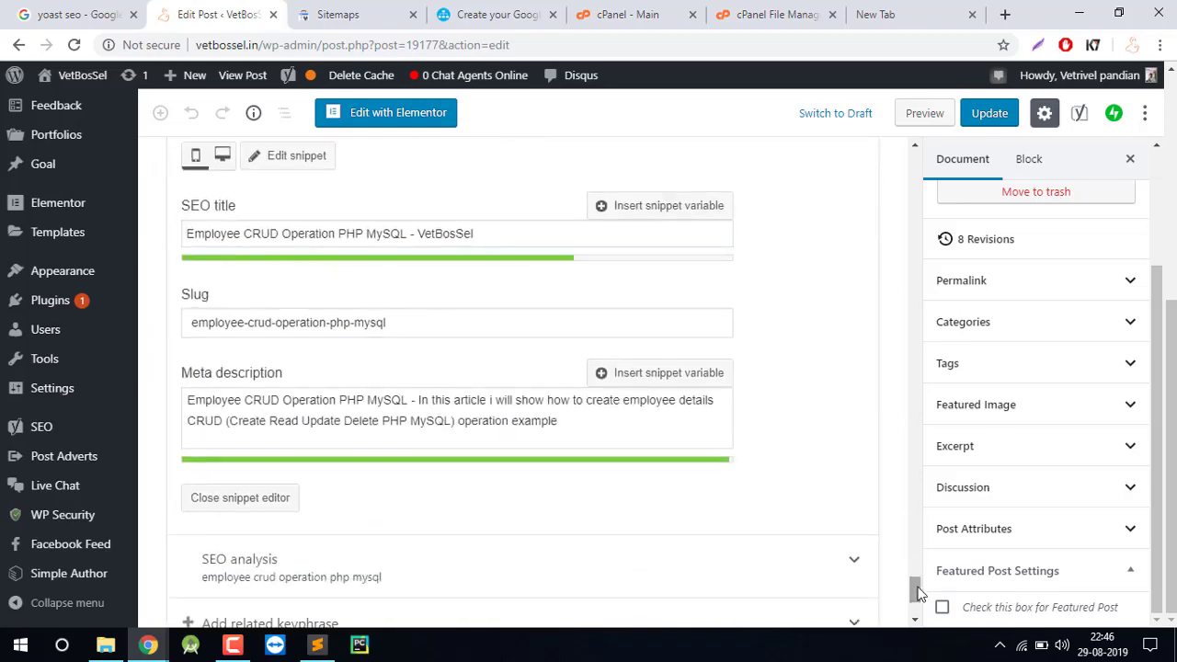
pyautogui.doubleClick(300, 324)
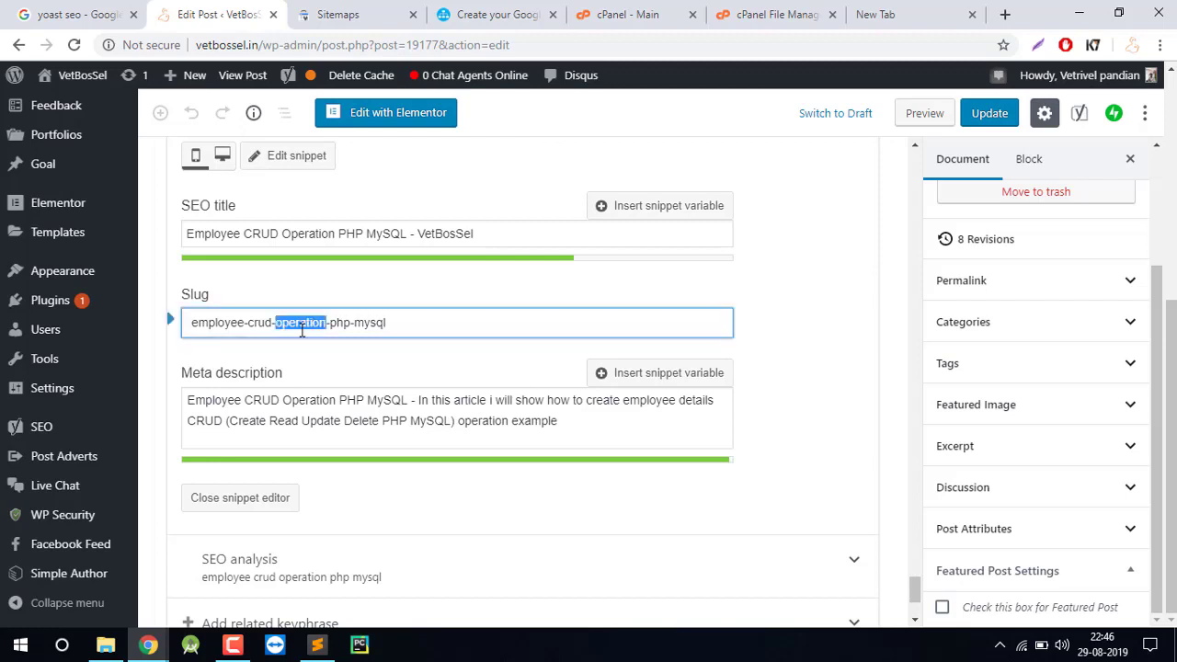
# Switch to the incognito window and search Google for online earning sites
pyautogui.hotkey('alt', 'Tab')
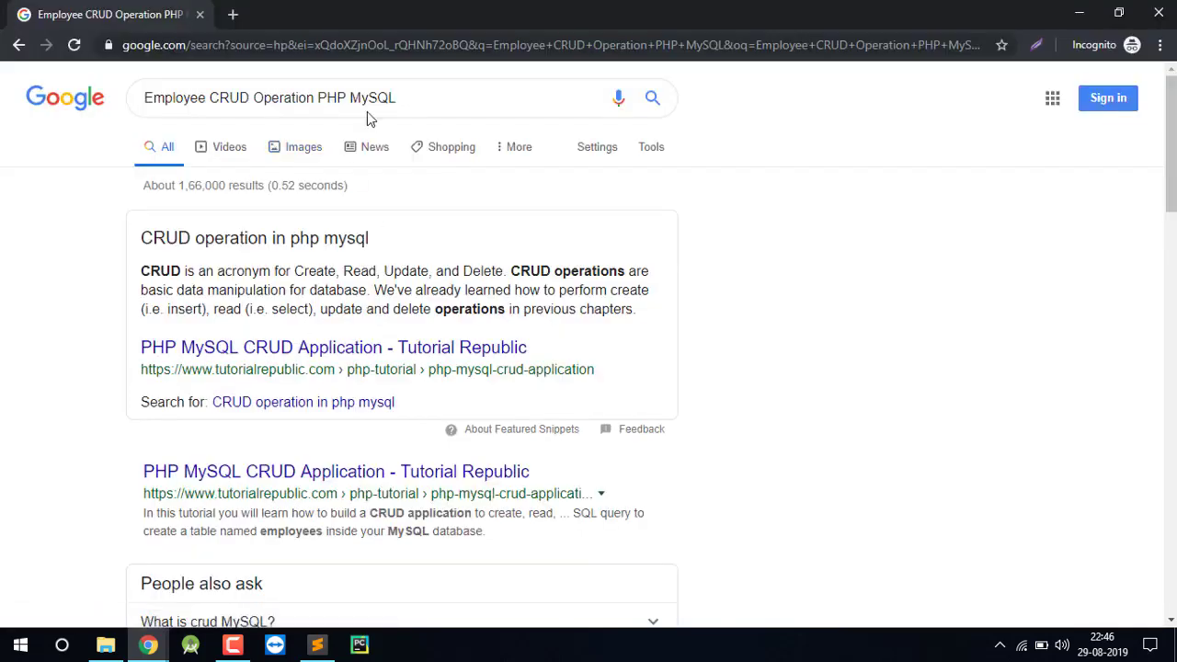
pyautogui.tripleClick(428, 102)
pyautogui.write('on')
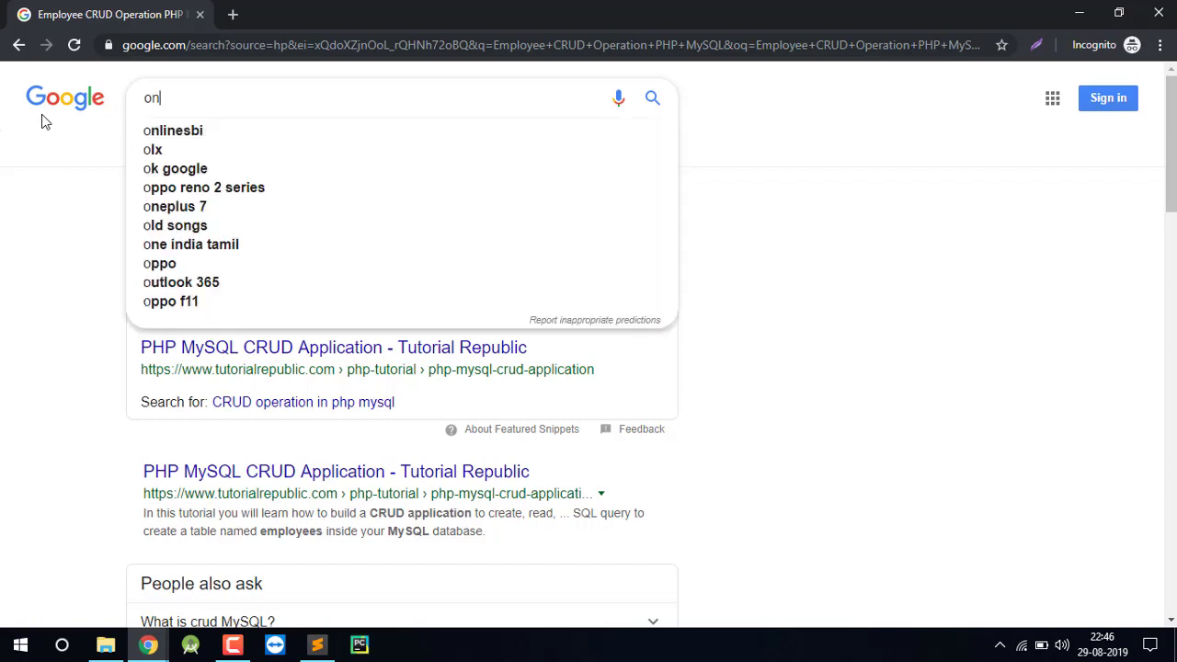
pyautogui.write('line a')
pyautogui.press('BackSpace')
pyautogui.write('earning')
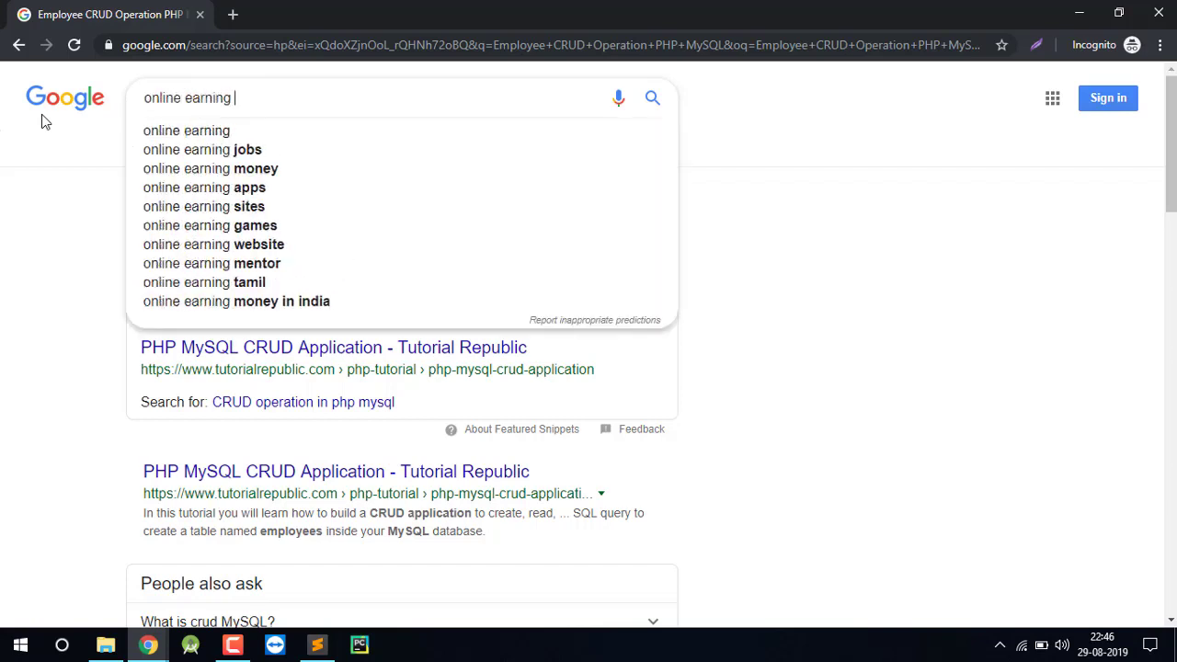
pyautogui.write(' sites')
pyautogui.press('Return')
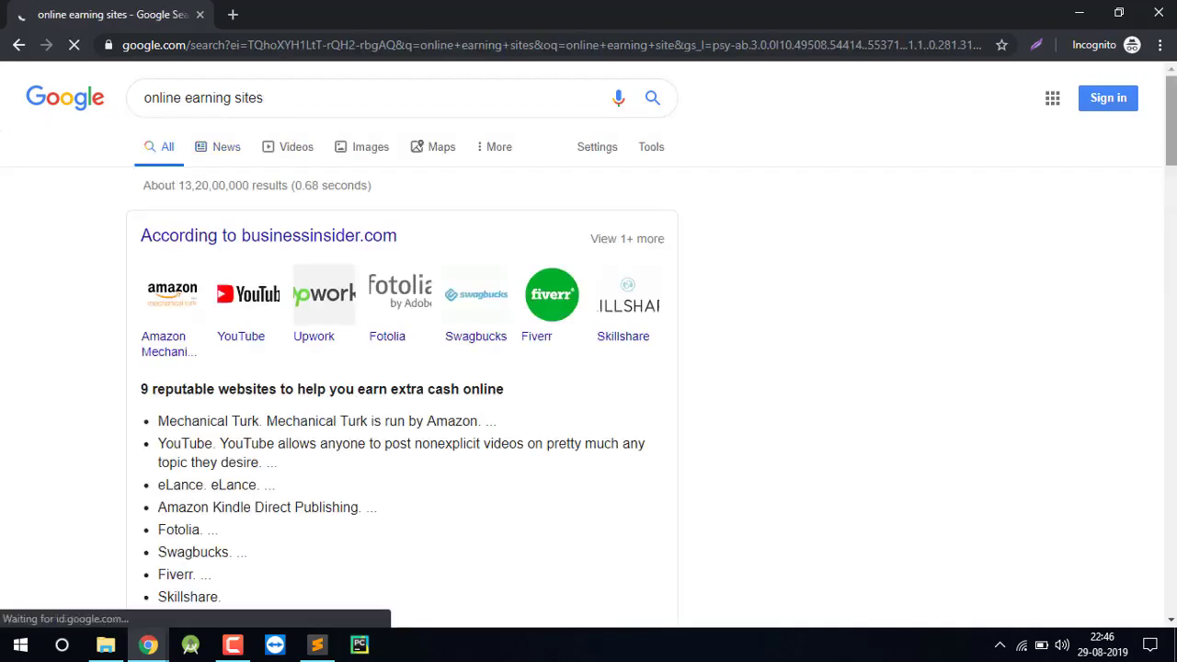
# Look through the search results for the VetBosSel article's ranking, comparing its position with the featured snippet
pyautogui.scroll(-5, 1131, 196)
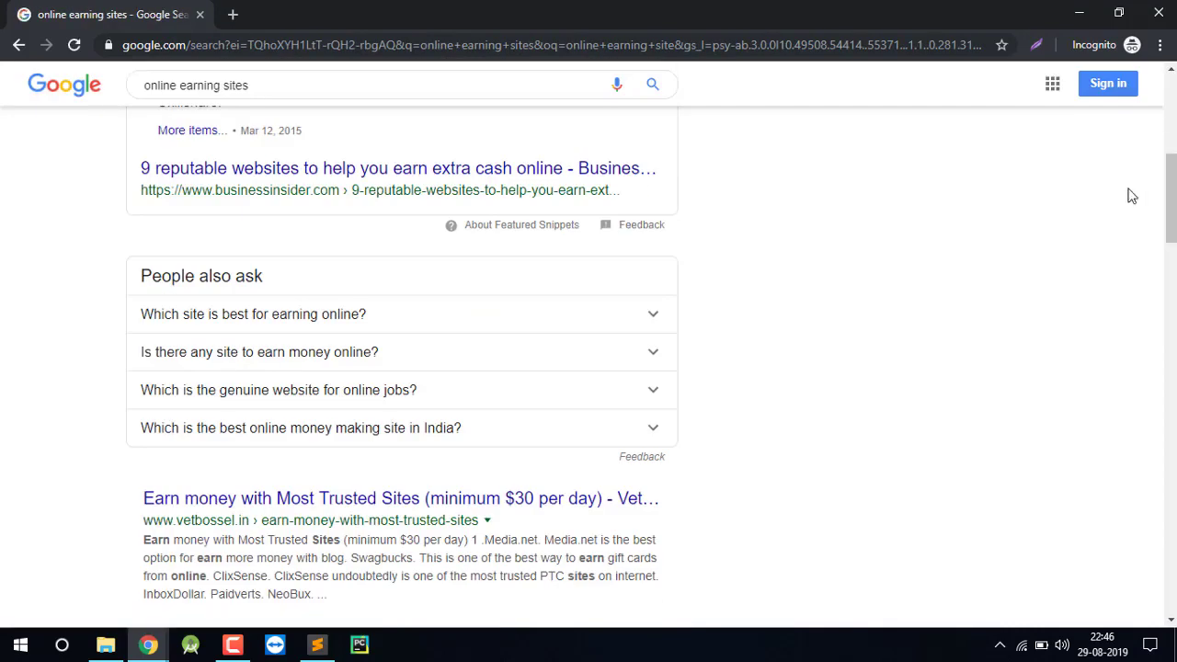
pyautogui.moveTo(1170, 198); pyautogui.dragTo(1171, 228)
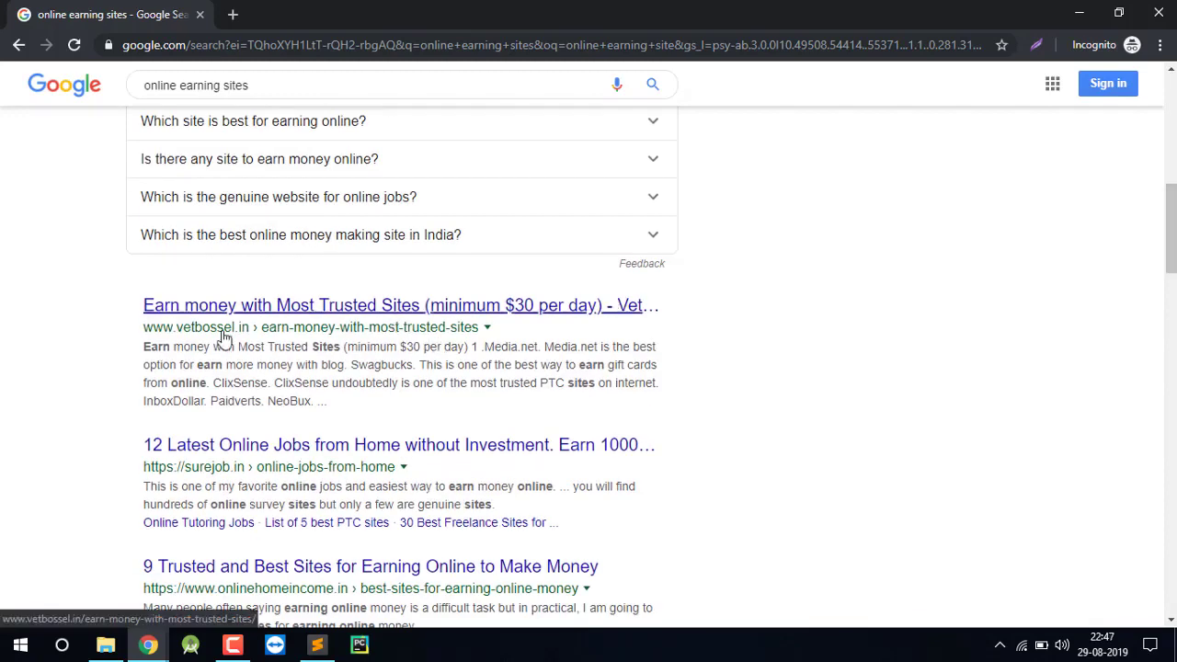
pyautogui.moveTo(1168, 223)
pyautogui.mouseDown()
pyautogui.moveTo(1173, 138)
pyautogui.moveTo(1171, 218)
pyautogui.moveTo(1171, 145)
pyautogui.moveTo(1172, 200)
pyautogui.mouseUp()
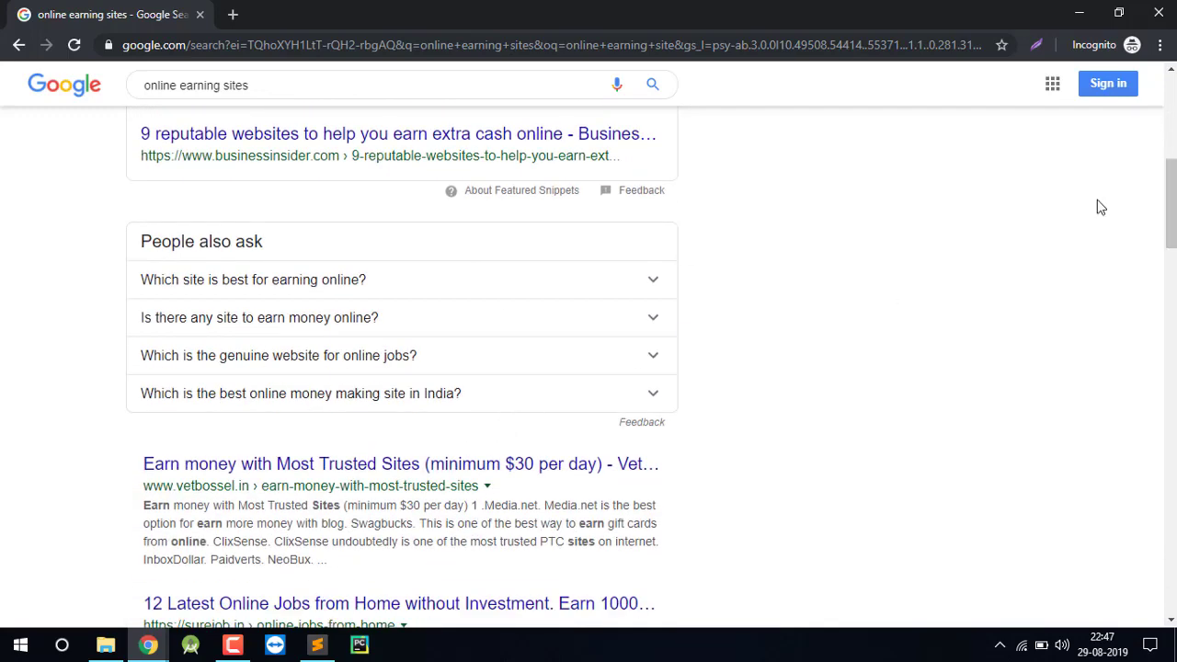
pyautogui.click(1173, 110)
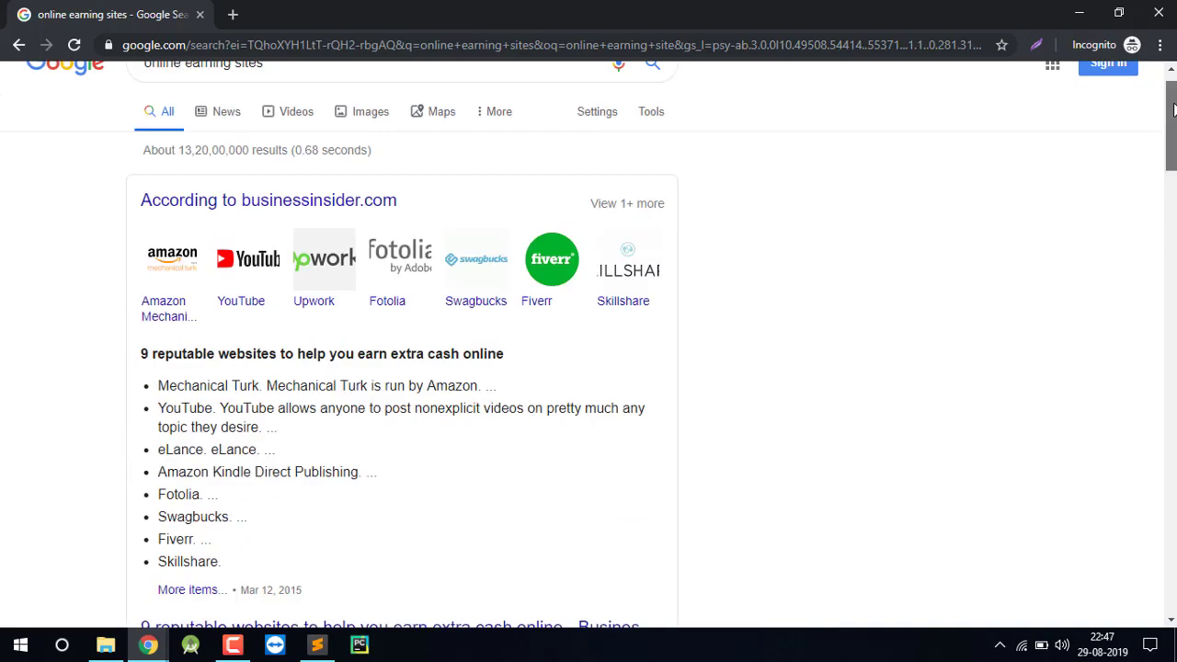
pyautogui.moveTo(1173, 110)
pyautogui.mouseDown()
pyautogui.moveTo(1171, 188)
pyautogui.moveTo(1171, 106)
pyautogui.mouseUp()
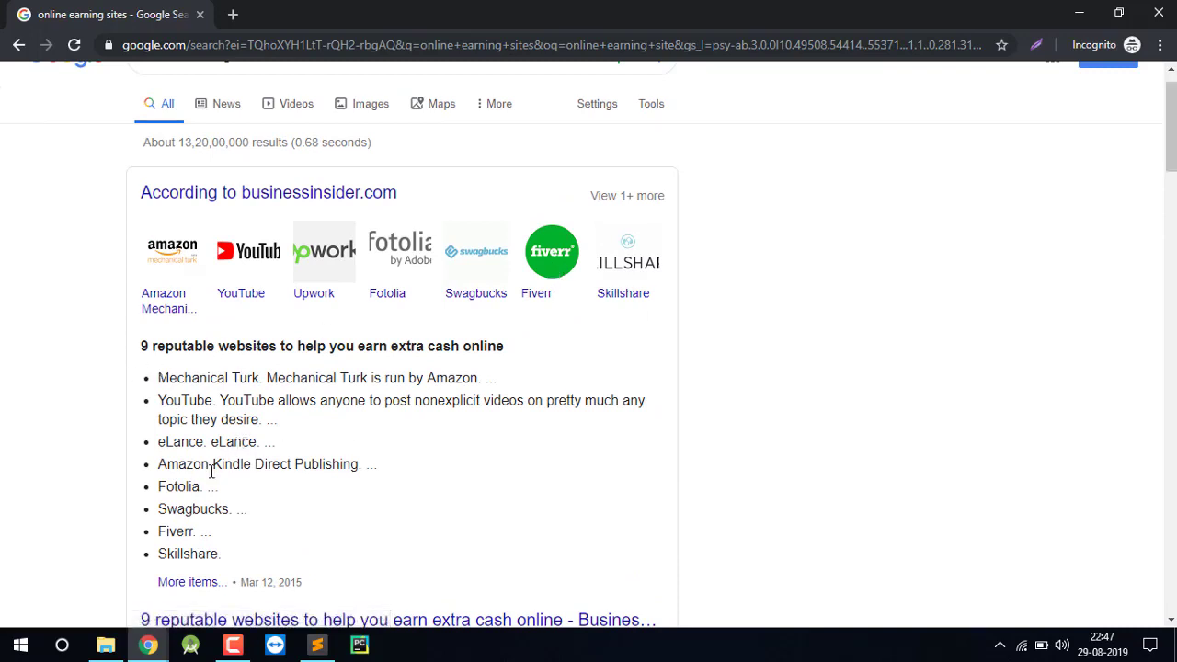
pyautogui.scroll(-4, 1170, 128)
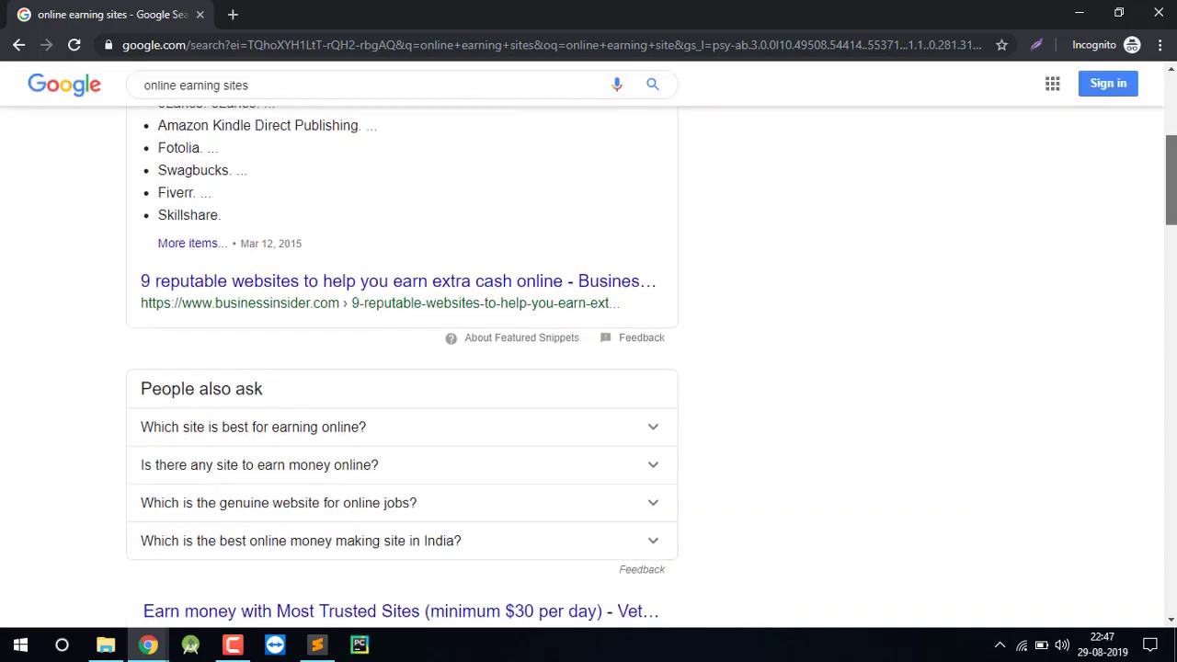
pyautogui.scroll(-1, 1170, 184)
pyautogui.scroll(-1, 1170, 193)
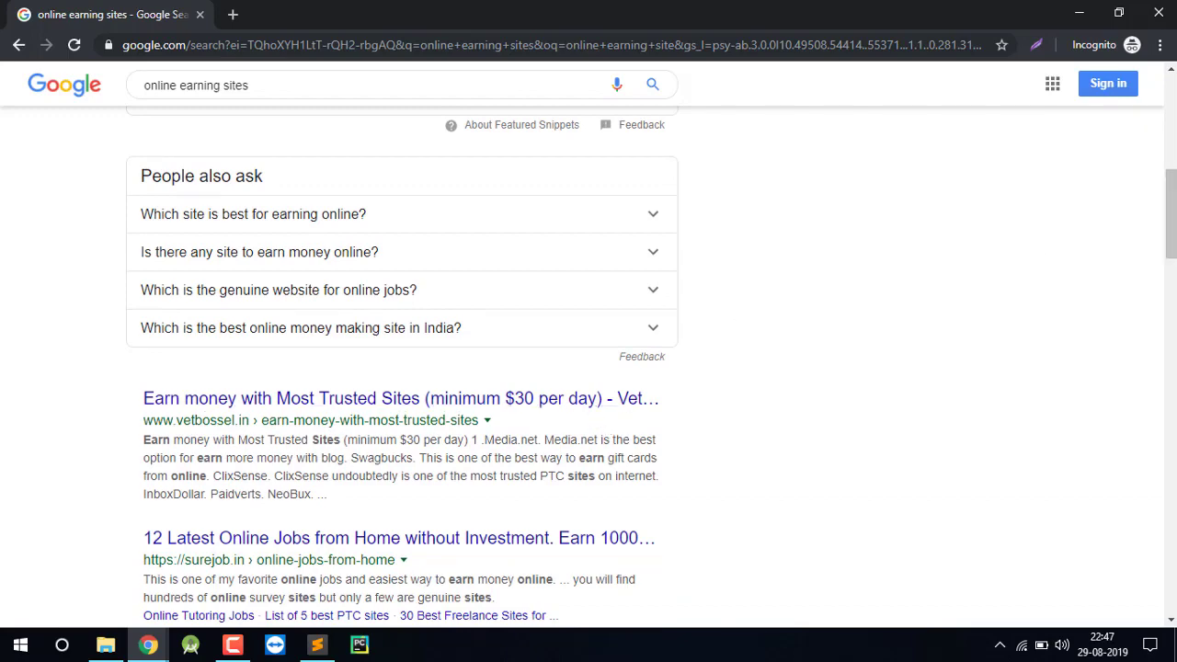
pyautogui.scroll(5, 1173, 158)
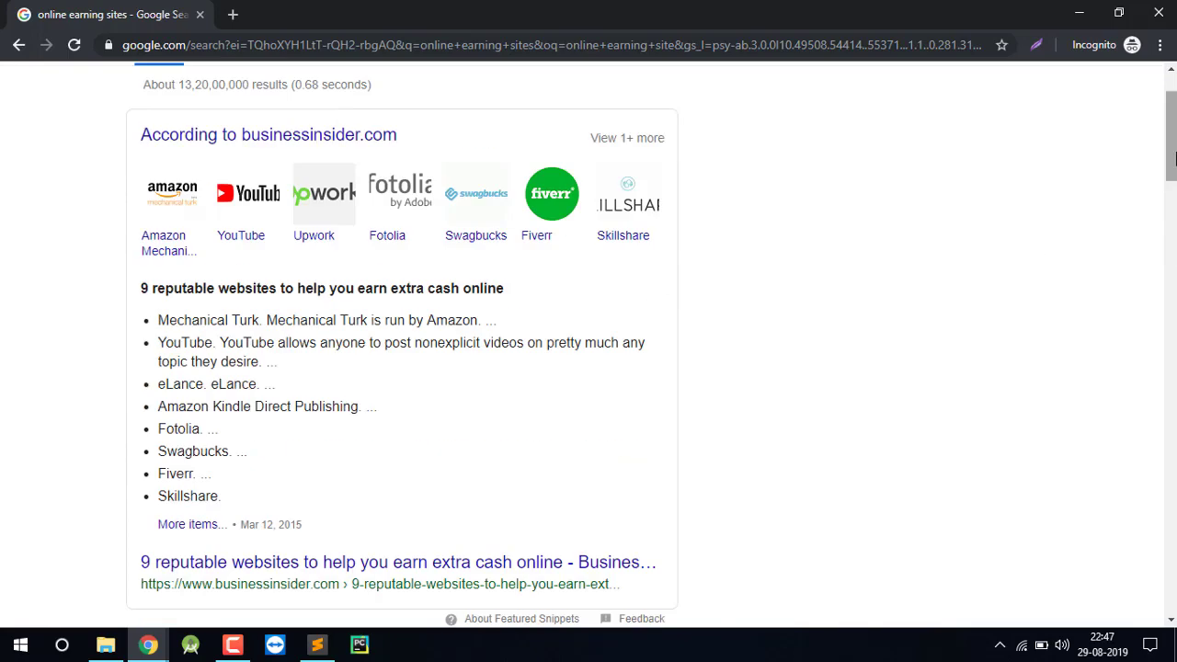
# Minimize the incognito window and return to the meta description in the post's Yoast snippet
pyautogui.click(1079, 13)
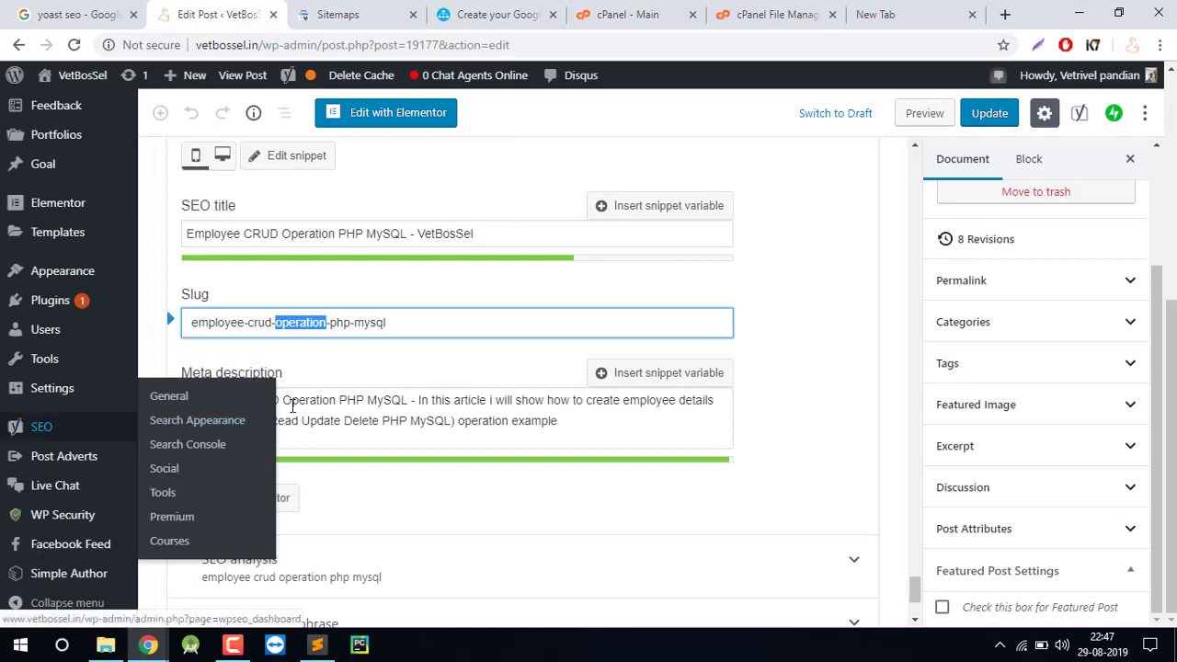
pyautogui.click(336, 415)
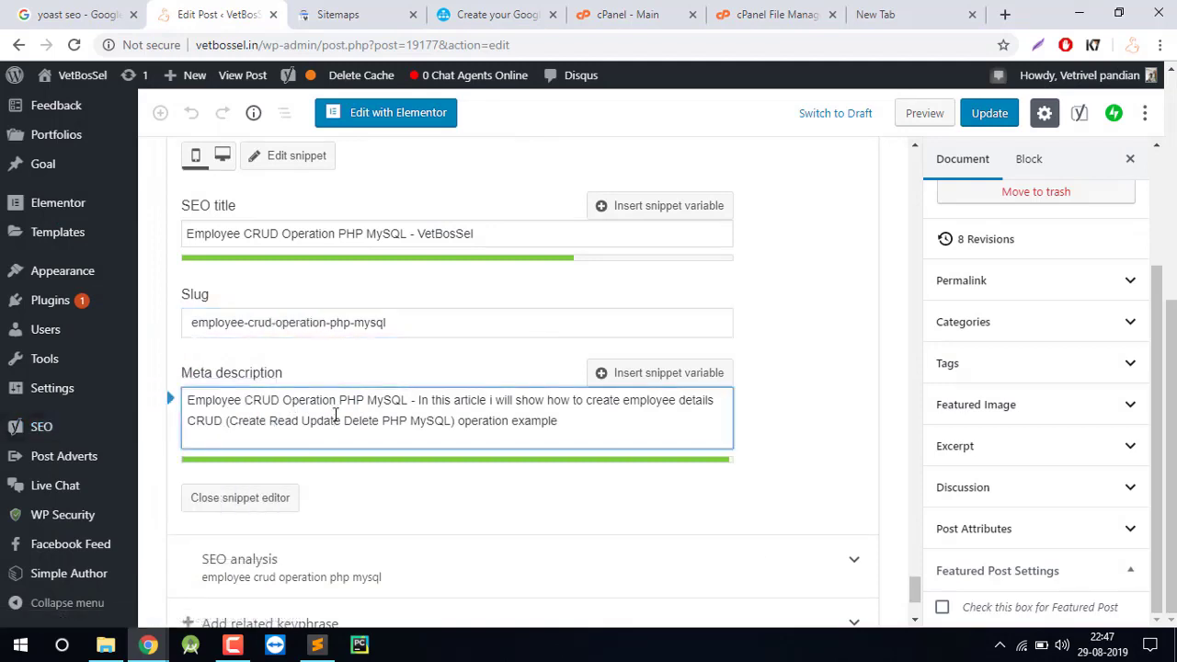